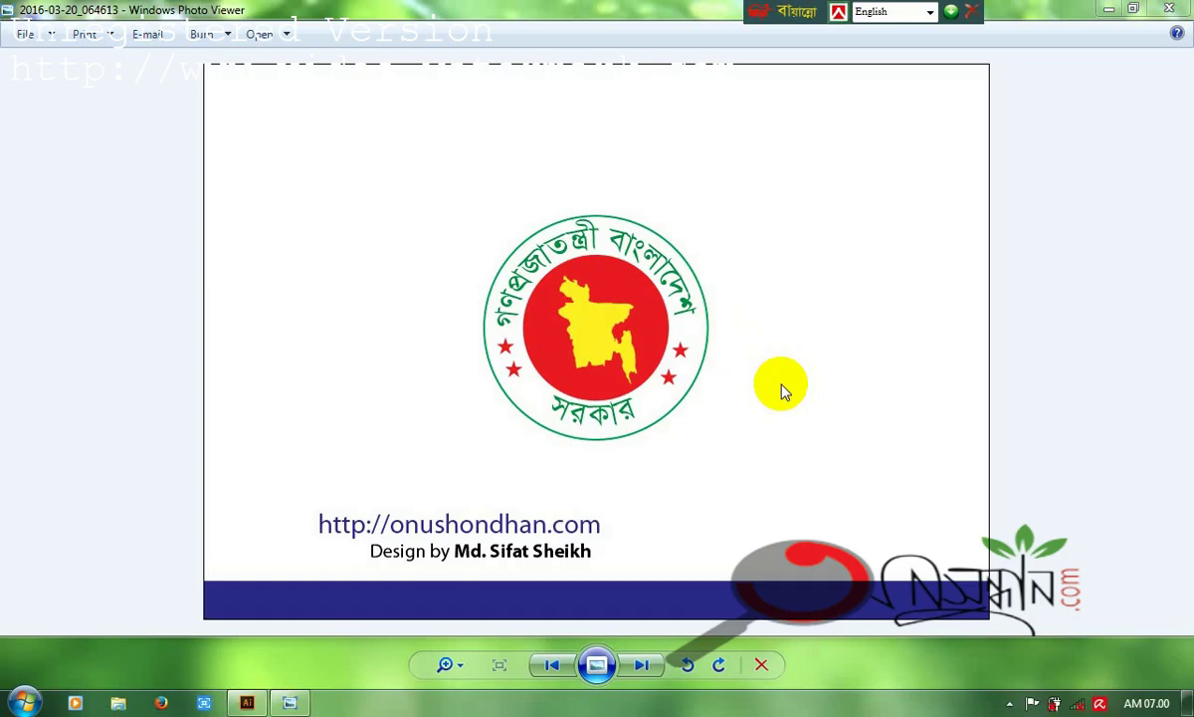
Step: Minimize the reference logo picture and switch to Adobe Illustrator
{"action": "left_click", "coordinate": [1109, 10]}
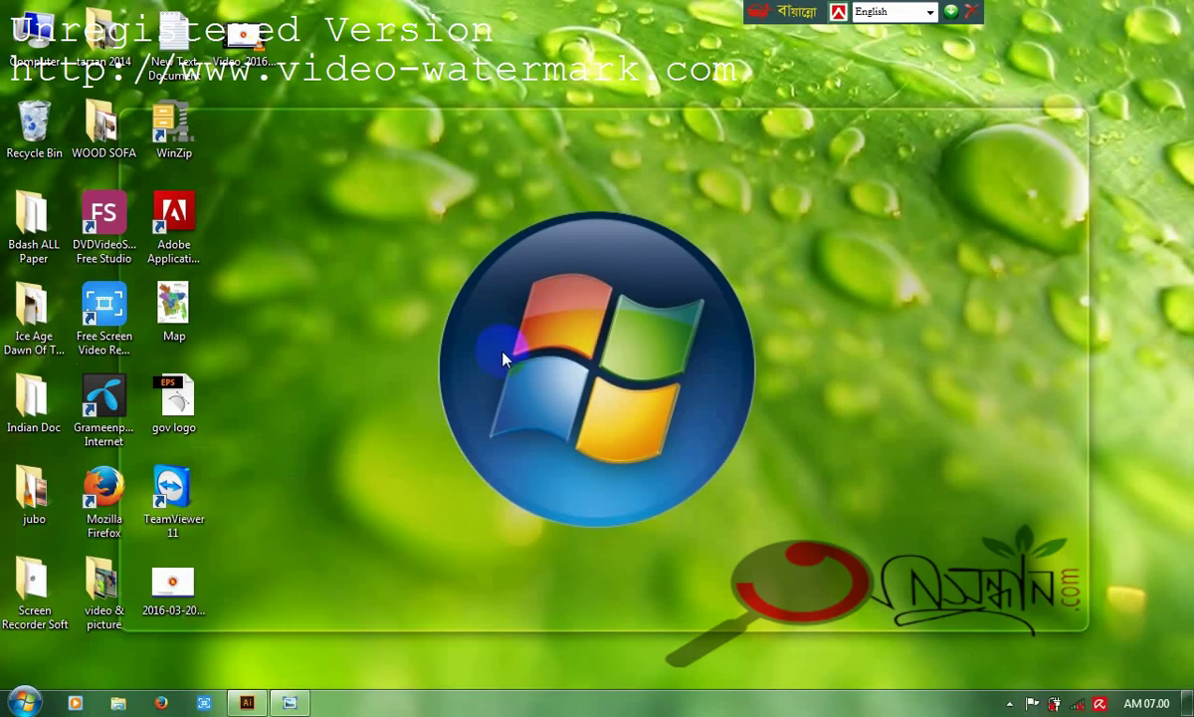
{"action": "left_click", "coordinate": [30, 702]}
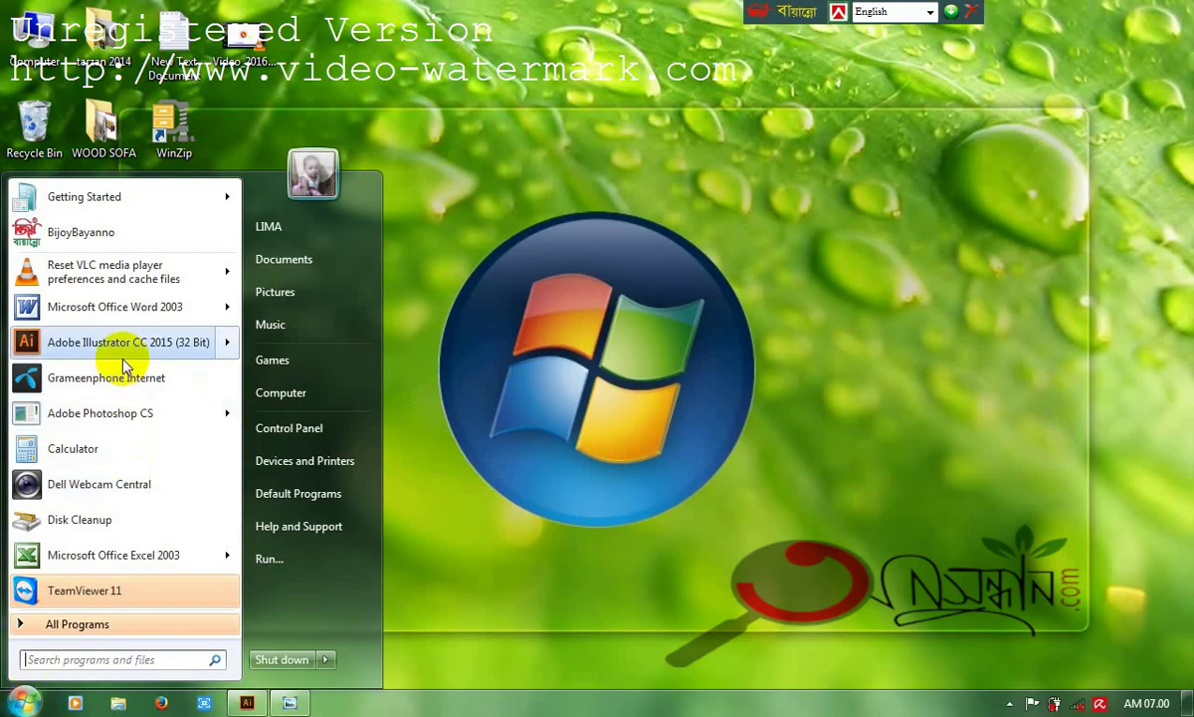
{"action": "mouse_move", "coordinate": [127, 346]}
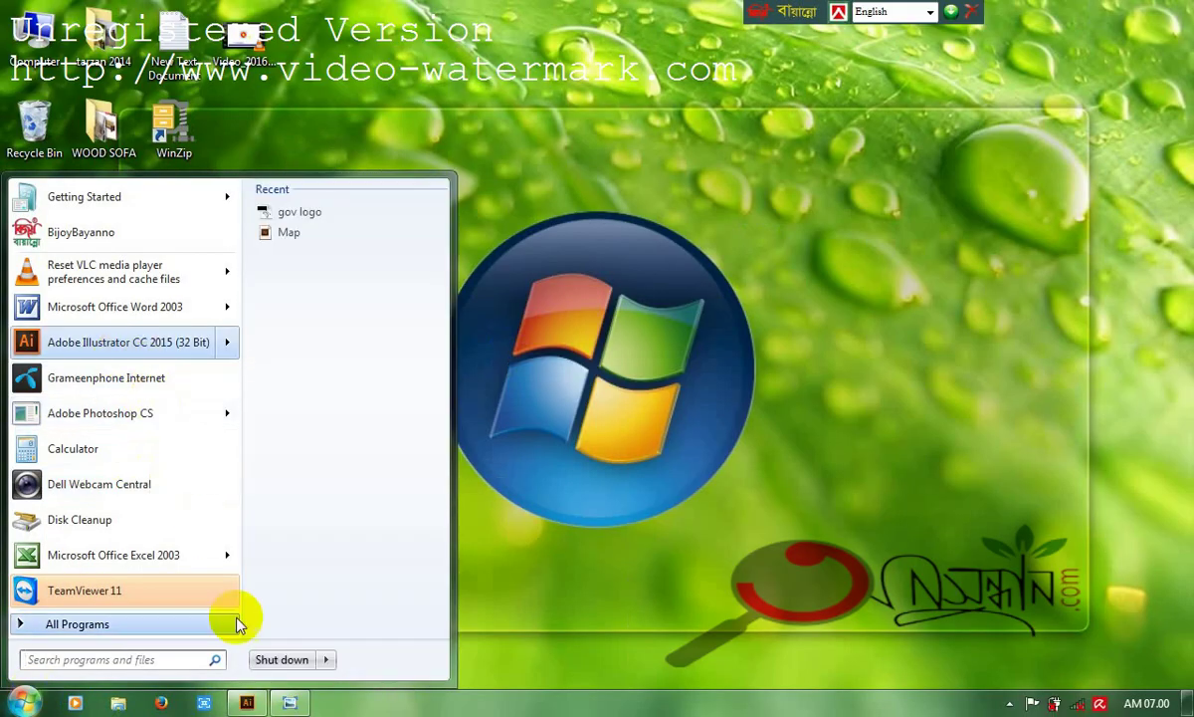
{"action": "left_click", "coordinate": [249, 702]}
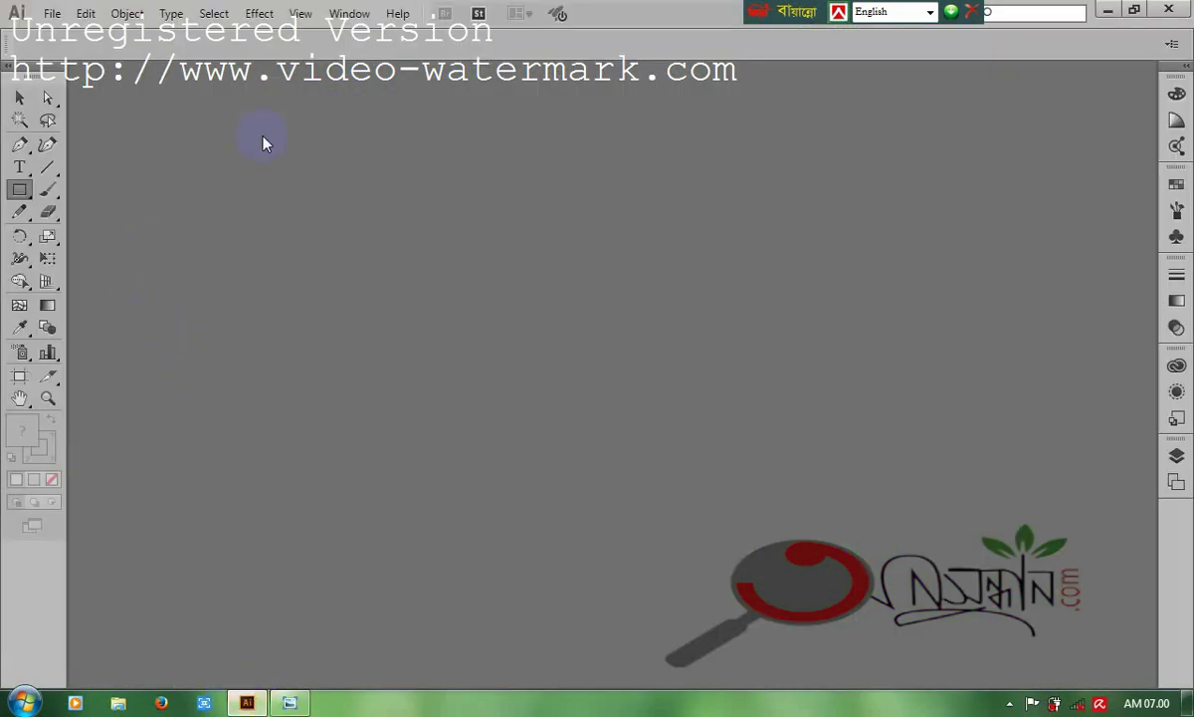
Step: Create a new landscape A4 document with one artboard, measuring 11.69 by 8.27 inches
{"action": "left_click", "coordinate": [67, 32]}
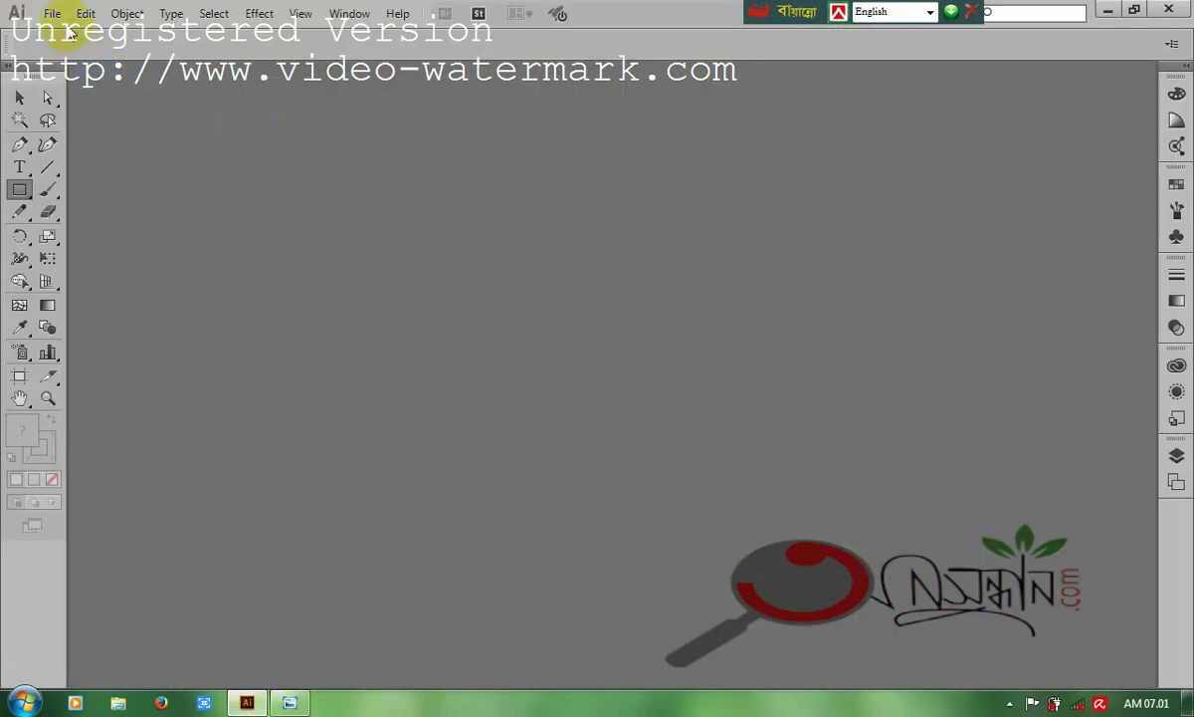
{"action": "left_click", "coordinate": [52, 14]}
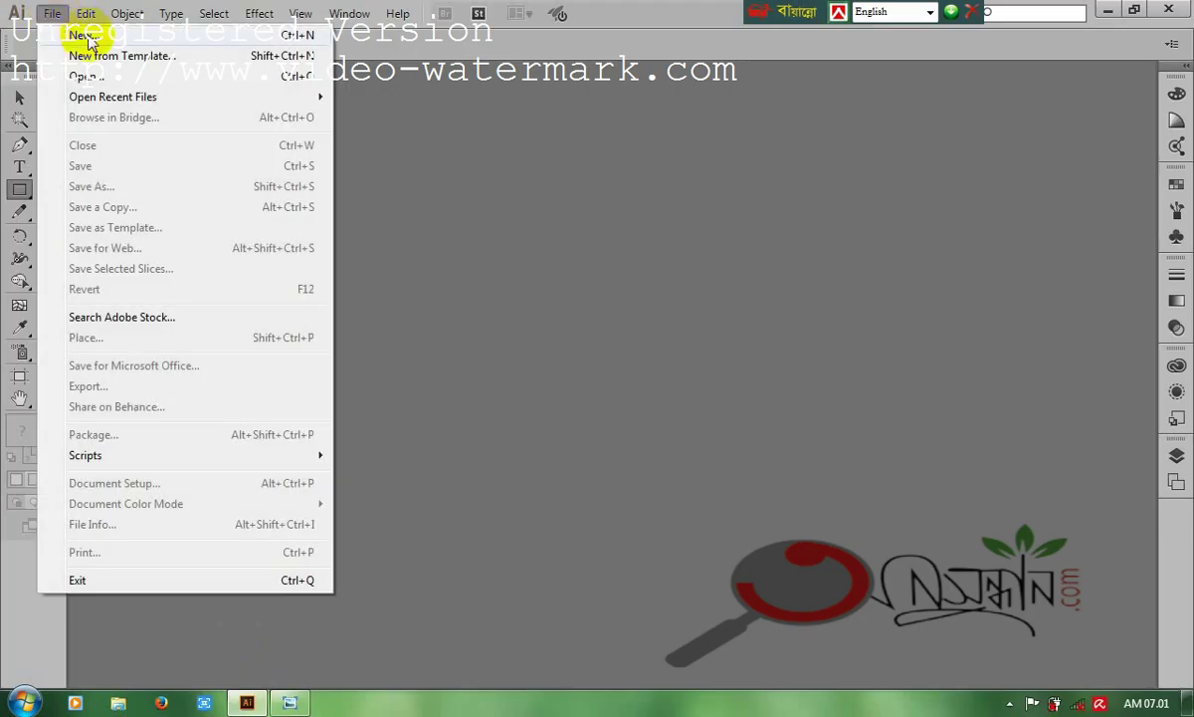
{"action": "left_click", "coordinate": [88, 37]}
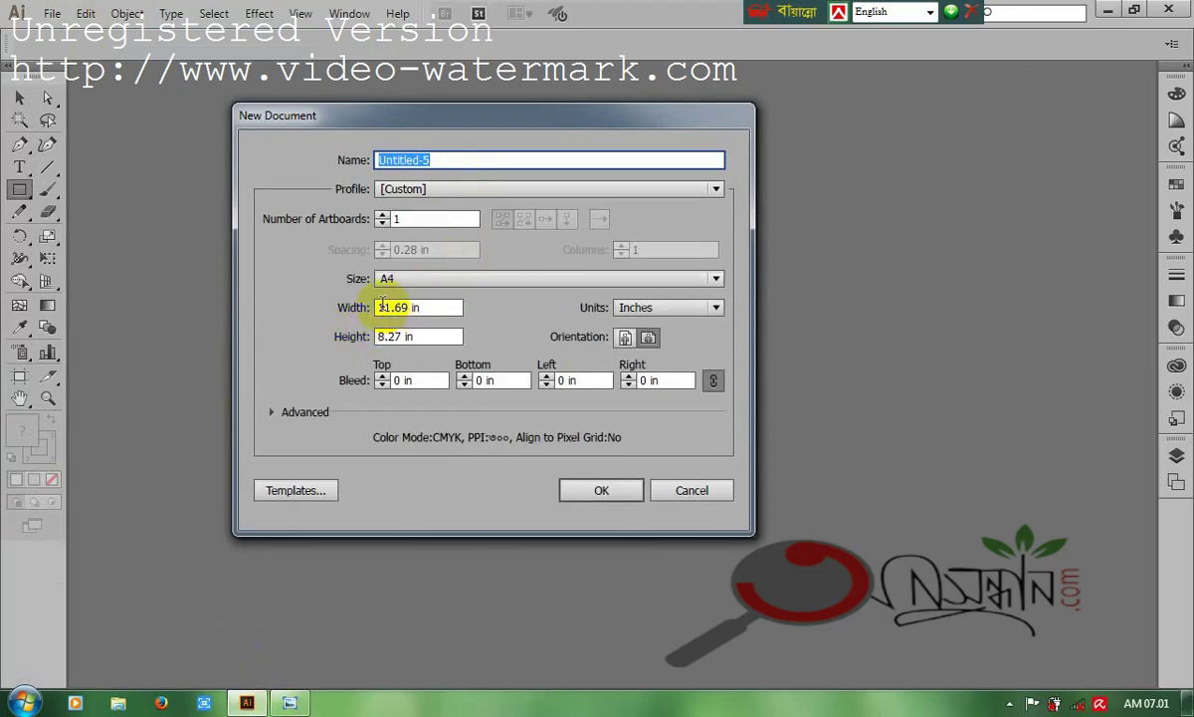
{"action": "left_click_drag", "start_coordinate": [379, 308], "coordinate": [376, 339]}
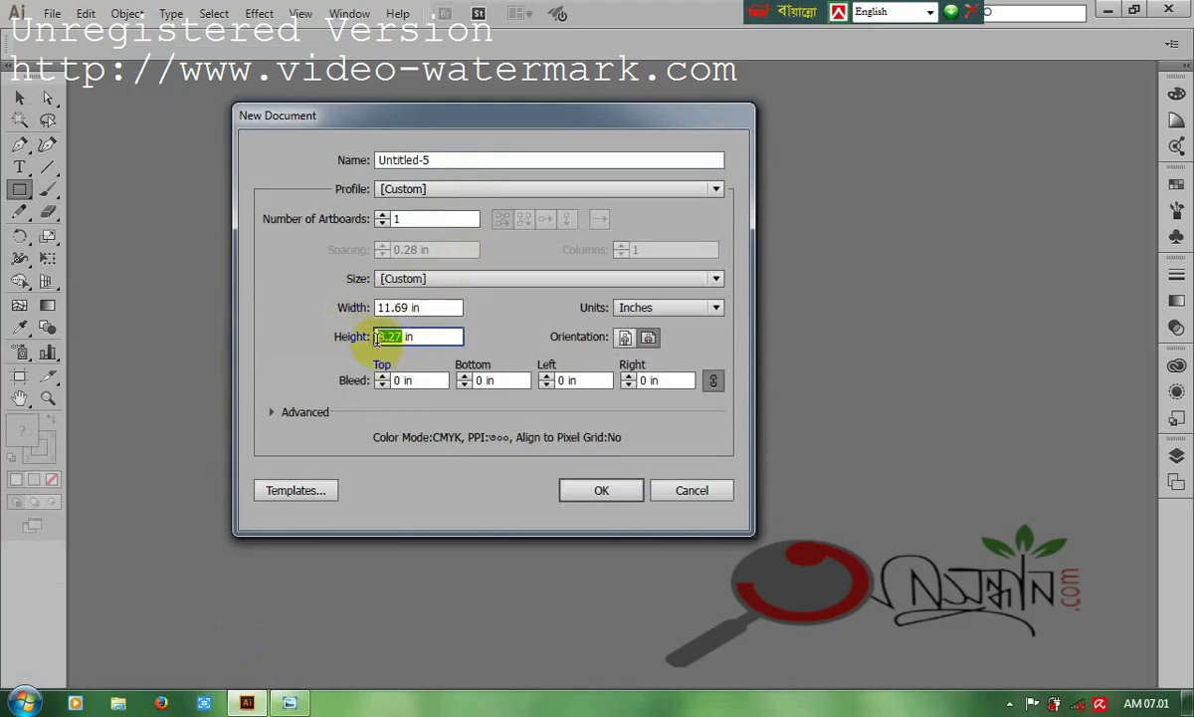
{"action": "left_click", "coordinate": [400, 279]}
{"action": "left_click", "coordinate": [406, 383]}
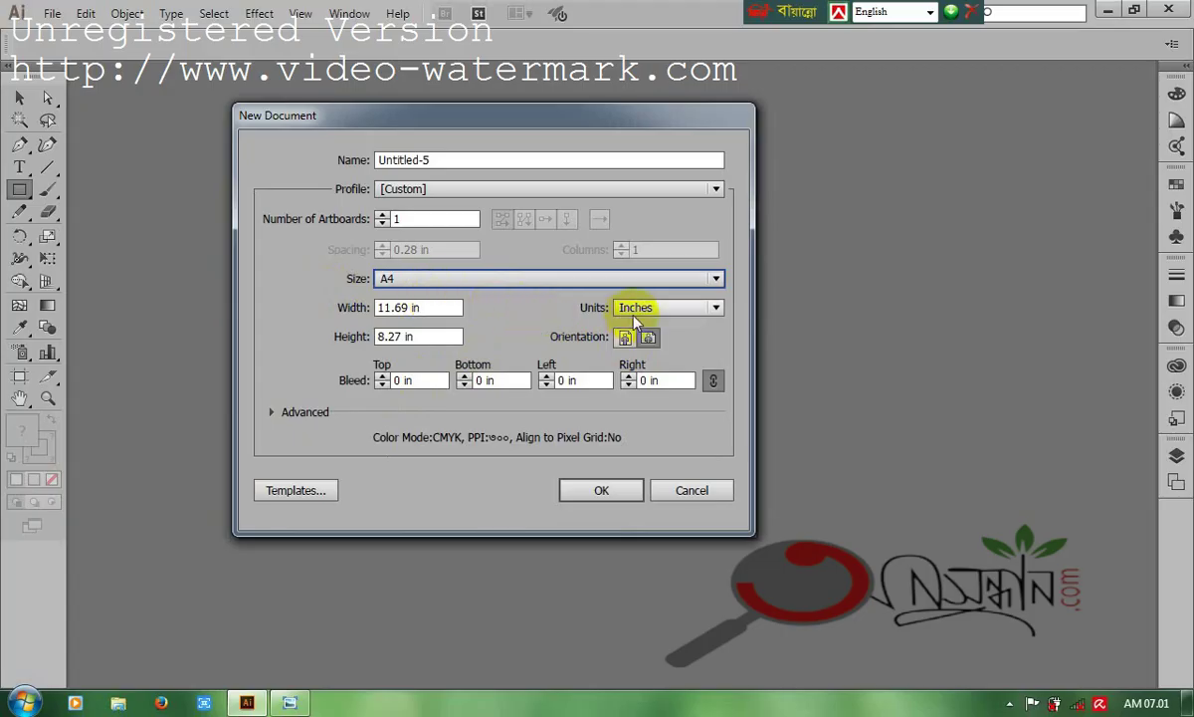
{"action": "left_click", "coordinate": [600, 489]}
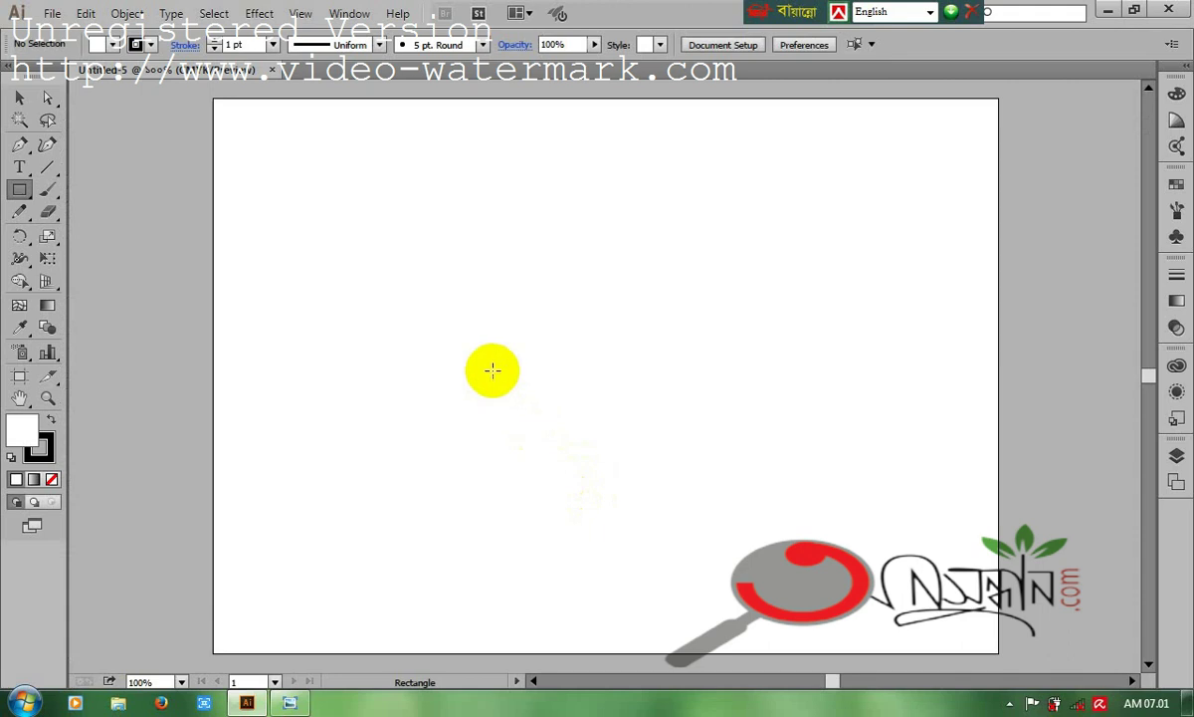
Step: Draw a circle with the Ellipse tool and move it to about the centre of the artboard
{"action": "left_click", "coordinate": [21, 194]}
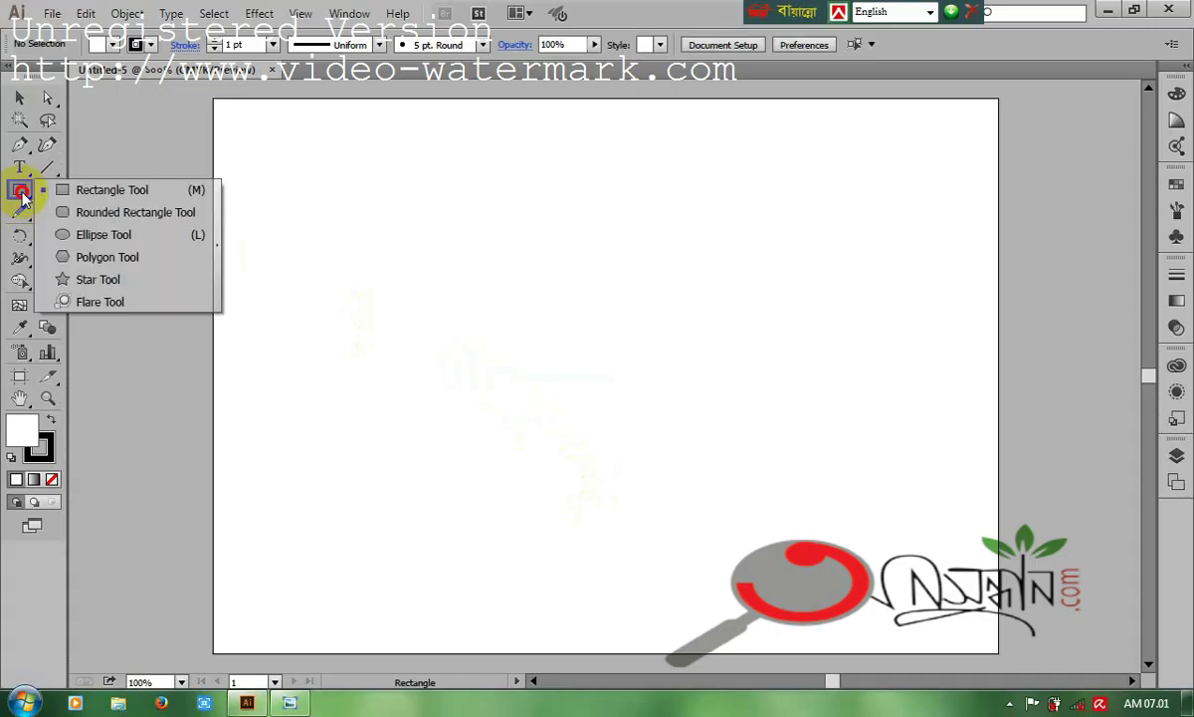
{"action": "left_click_drag", "start_coordinate": [23, 197], "coordinate": [78, 234]}
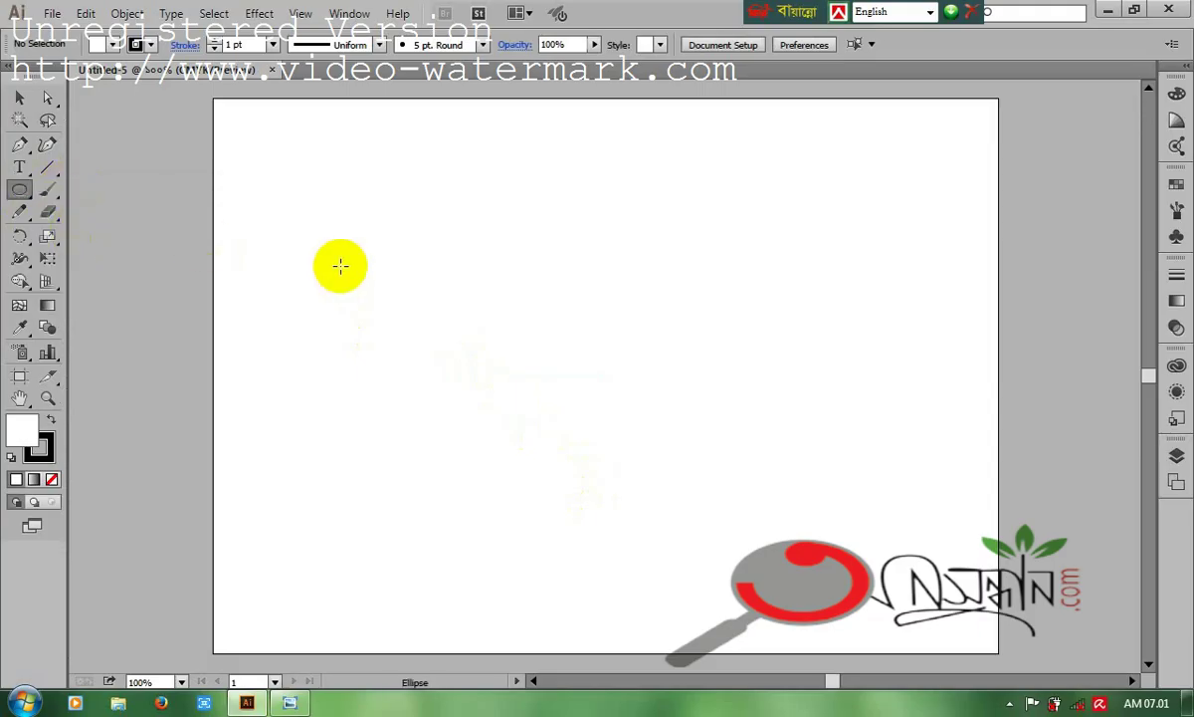
{"action": "left_click_drag", "start_coordinate": [19, 190], "coordinate": [80, 235]}
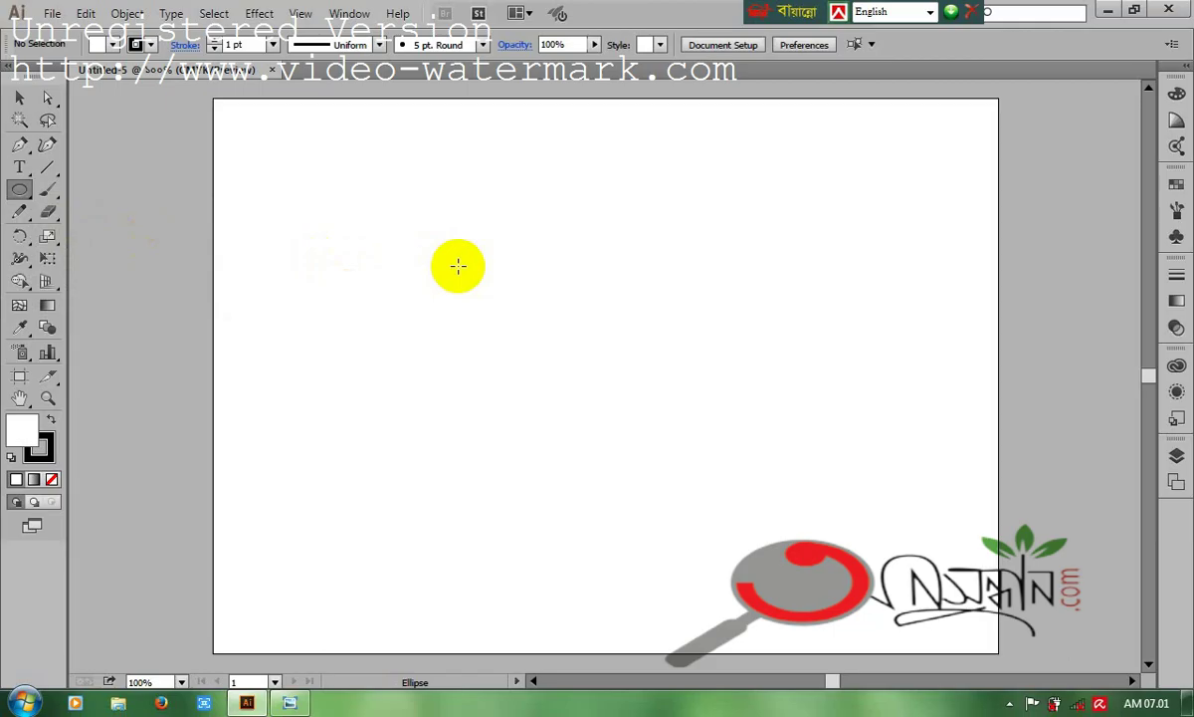
{"action": "left_click_drag", "start_coordinate": [453, 255], "coordinate": [512, 323]}
{"action": "left_click", "coordinate": [17, 98]}
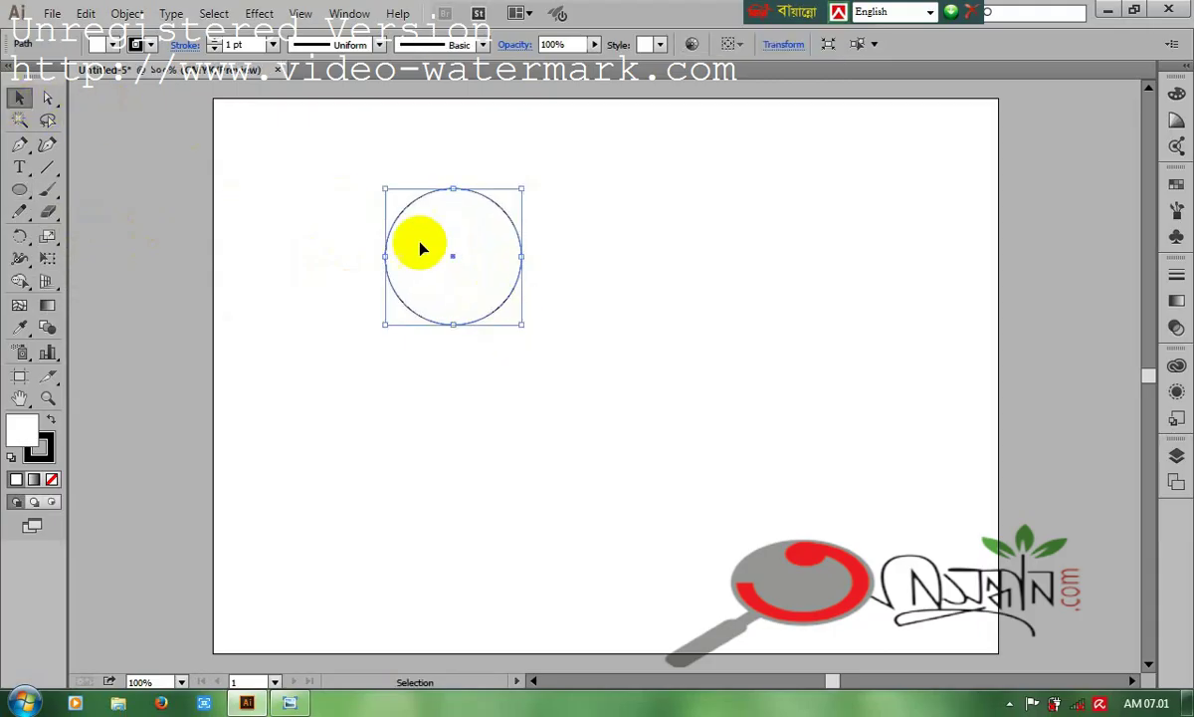
{"action": "left_click_drag", "start_coordinate": [506, 311], "coordinate": [636, 394]}
{"action": "left_click", "coordinate": [675, 261]}
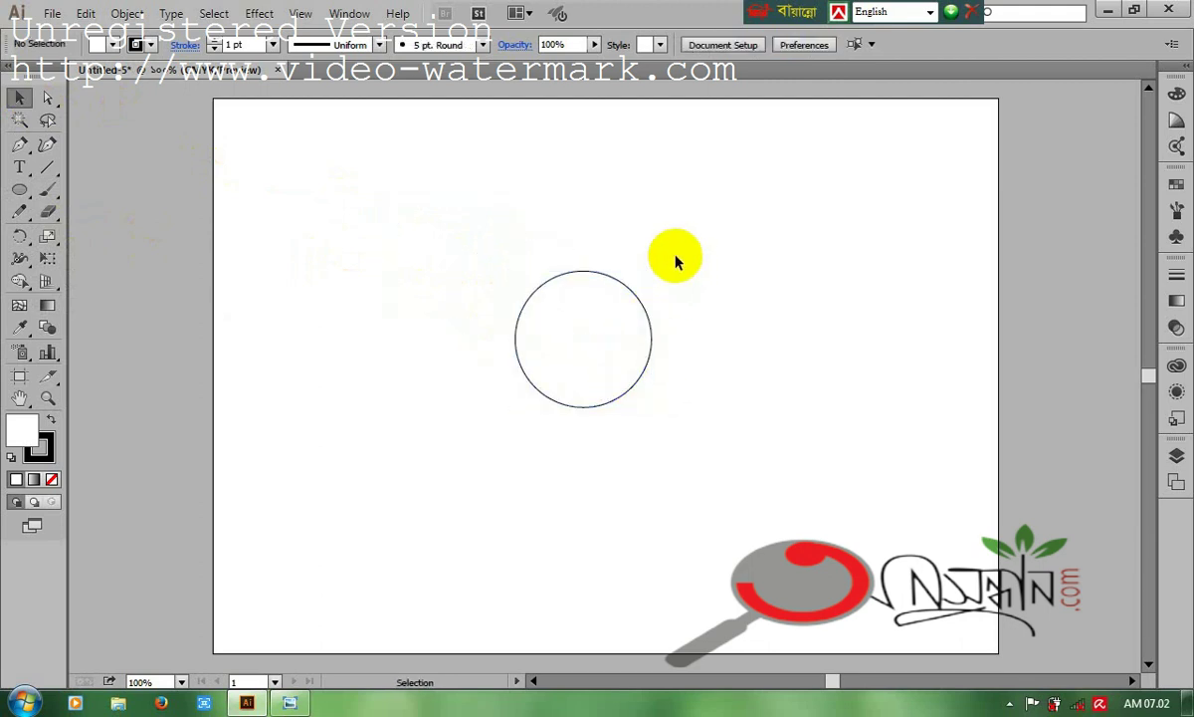
Step: Convert the circle into a text path with the Type on a Path tool, starting the text at its leftmost point
{"action": "key", "text": "ctrl+equal"}
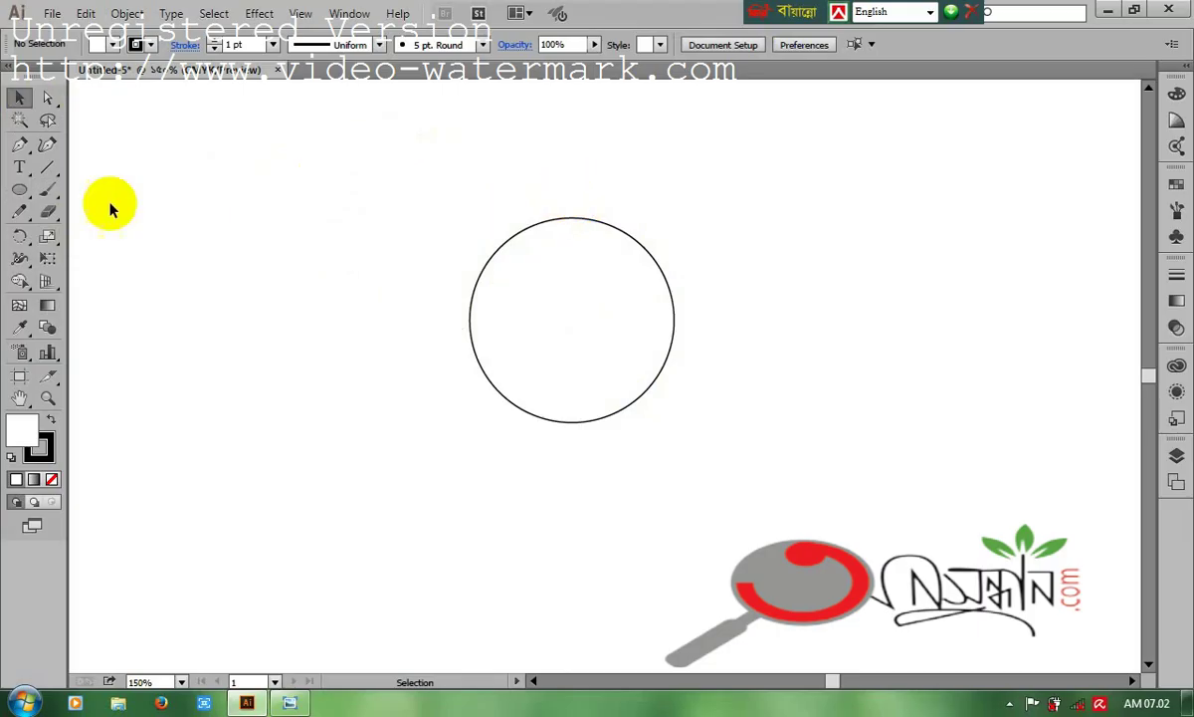
{"action": "left_click", "coordinate": [23, 174]}
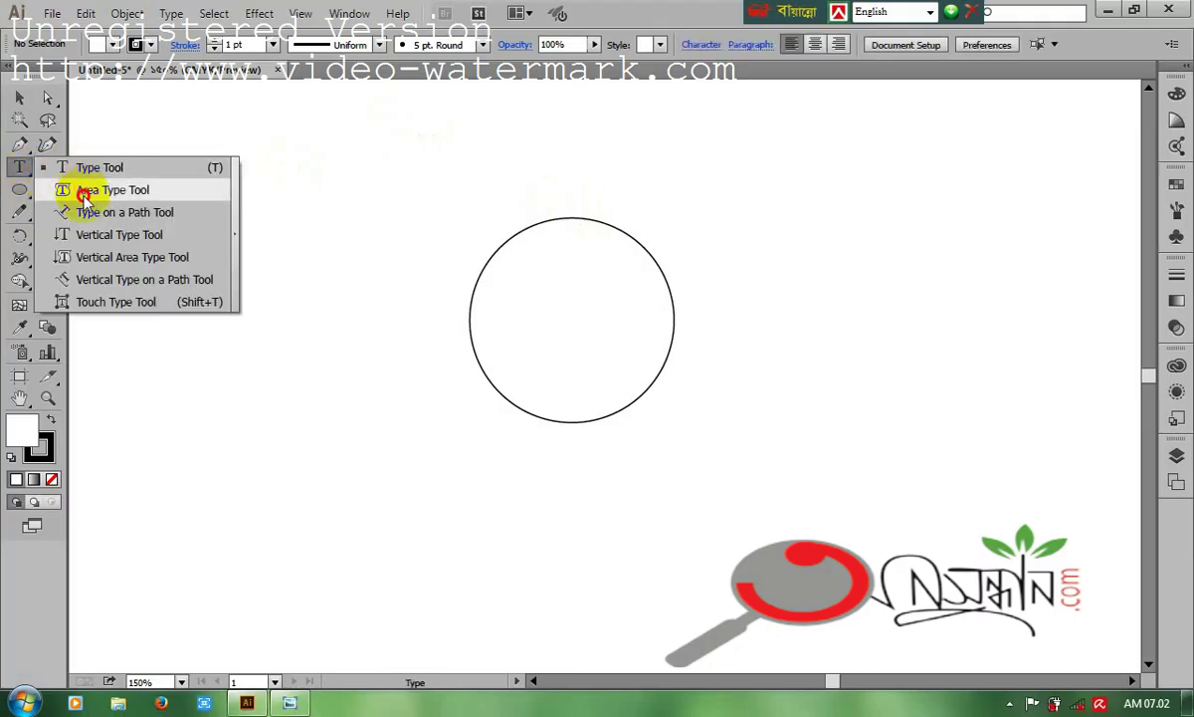
{"action": "left_click", "coordinate": [132, 220]}
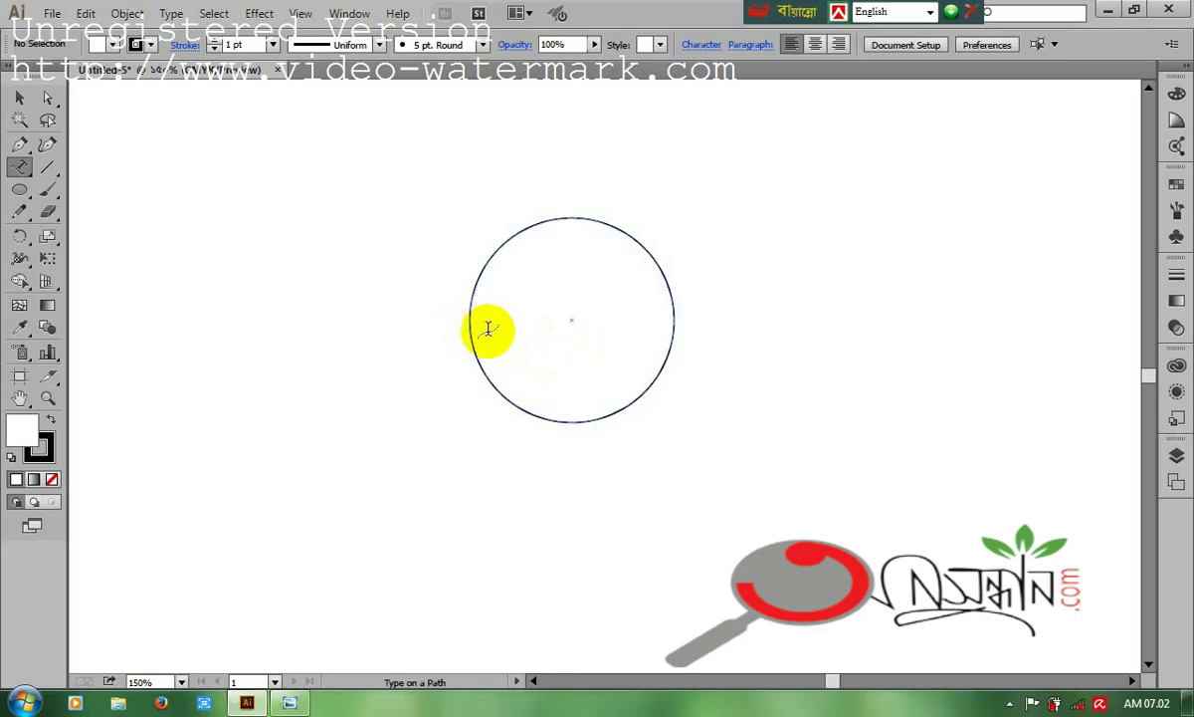
{"action": "key", "text": "ctrl"}
{"action": "key", "text": "ctrl+equal"}
{"action": "key", "text": "ctrl+equal"}
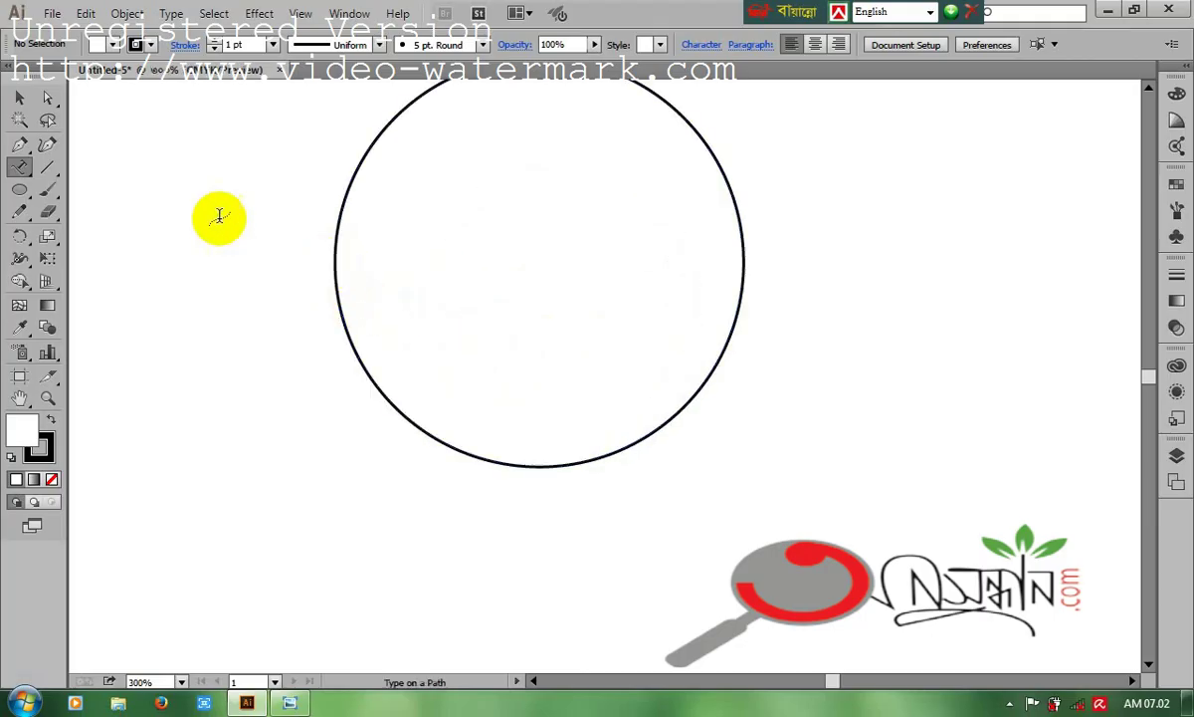
{"action": "left_click", "coordinate": [20, 98]}
{"action": "left_click_drag", "start_coordinate": [305, 197], "coordinate": [372, 242]}
{"action": "left_click", "coordinate": [21, 167]}
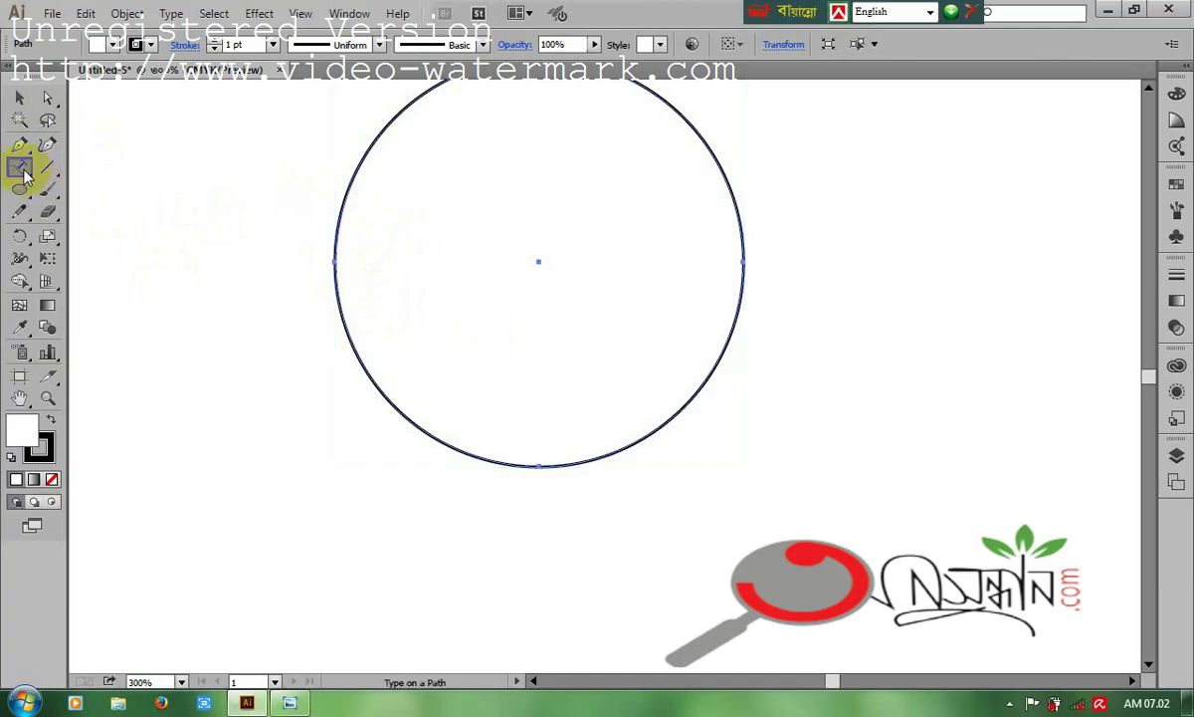
{"action": "left_click", "coordinate": [333, 259]}
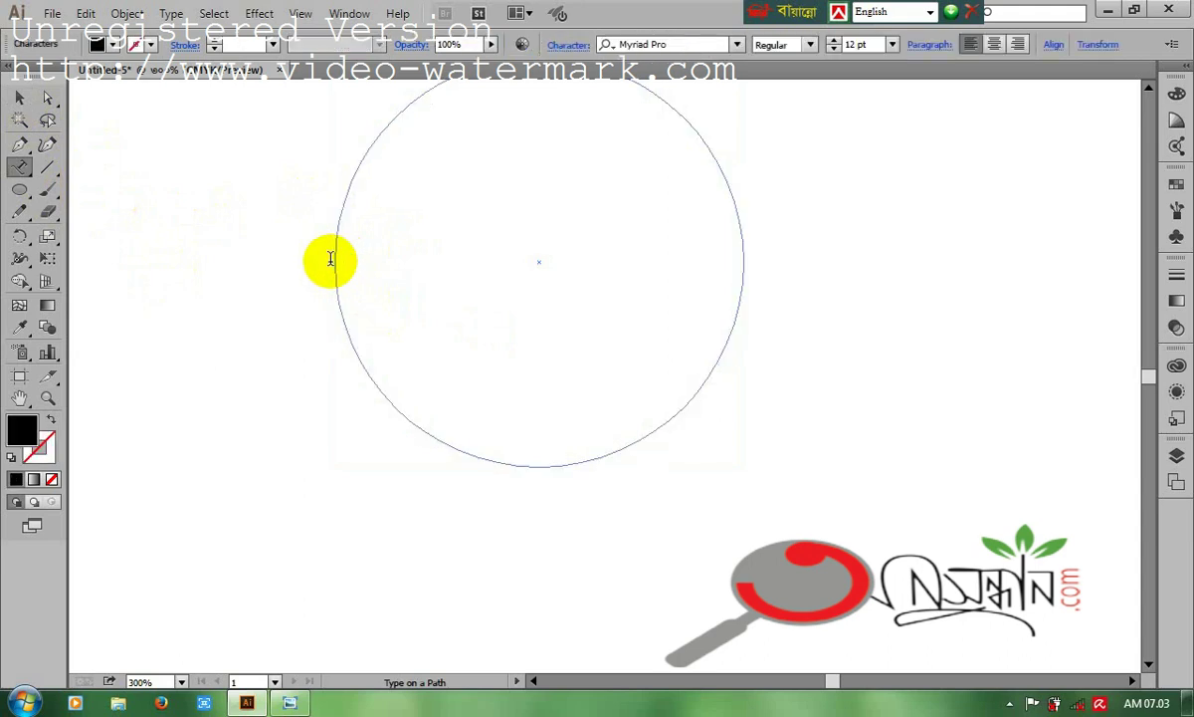
Step: Set the path text's font to SutonnyMJ Regular and its size to 36 pt
{"action": "scroll", "coordinate": [623, 372], "scroll_direction": "up", "scroll_amount": 3}
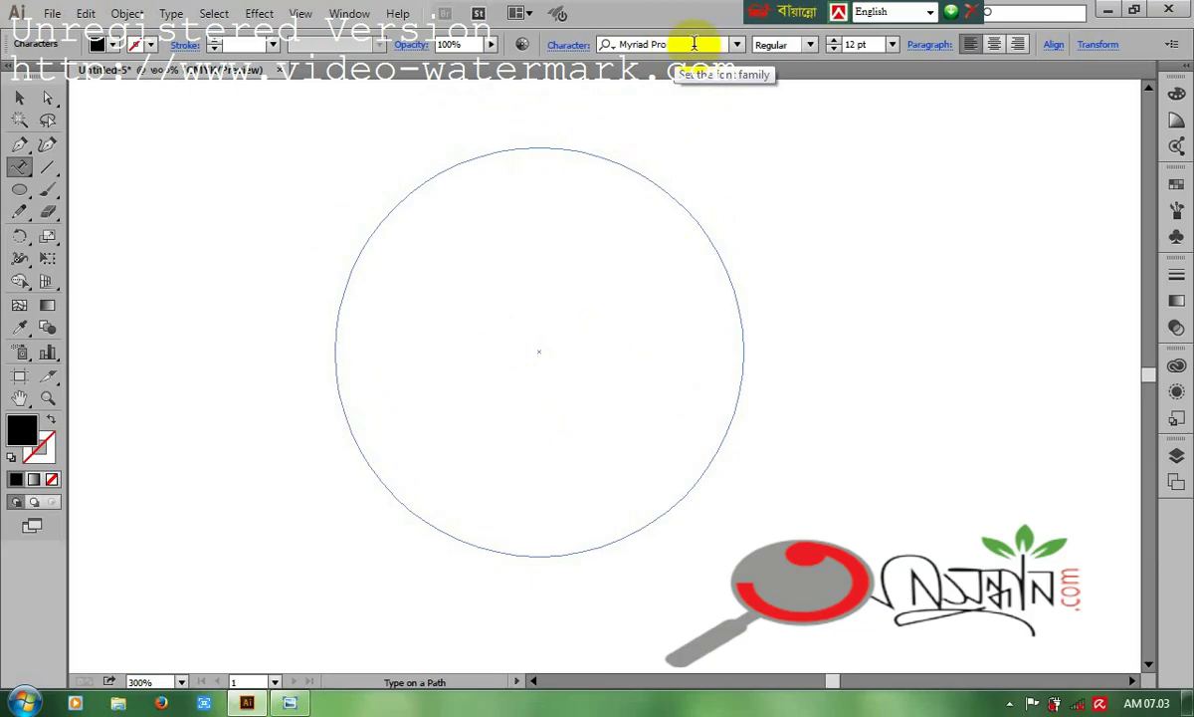
{"action": "left_click", "coordinate": [617, 46]}
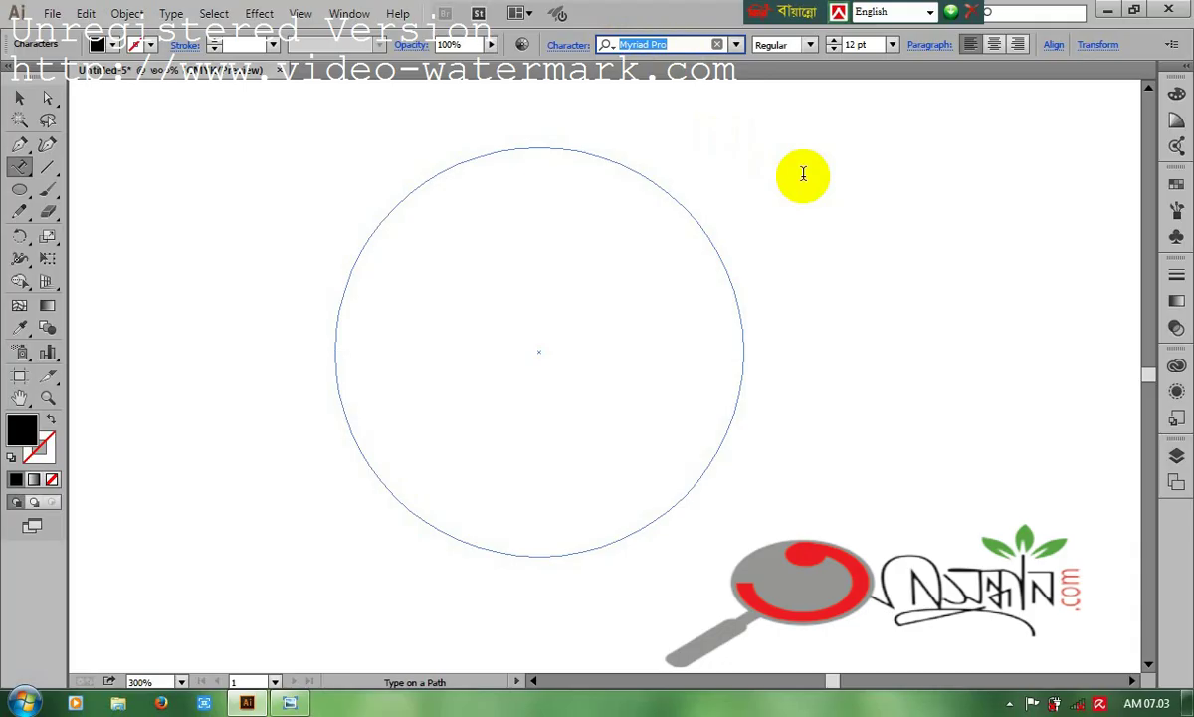
{"action": "type", "text": "suto"}
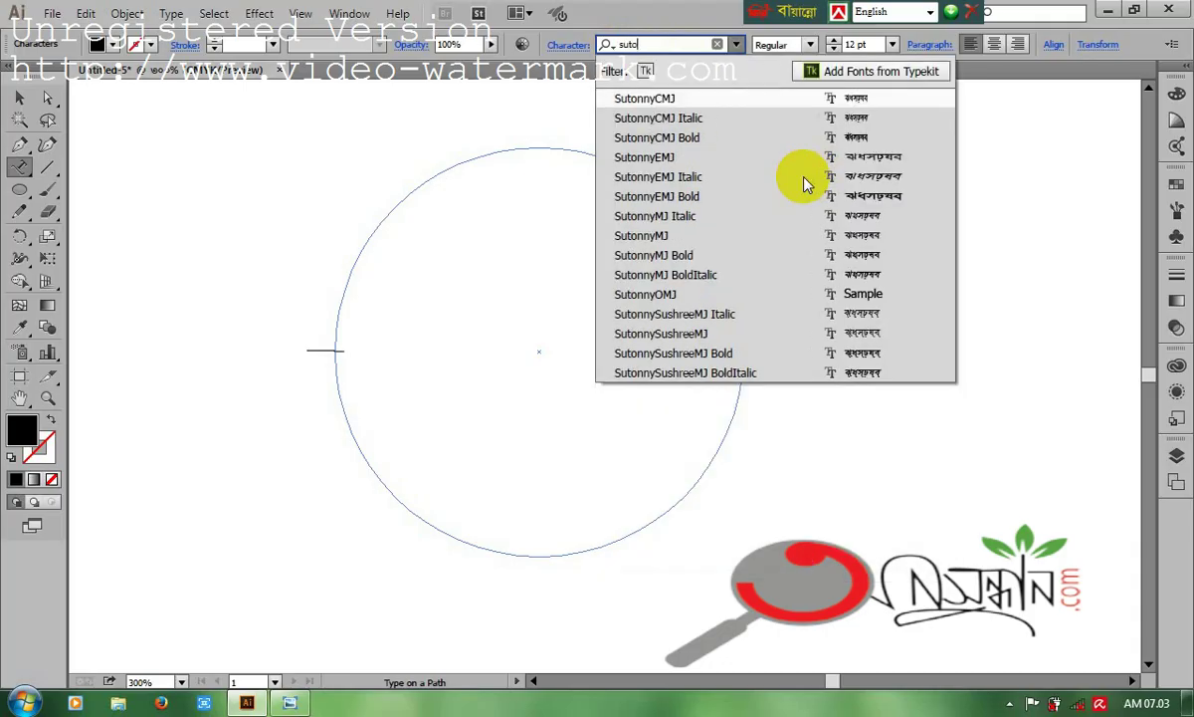
{"action": "left_click", "coordinate": [682, 235]}
{"action": "left_click", "coordinate": [682, 233]}
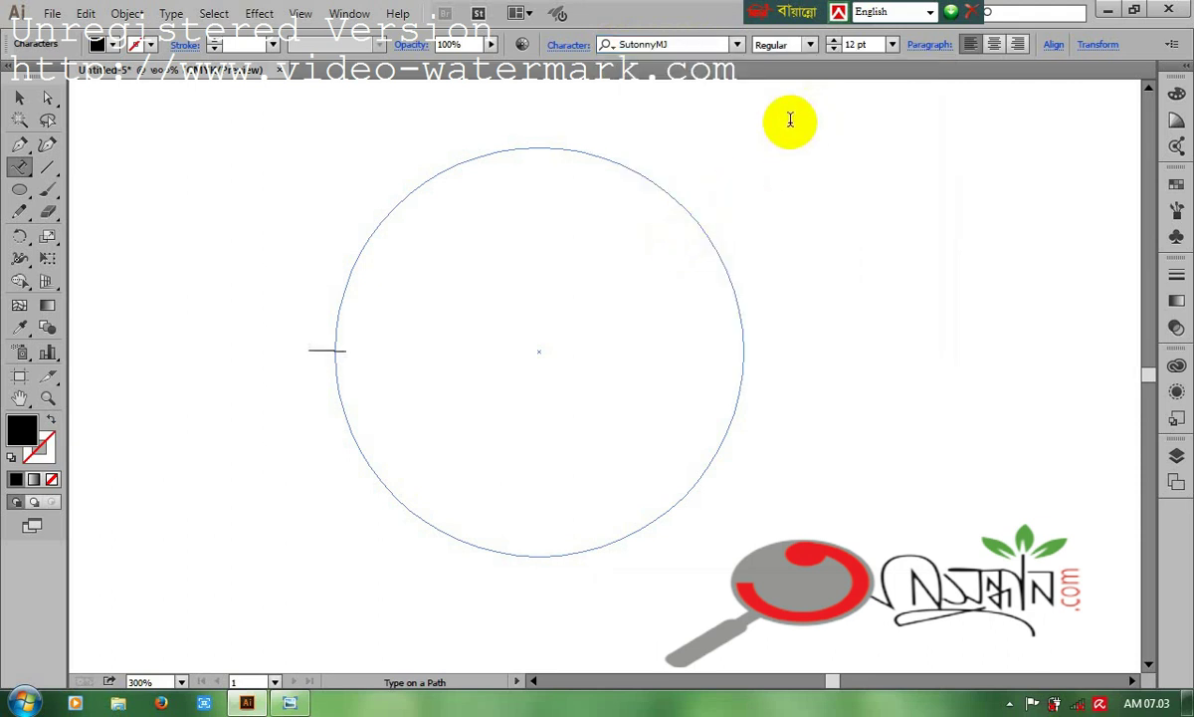
{"action": "left_click", "coordinate": [893, 46]}
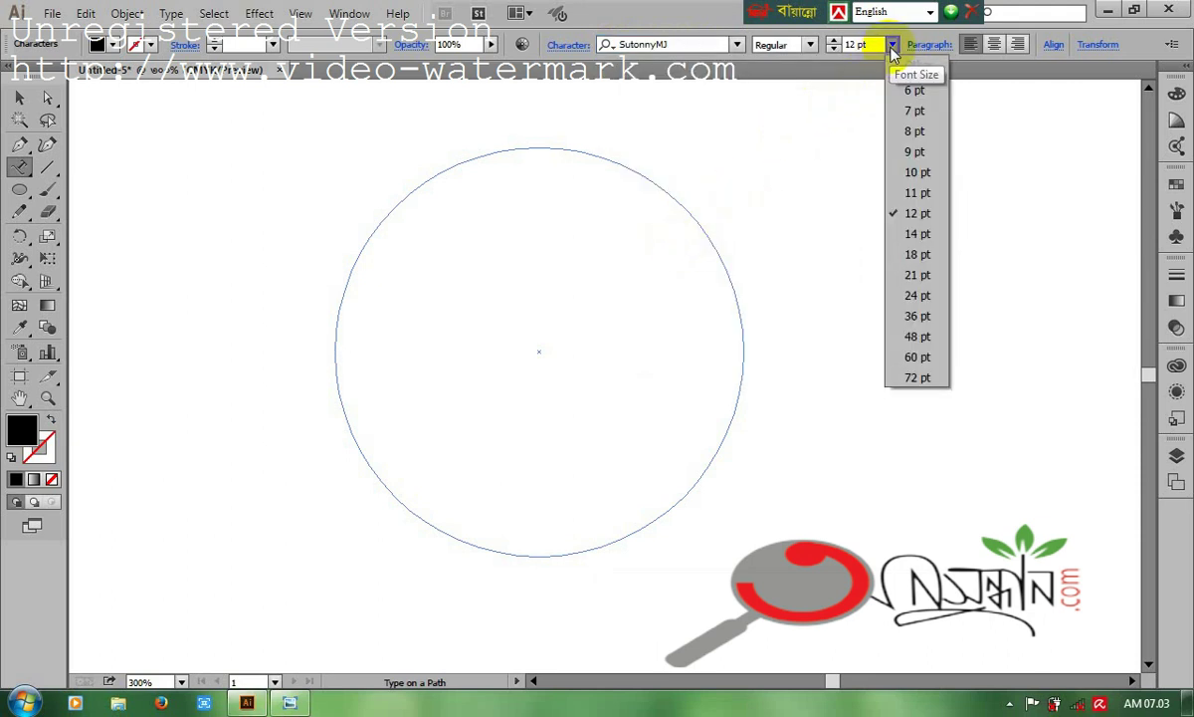
{"action": "left_click", "coordinate": [918, 316]}
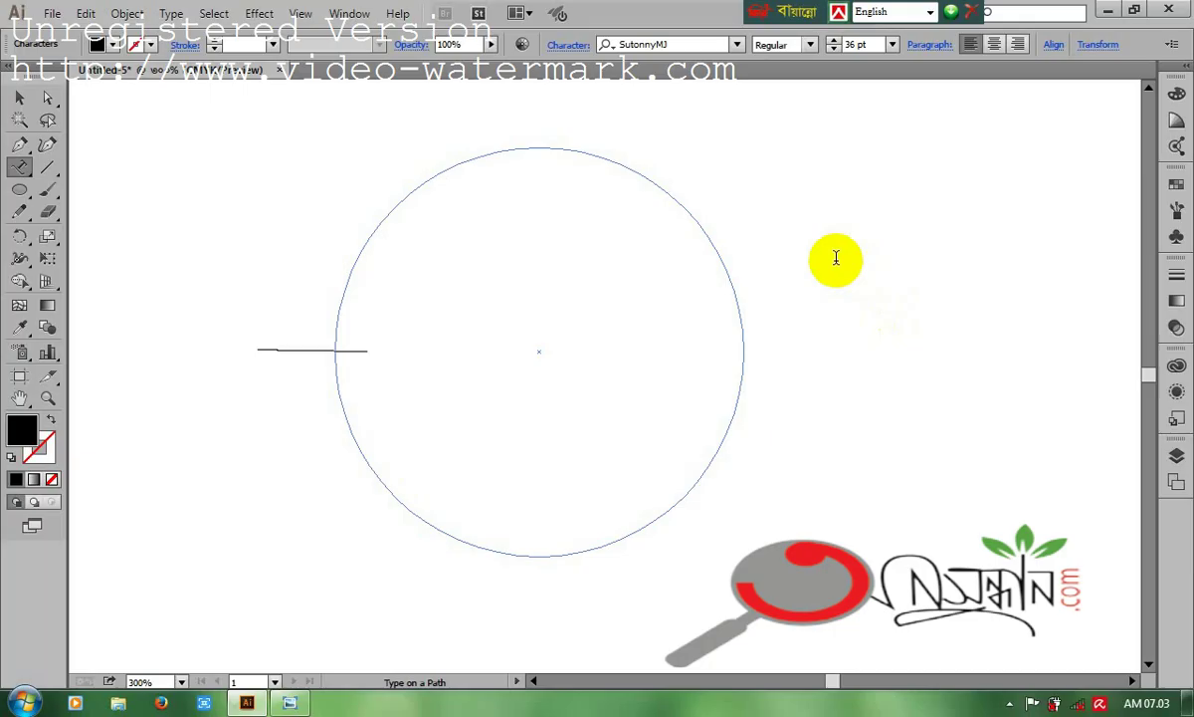
Step: Enter "গণপ্রজাতন্ত্রী বাংলাদেশ" along the circle with the Bijoy Classic keyboard layout, and select the finished text object
{"action": "key", "text": "ctrl+alt+b"}
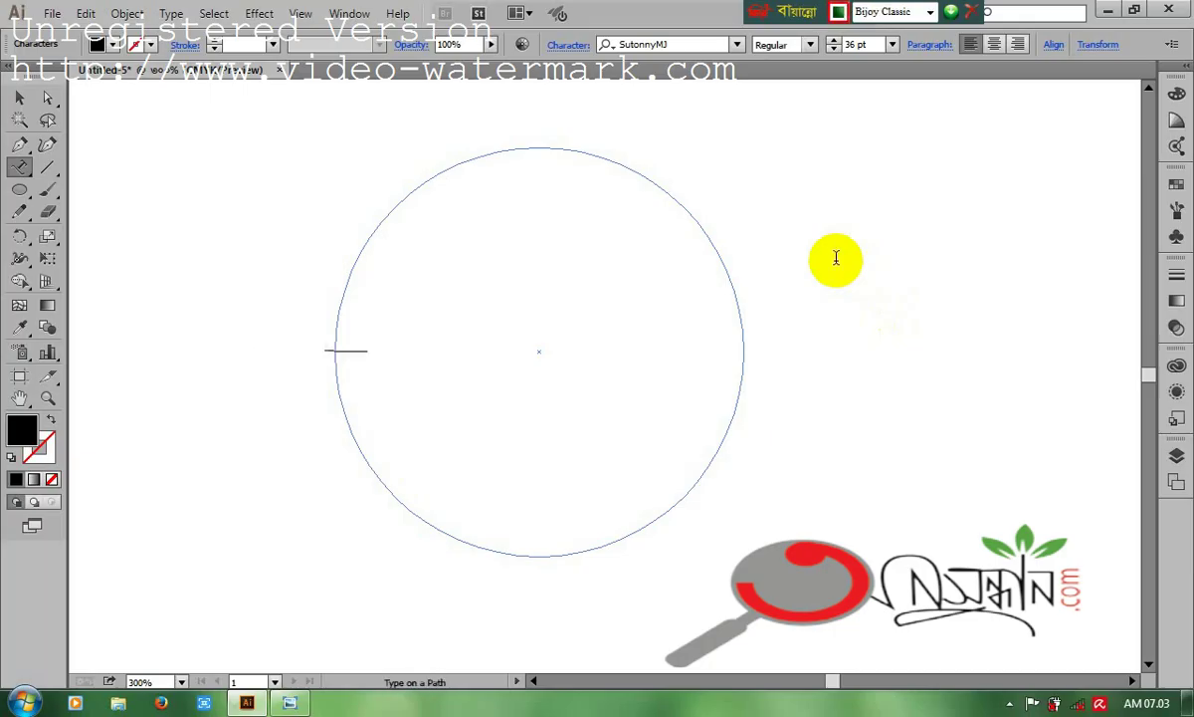
{"action": "type", "text": "বাতপ্রজা"}
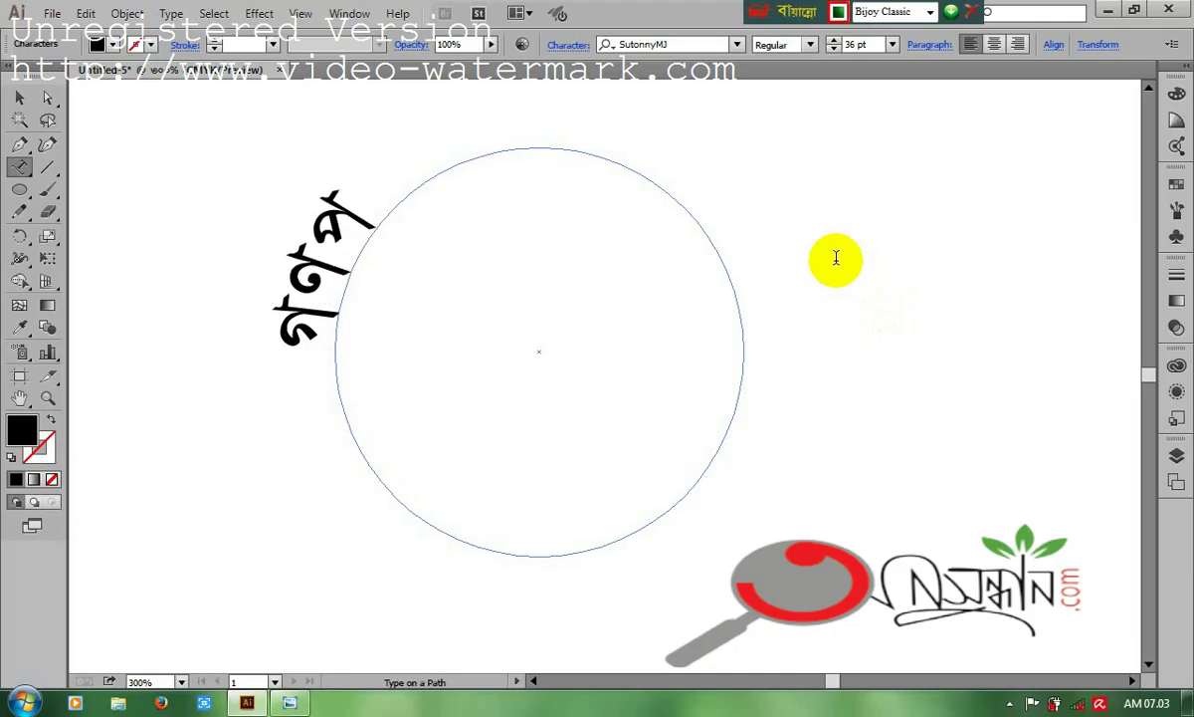
{"action": "type", "text": "ন্ত্রী বাং"}
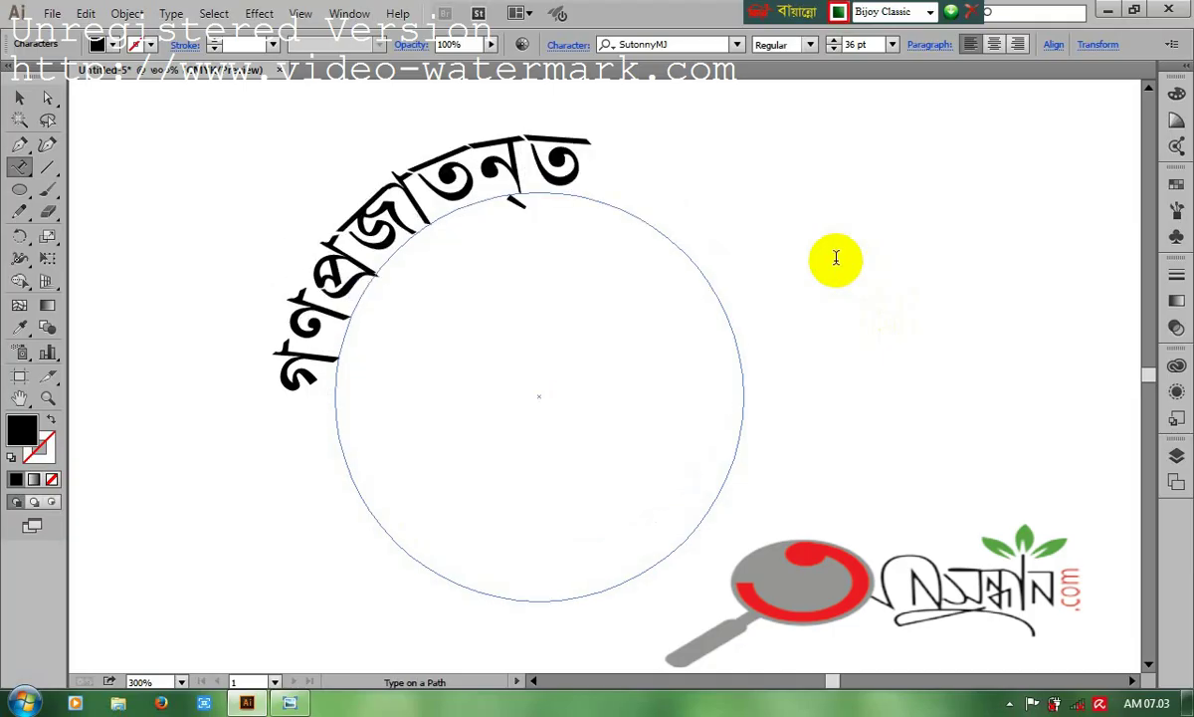
{"action": "type", "text": "লাদেশ"}
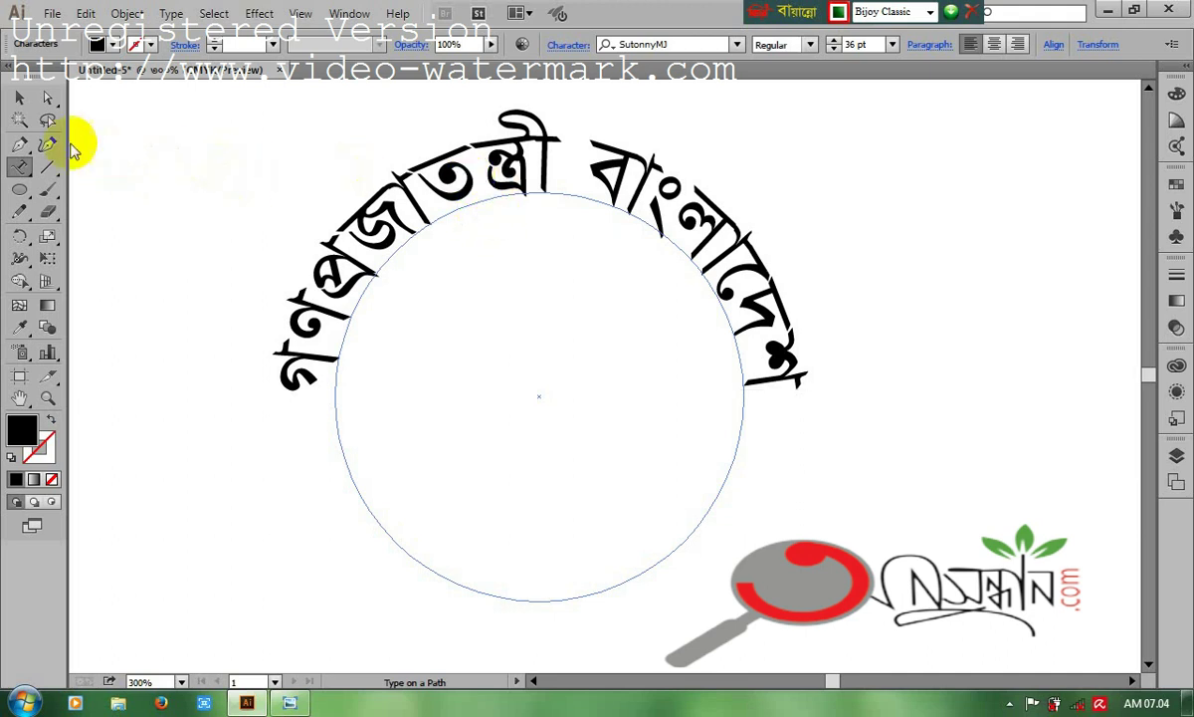
{"action": "left_click", "coordinate": [21, 97]}
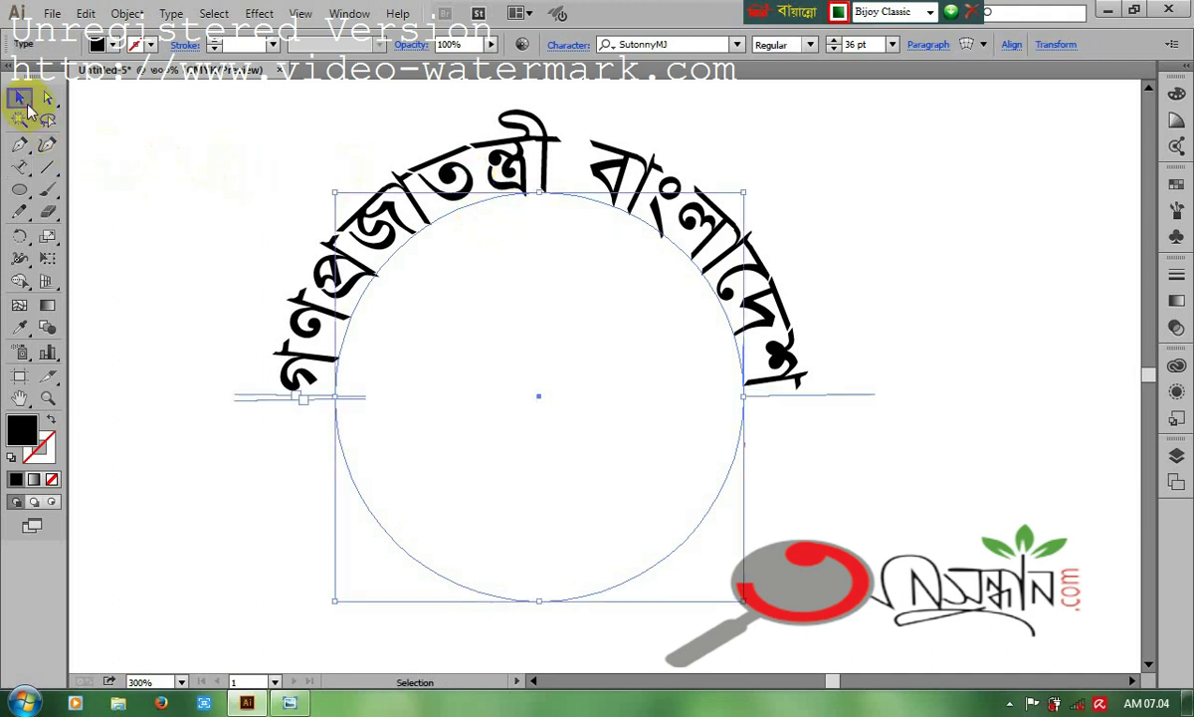
{"action": "left_click", "coordinate": [224, 199]}
{"action": "key", "text": "a"}
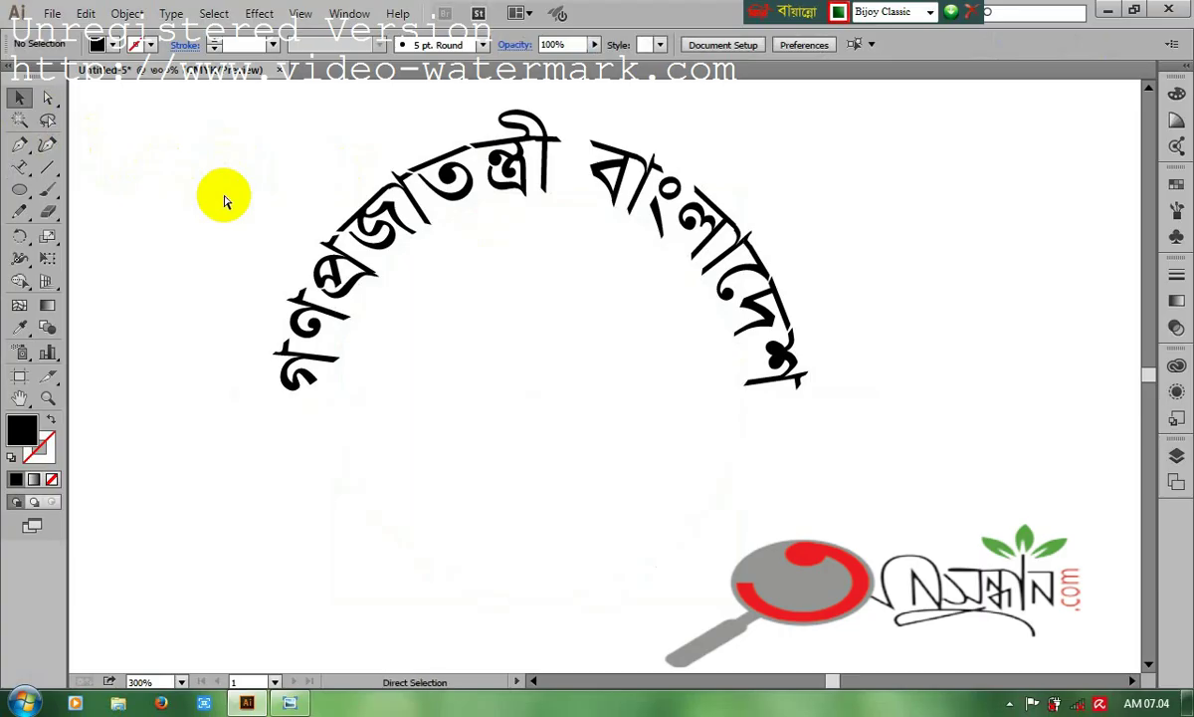
{"action": "key", "text": "ctrl+0"}
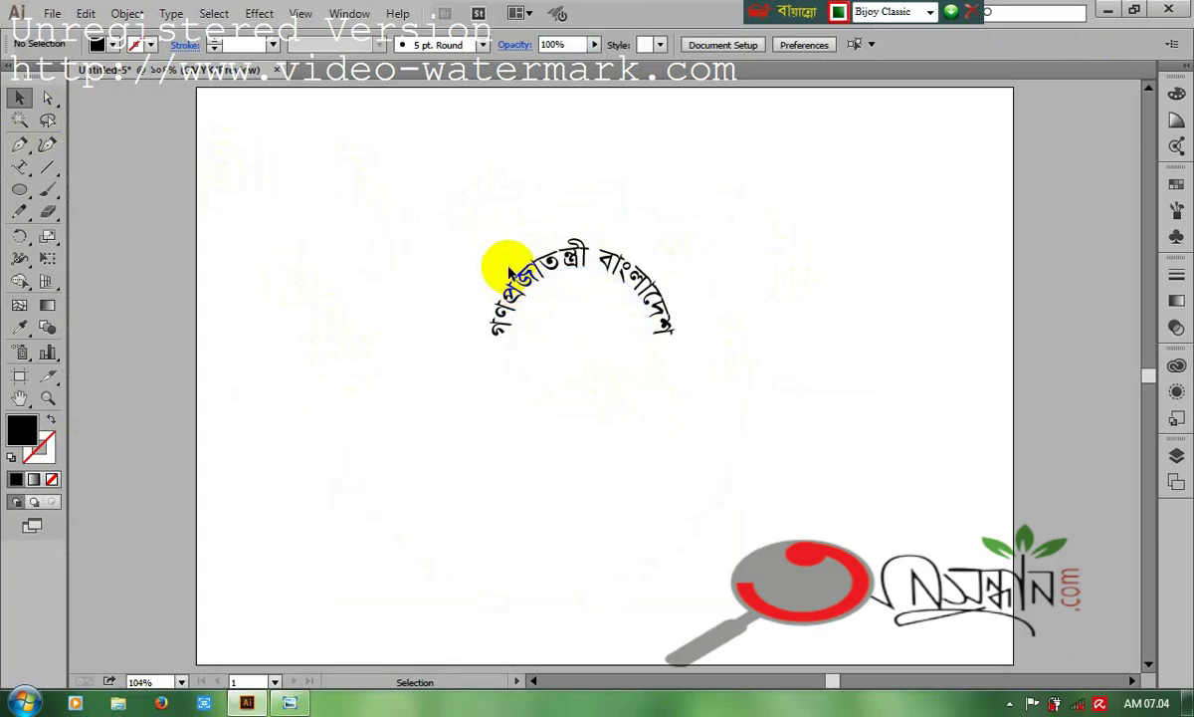
{"action": "left_click_drag", "start_coordinate": [506, 230], "coordinate": [562, 284]}
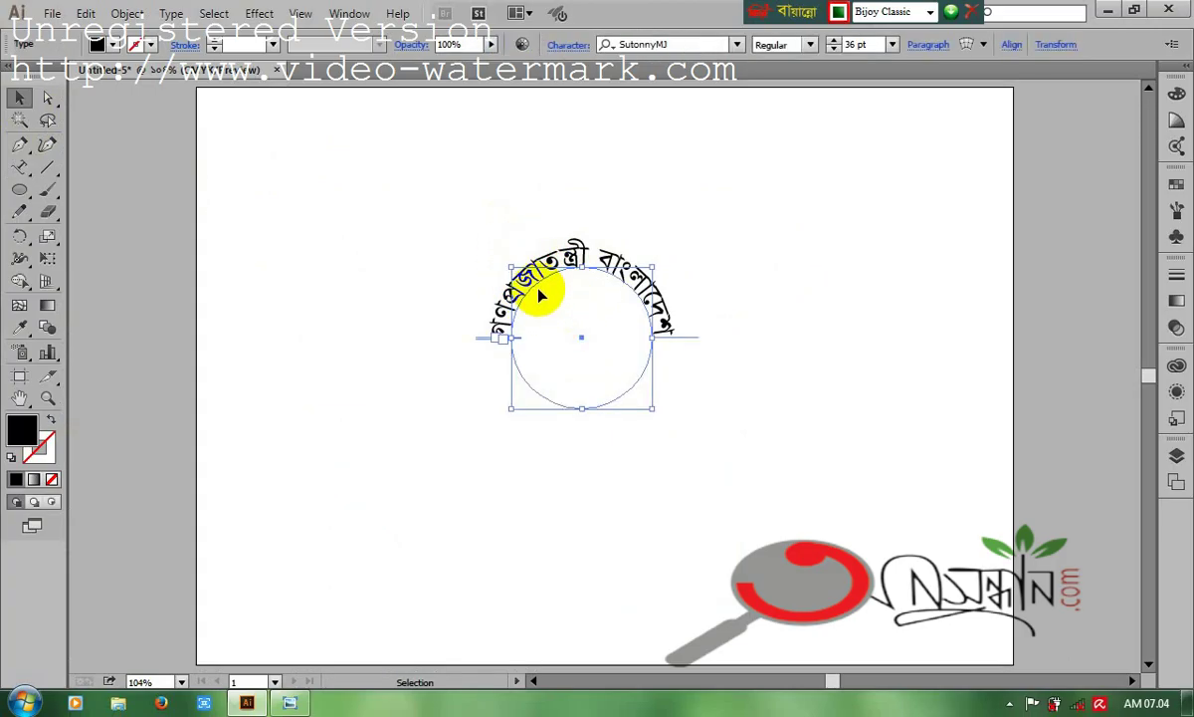
Step: Copy the curved text and paste the duplicate exactly in front of the original
{"action": "left_click", "coordinate": [514, 224]}
{"action": "left_click_drag", "start_coordinate": [509, 228], "coordinate": [562, 286]}
{"action": "key", "text": "ctrl"}
{"action": "key", "text": "ctrl"}
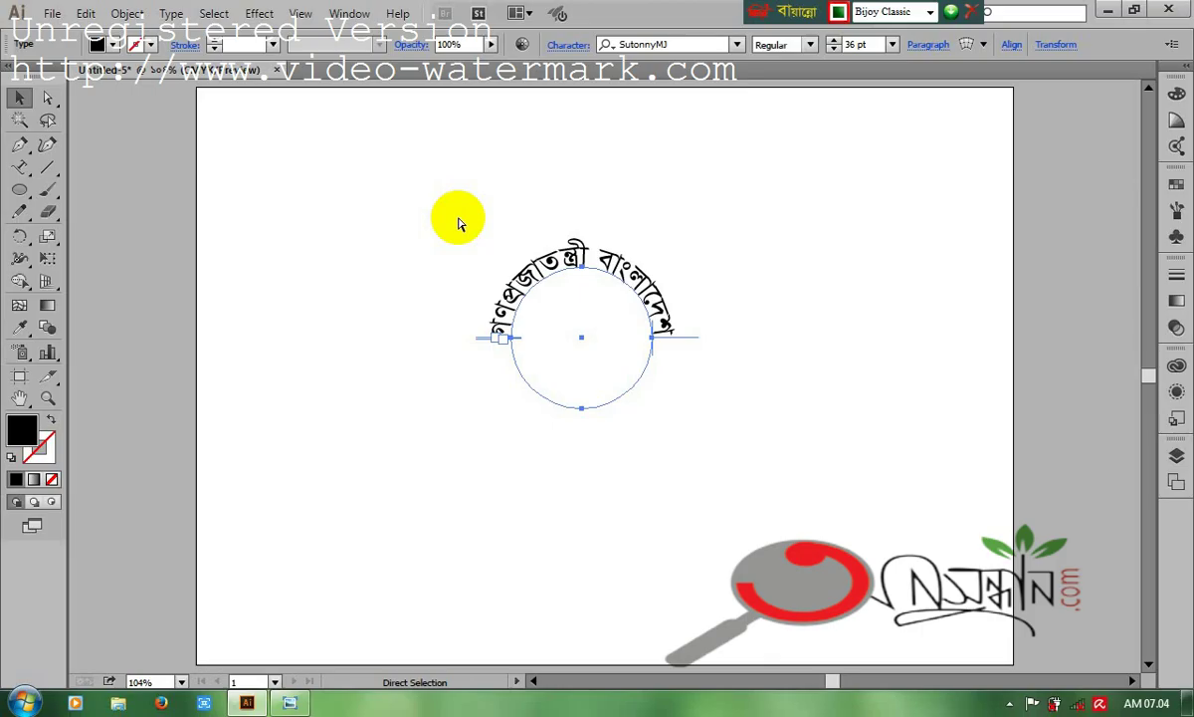
{"action": "key", "text": "ctrl+f"}
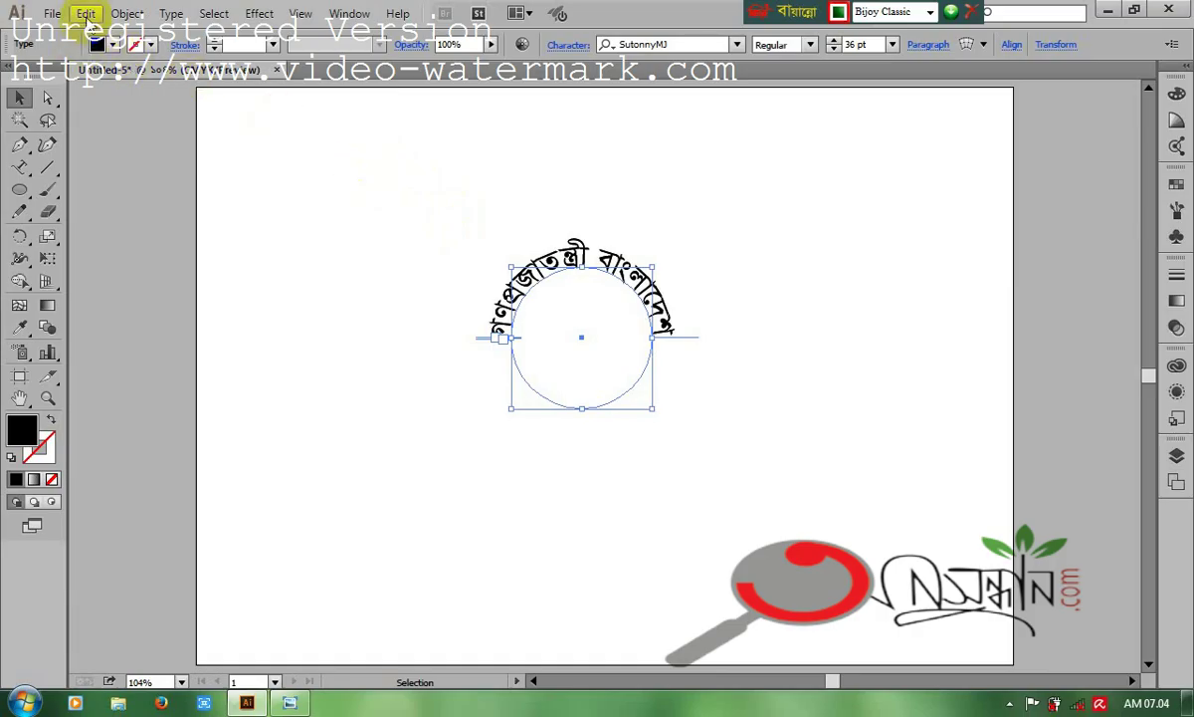
{"action": "left_click", "coordinate": [86, 14]}
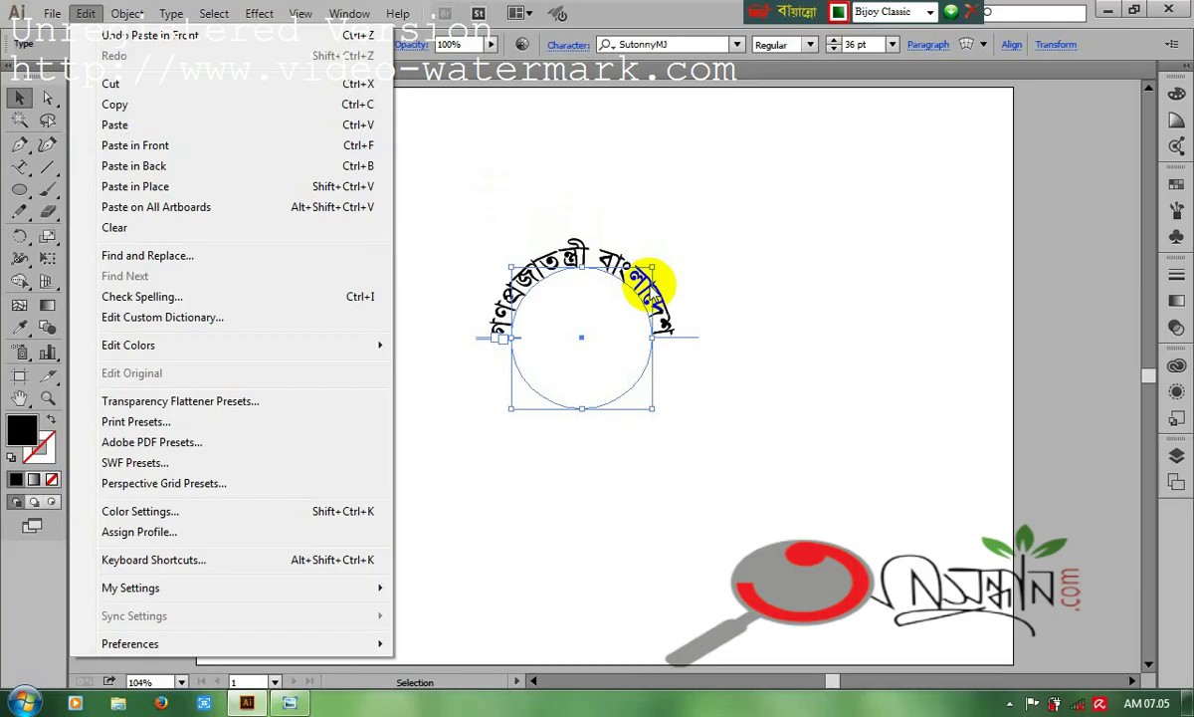
{"action": "left_click", "coordinate": [719, 319]}
Step: Paste another copy of the curved text in front and rotate it 180° around the outside of the circle
{"action": "left_click", "coordinate": [649, 299]}
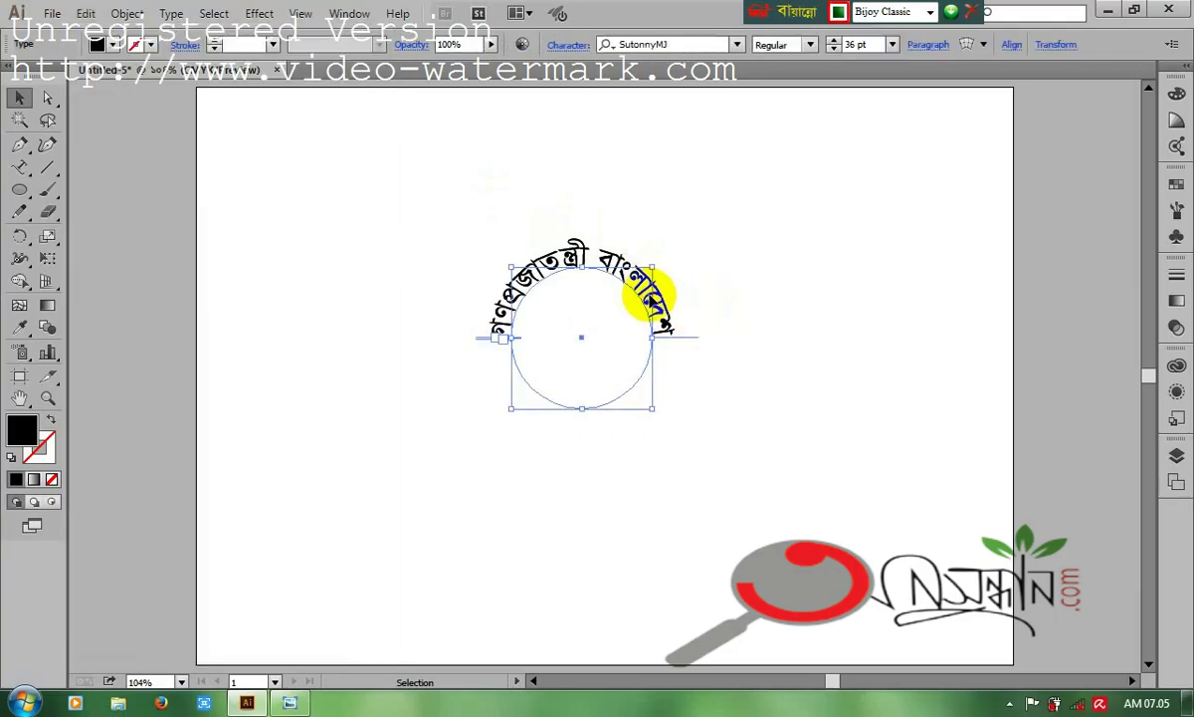
{"action": "key", "text": "ctrl+c"}
{"action": "key", "text": "ctrl+f"}
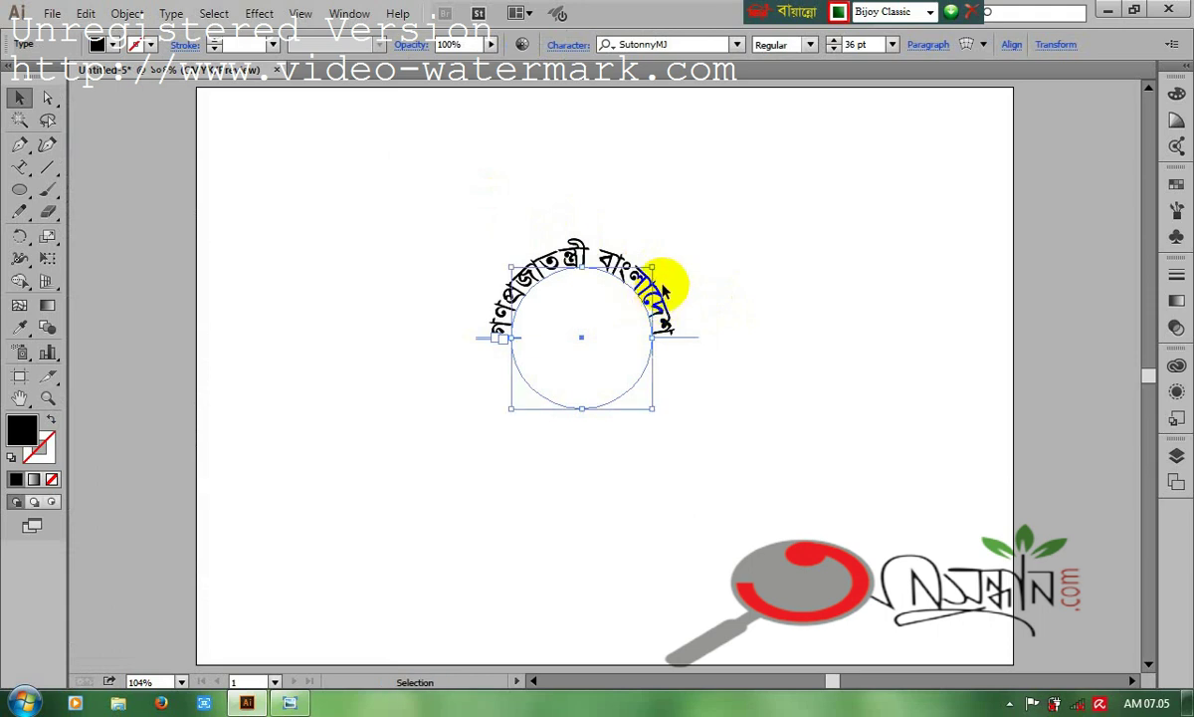
{"action": "left_click", "coordinate": [624, 300]}
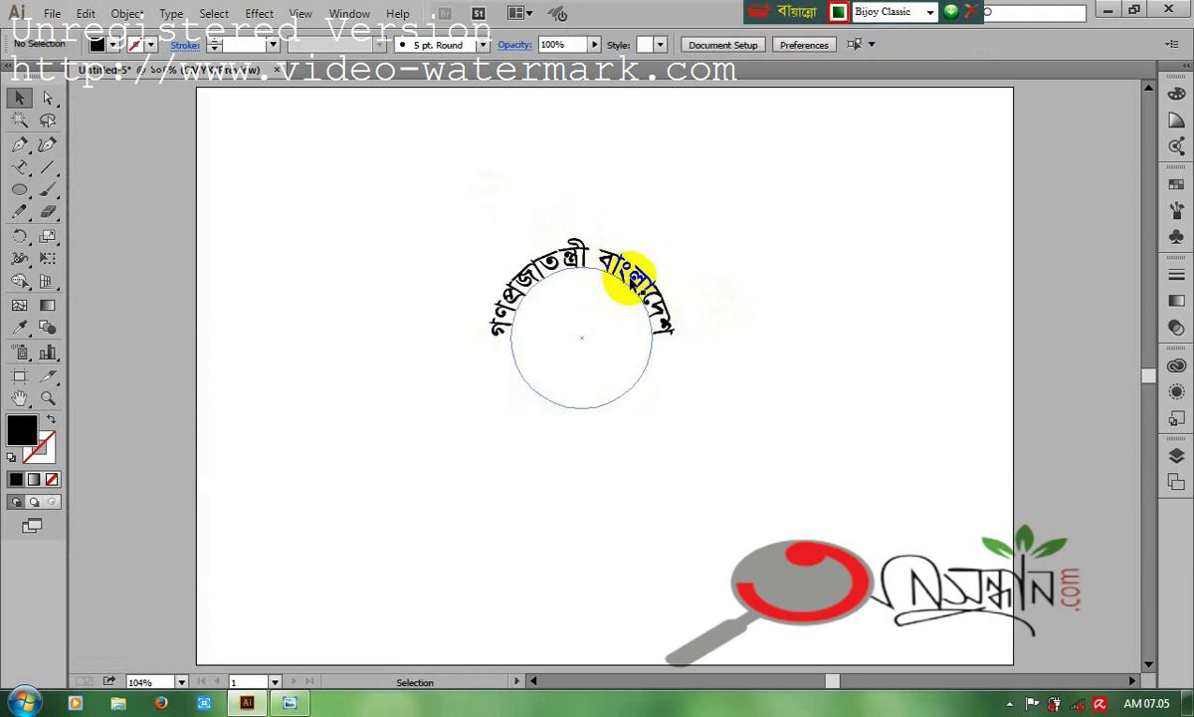
{"action": "left_click", "coordinate": [629, 286]}
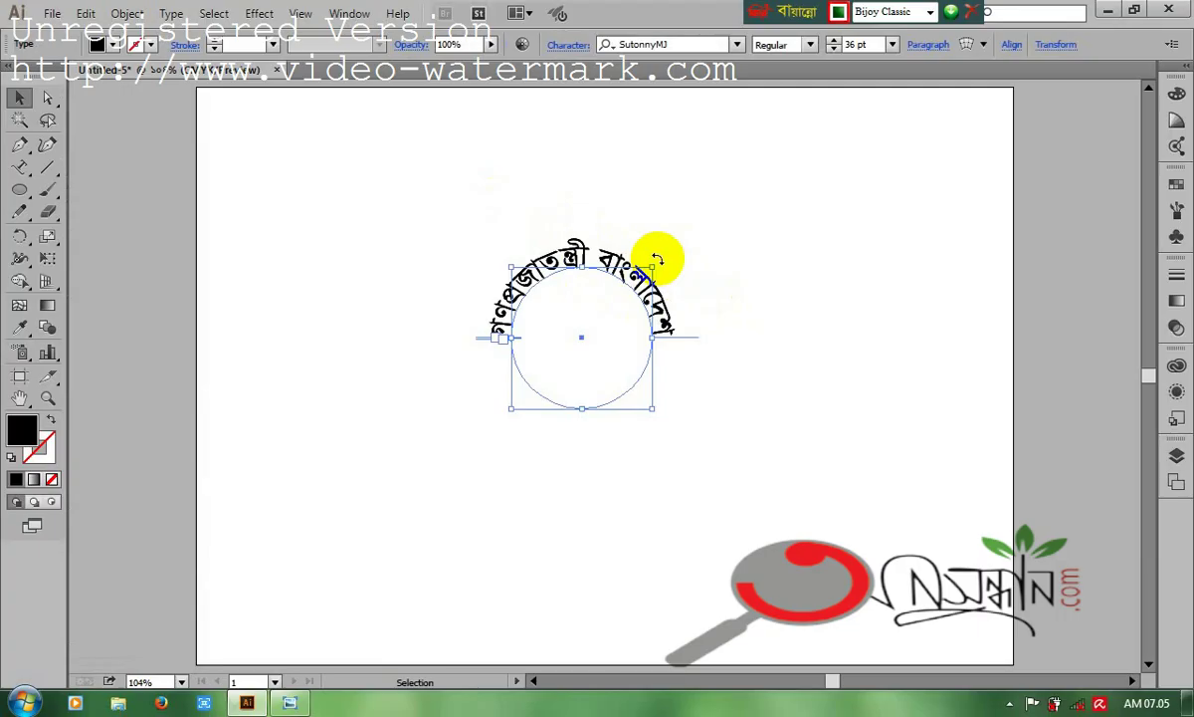
{"action": "left_click_drag", "start_coordinate": [657, 259], "coordinate": [502, 419]}
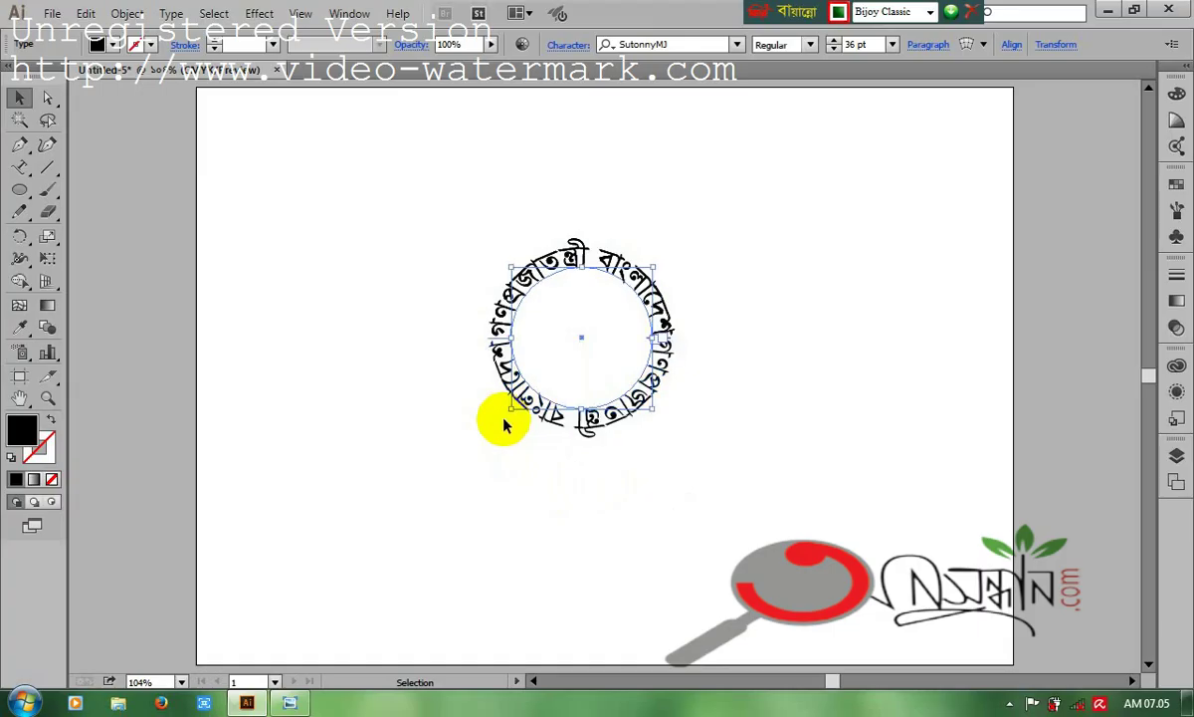
Step: Flip the unrotated text copy to the inside of the circle so that it reads upright along the lower half
{"action": "left_click", "coordinate": [722, 464]}
{"action": "key", "text": "a"}
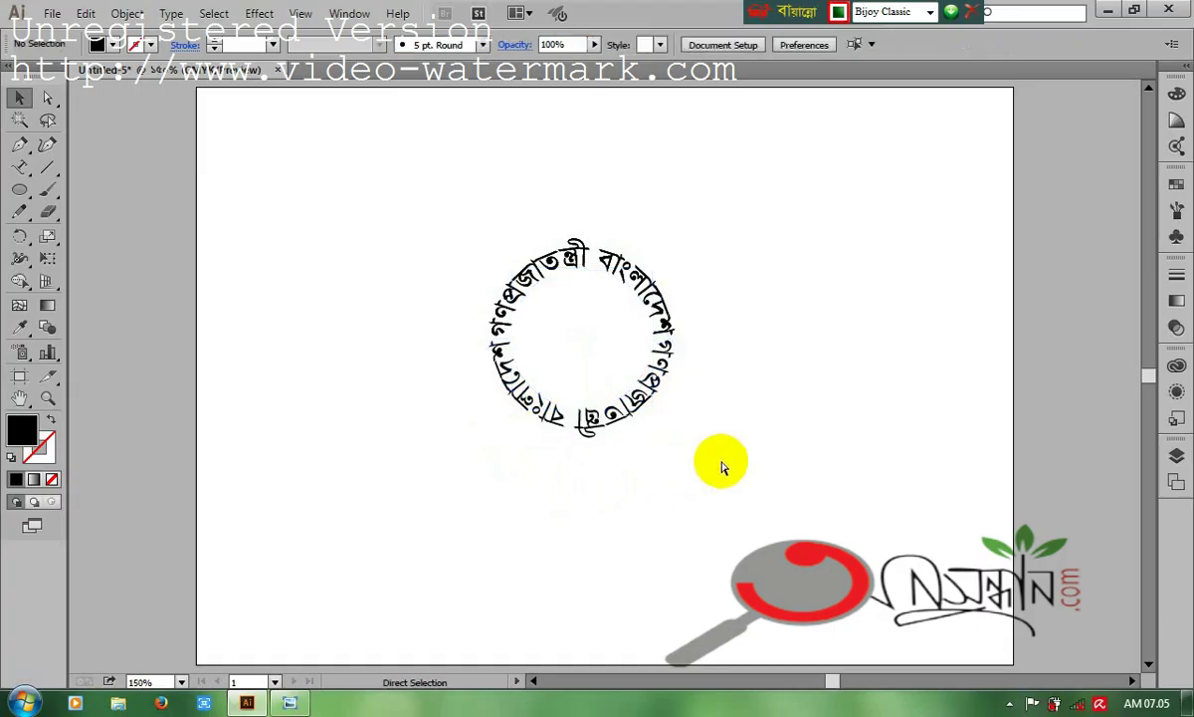
{"action": "key", "text": "ctrl+plus"}
{"action": "key", "text": "v"}
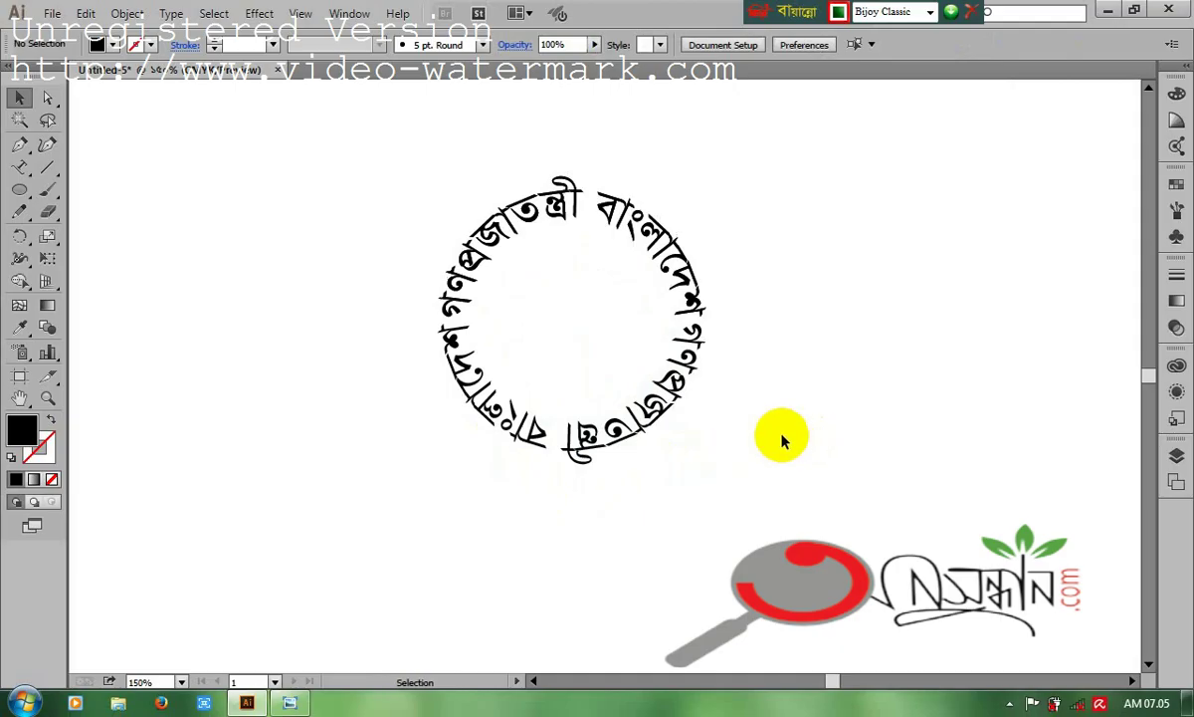
{"action": "left_click", "coordinate": [598, 406]}
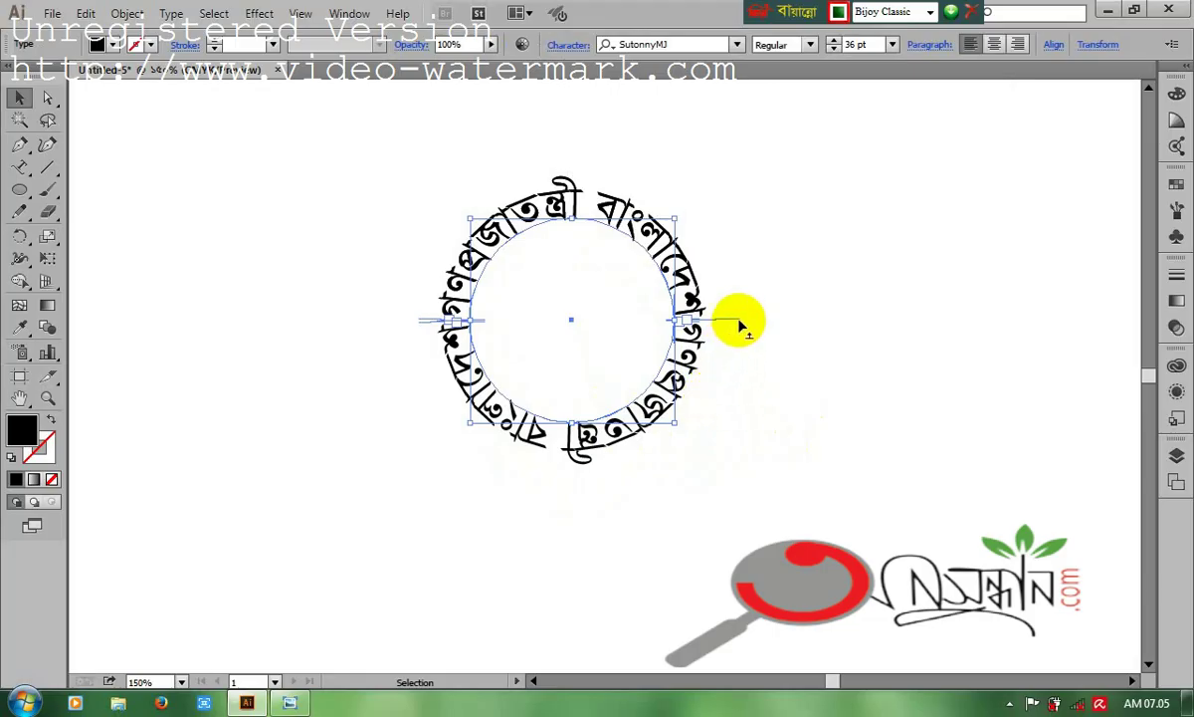
{"action": "left_click_drag", "start_coordinate": [712, 325], "coordinate": [741, 326]}
{"action": "left_click_drag", "start_coordinate": [739, 321], "coordinate": [669, 361]}
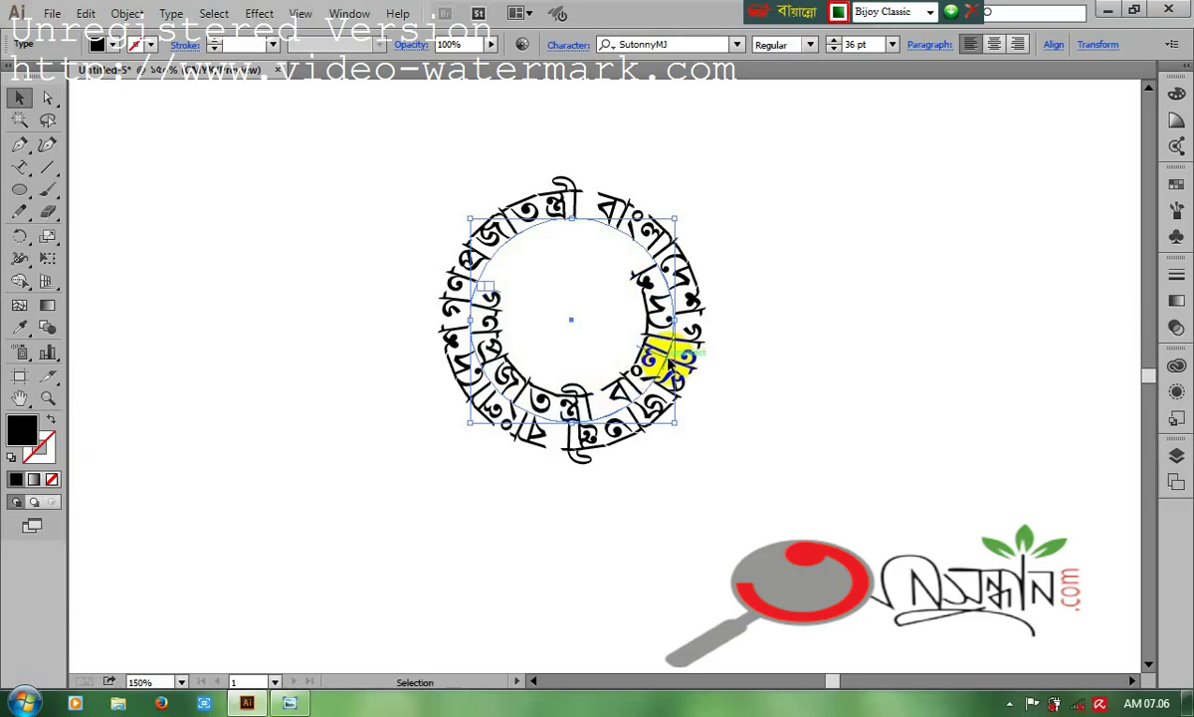
{"action": "left_click", "coordinate": [781, 438]}
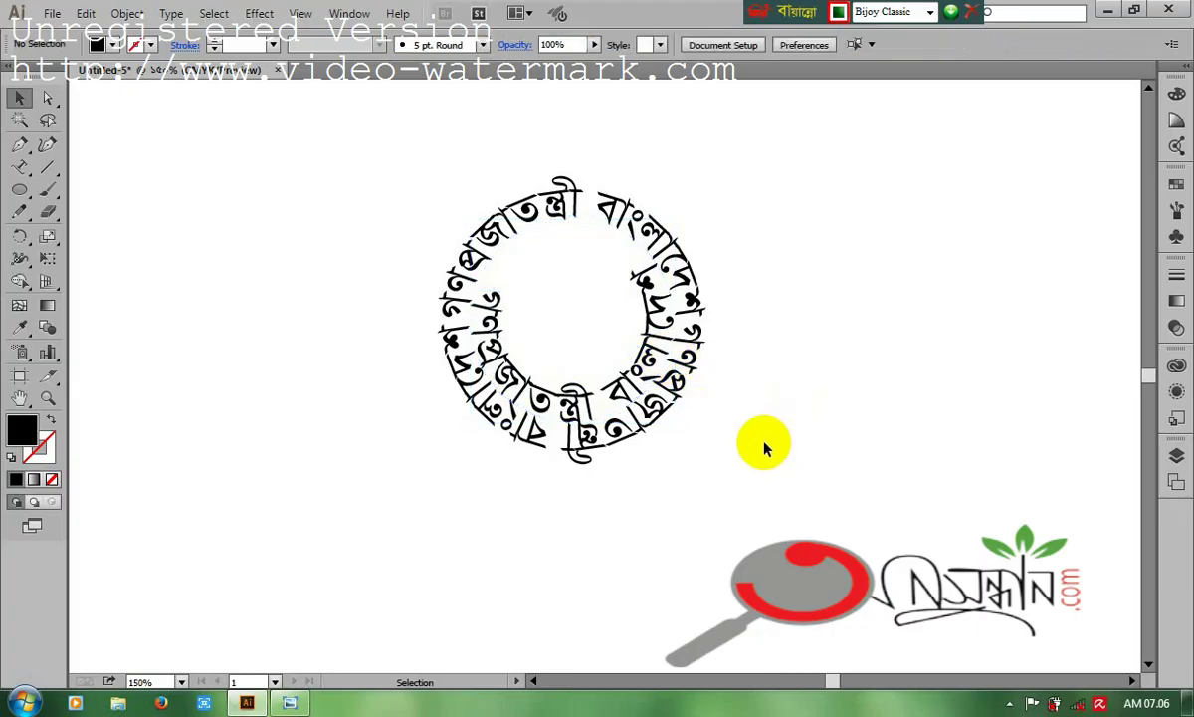
Step: Delete the upside-down text copy outside the lower half and select the text inside the circle
{"action": "left_click", "coordinate": [636, 386]}
{"action": "left_click", "coordinate": [680, 439]}
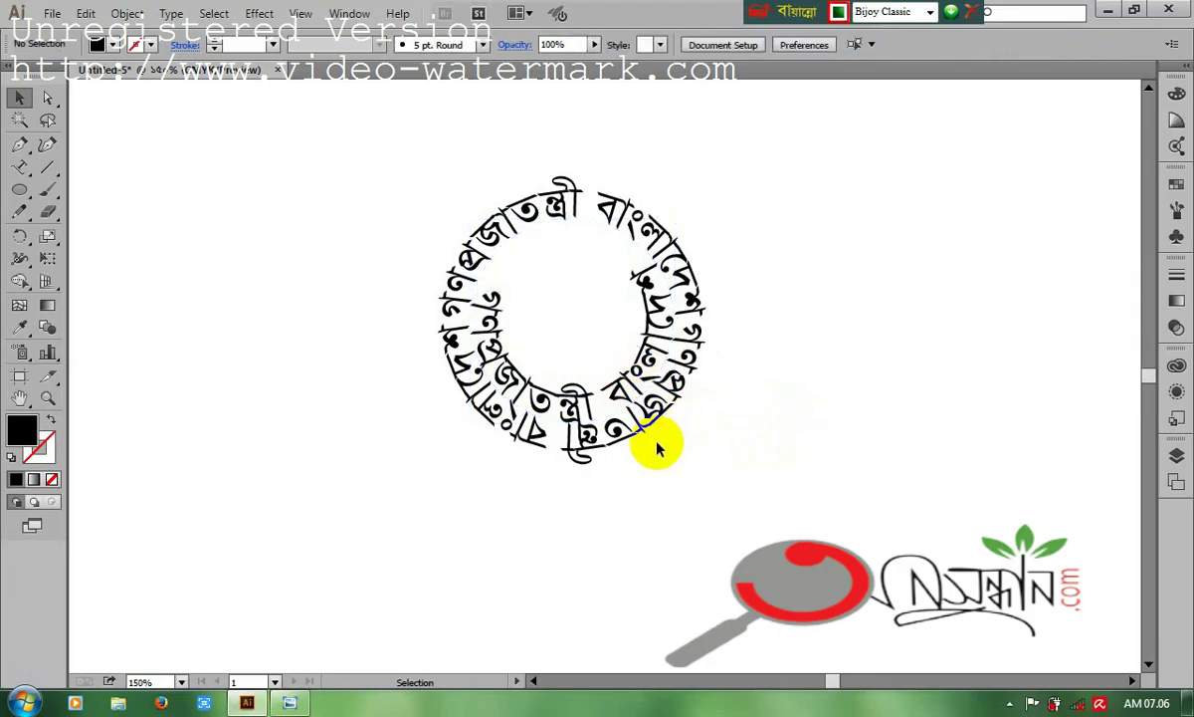
{"action": "left_click", "coordinate": [645, 430]}
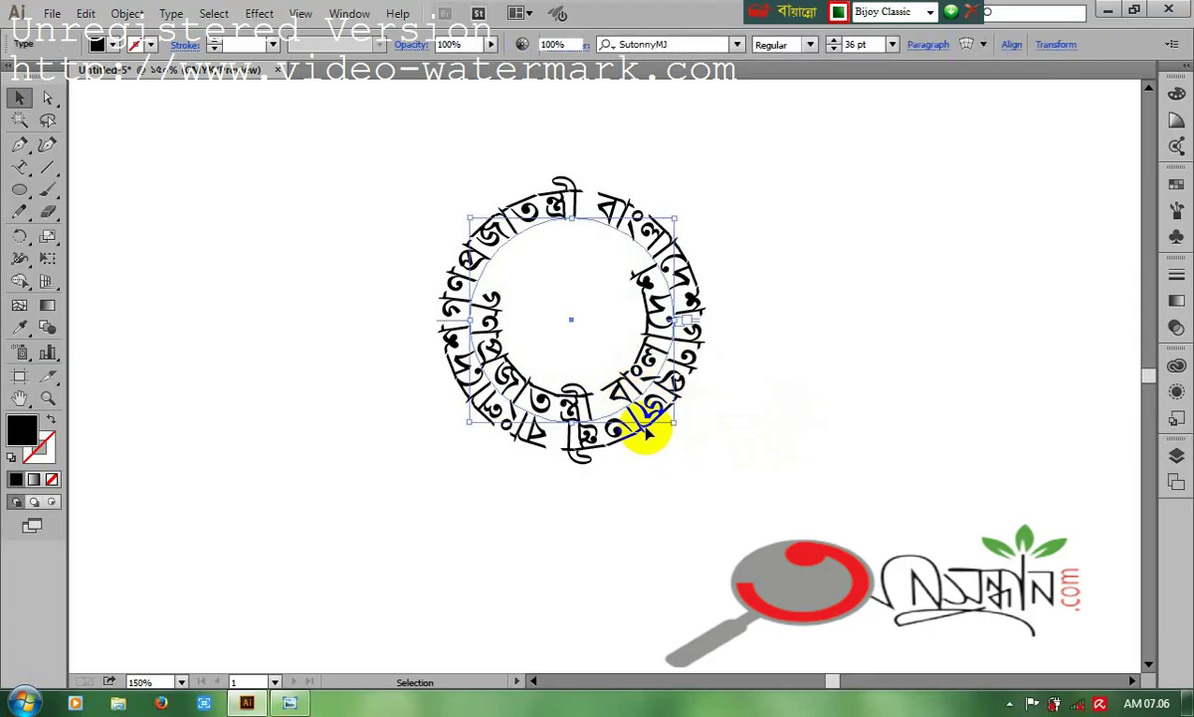
{"action": "key", "text": "Delete"}
{"action": "left_click", "coordinate": [630, 392]}
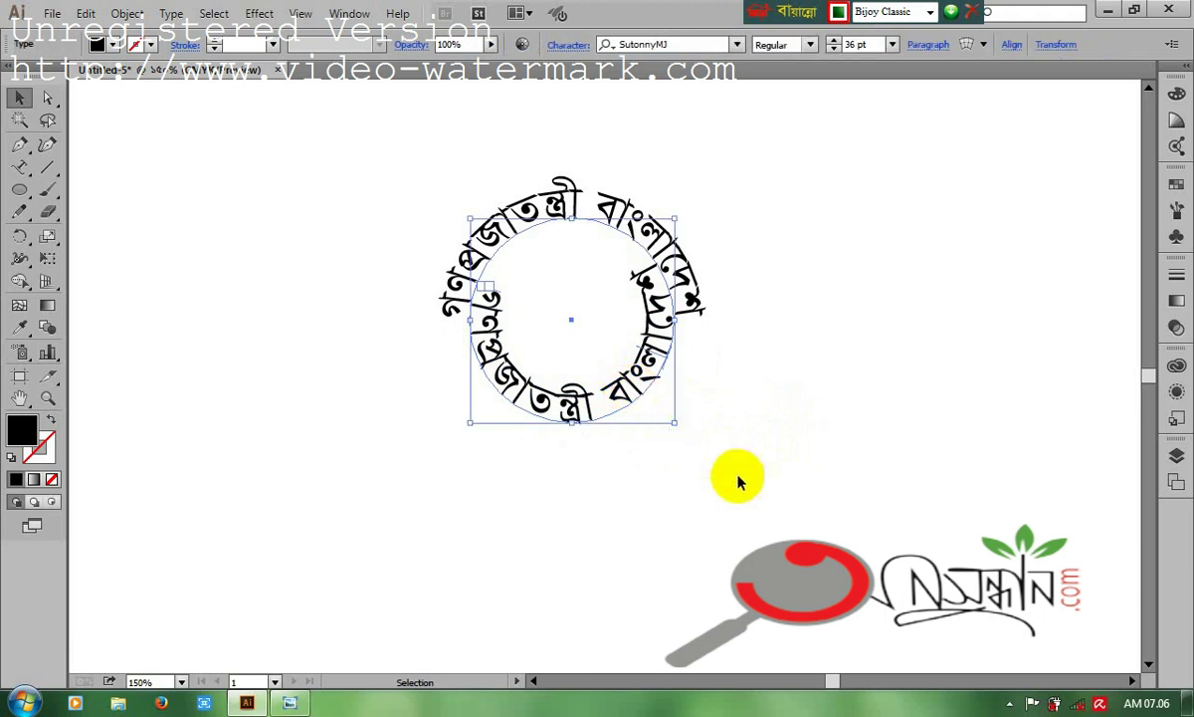
{"action": "left_click", "coordinate": [687, 448]}
{"action": "left_click", "coordinate": [612, 396]}
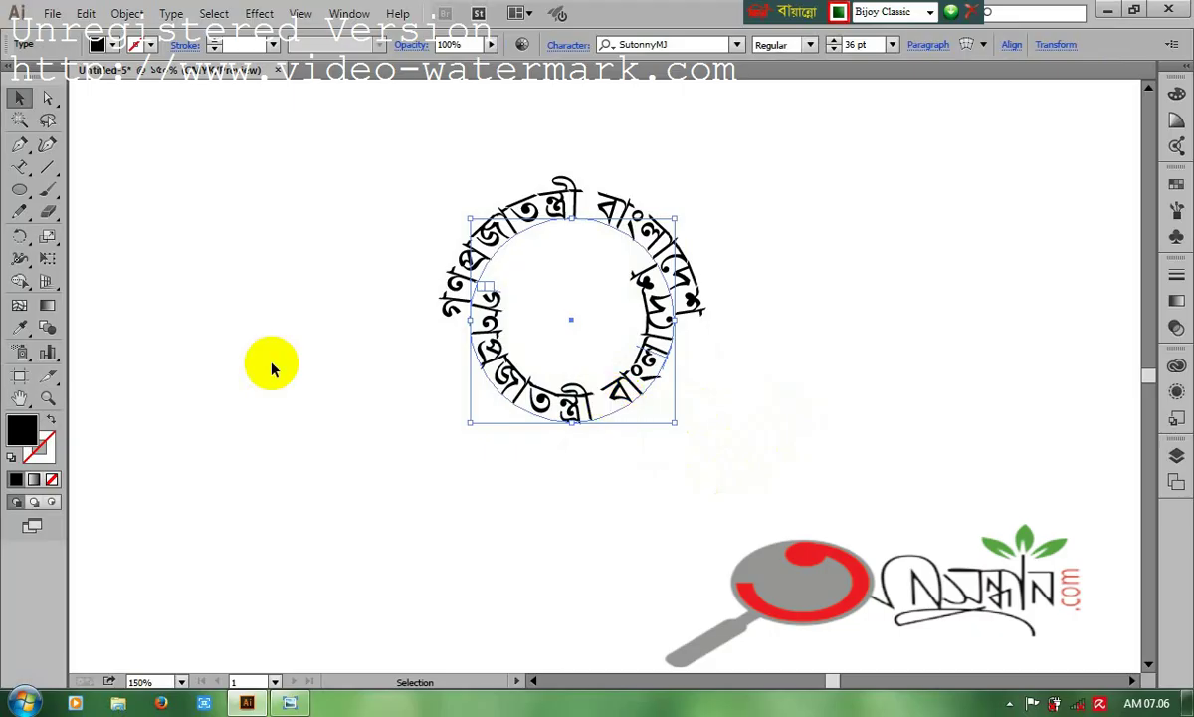
Step: Replace all of the text inside the circle's lower half with "সরকার"
{"action": "left_click", "coordinate": [23, 171]}
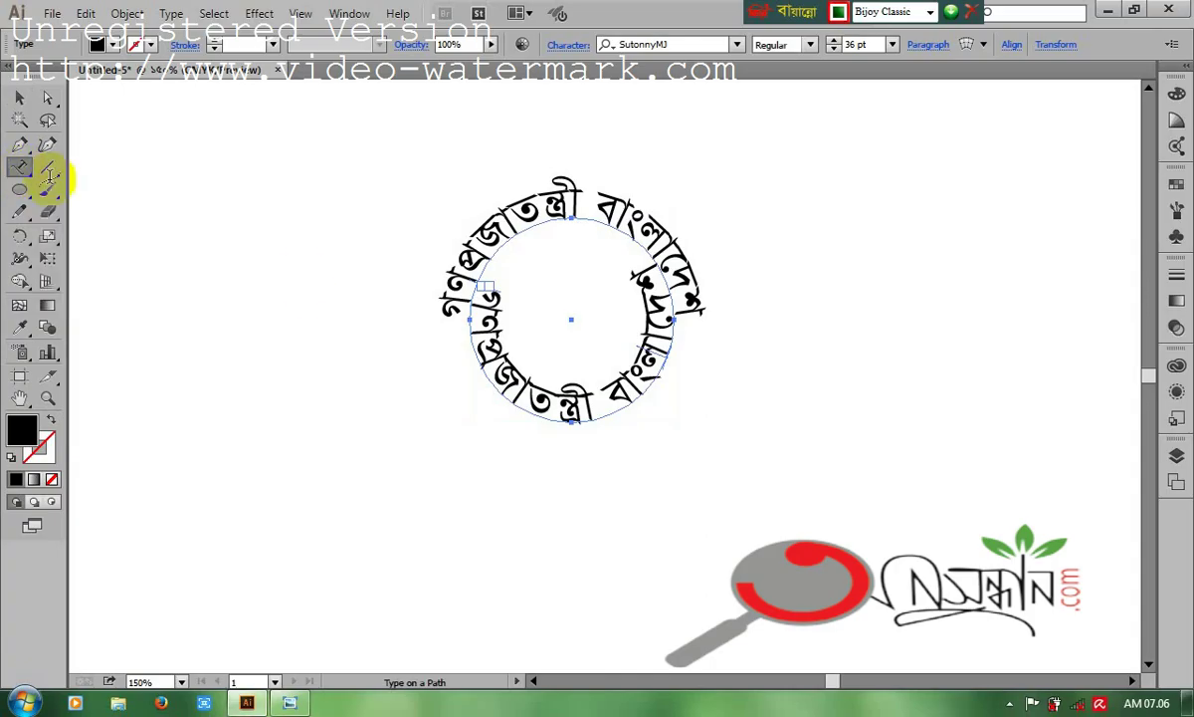
{"action": "left_click_drag", "start_coordinate": [487, 296], "coordinate": [619, 275]}
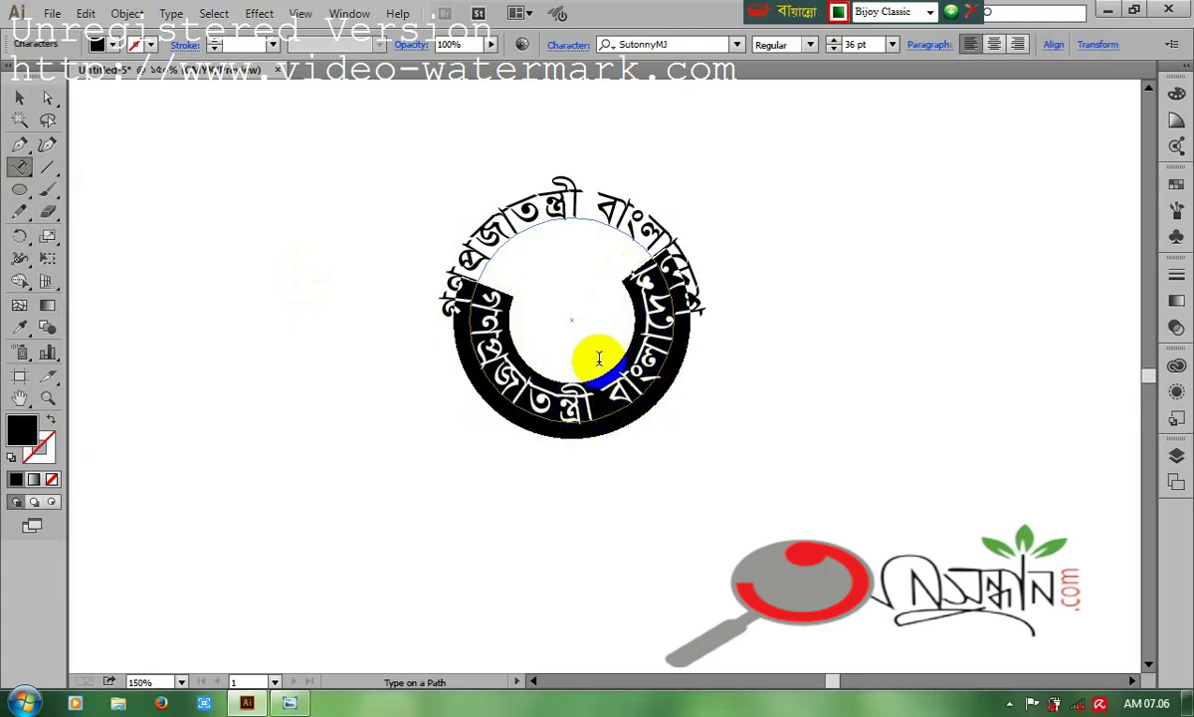
{"action": "type", "text": "সরকার"}
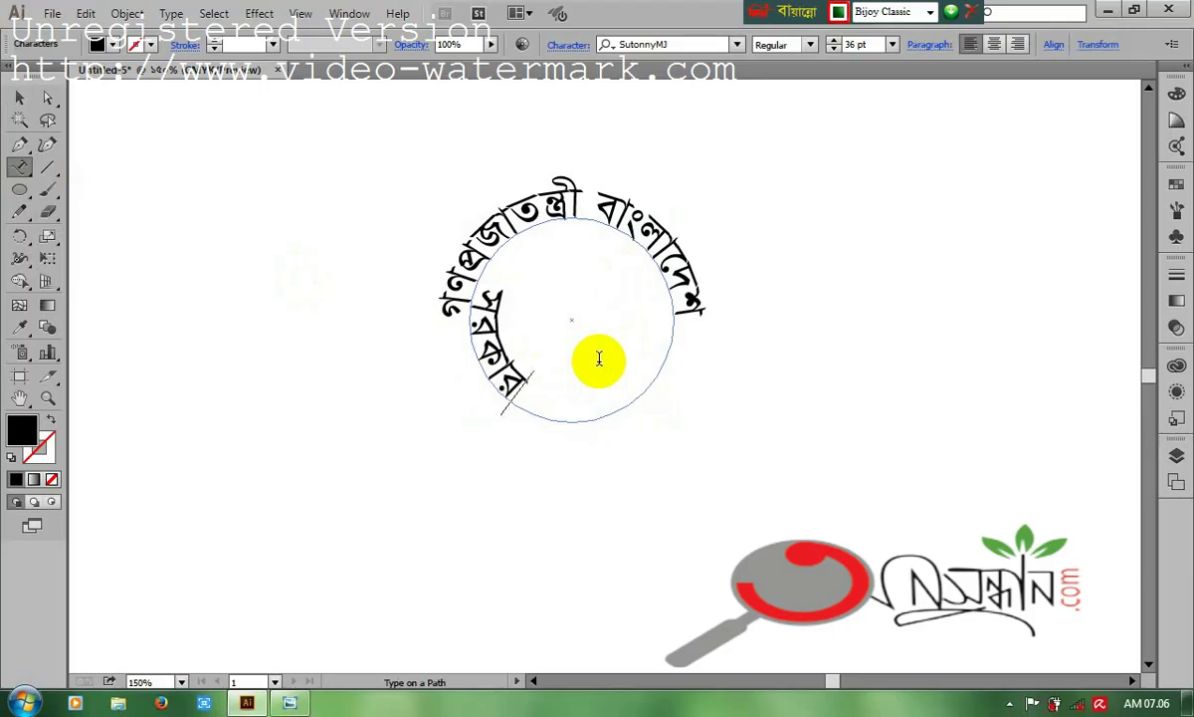
Step: Shift "সরকার" along the path to the bottom centre of the circle by adding spaces before the word, and deselect the text
{"action": "left_click_drag", "start_coordinate": [487, 302], "coordinate": [486, 294]}
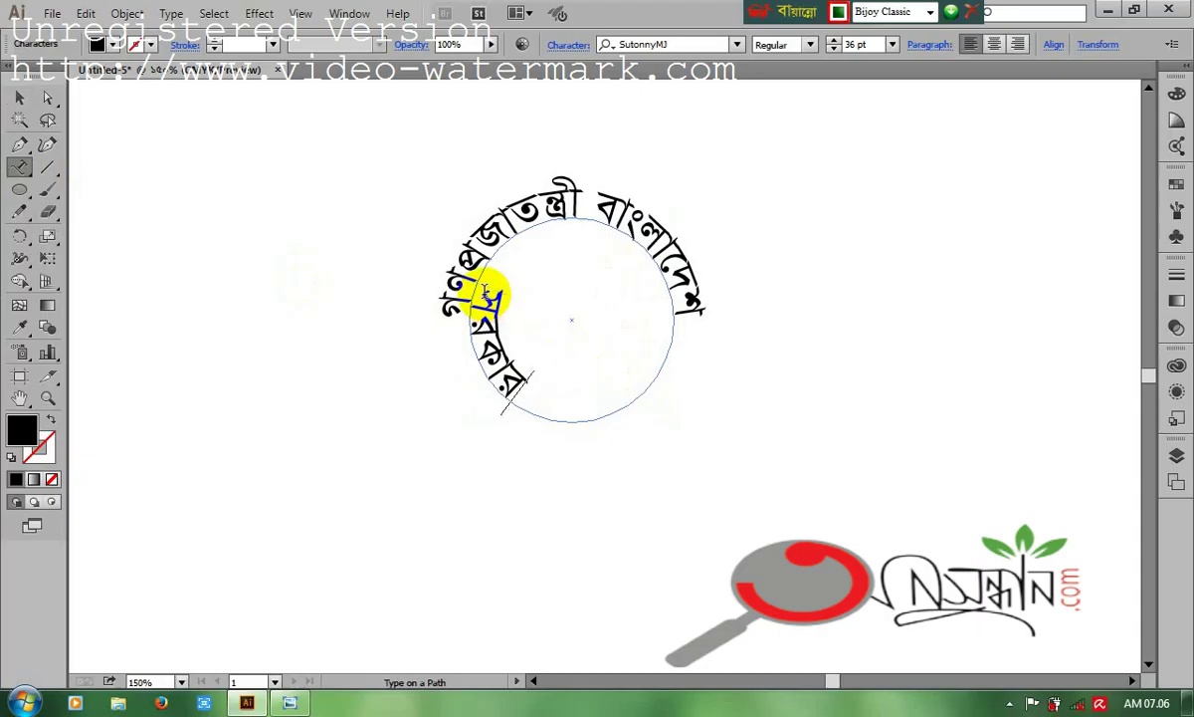
{"action": "left_click", "coordinate": [486, 299]}
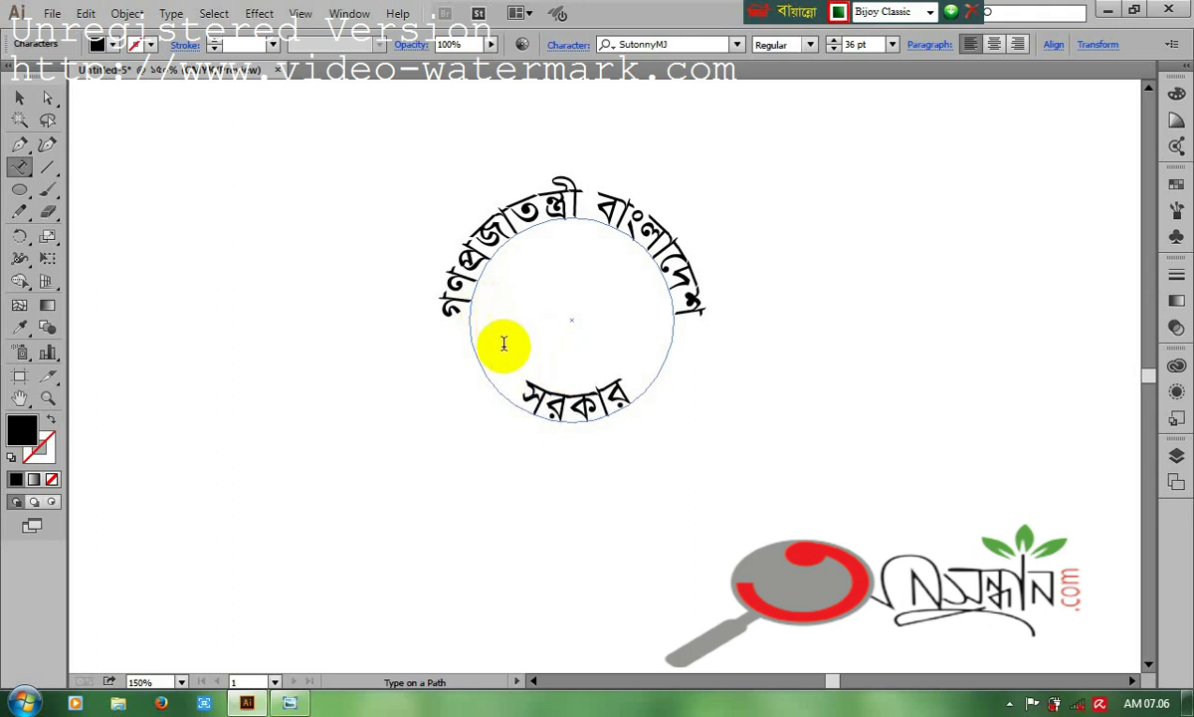
{"action": "left_click", "coordinate": [19, 97]}
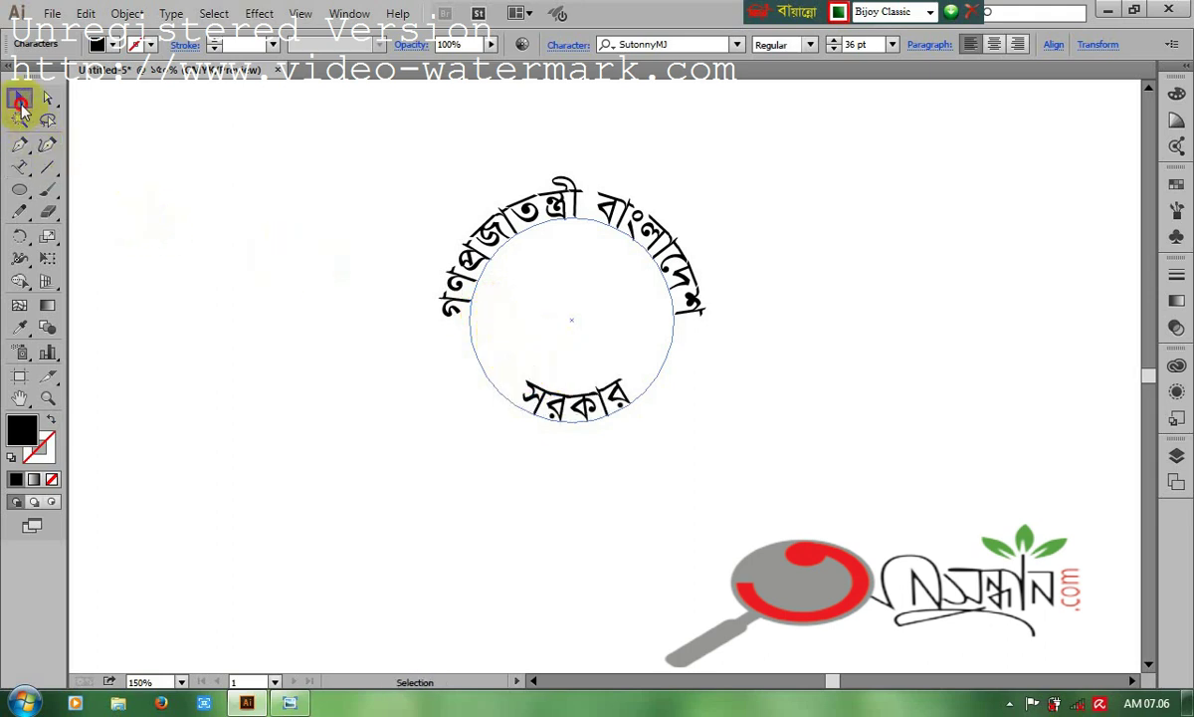
{"action": "left_click", "coordinate": [329, 336]}
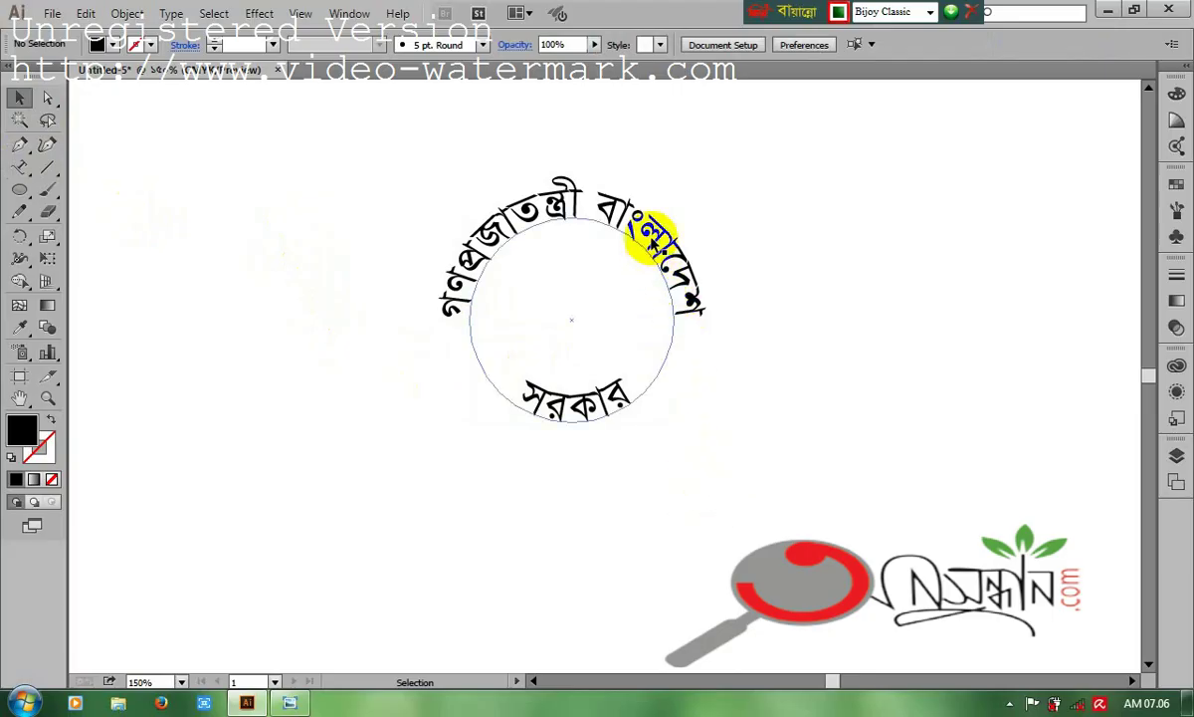
Step: Try to enlarge the "সরকার" text circle, and undo the accidental move of the text object
{"action": "left_click", "coordinate": [653, 218]}
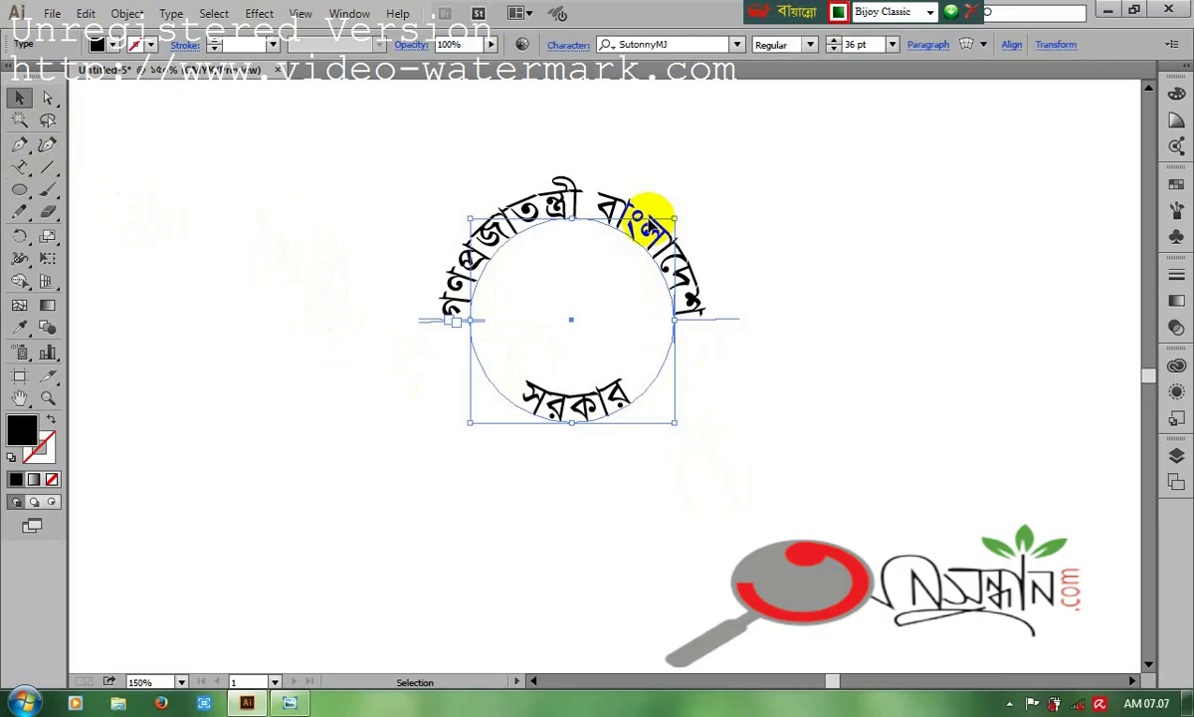
{"action": "double_click", "coordinate": [579, 398]}
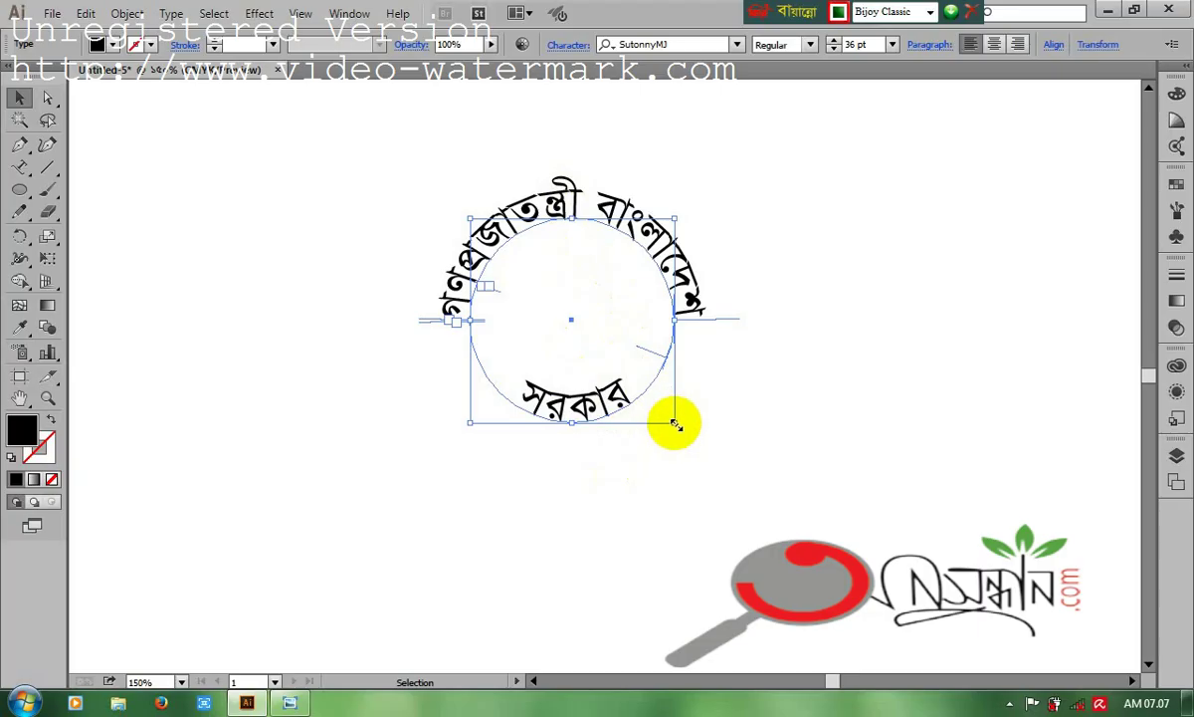
{"action": "left_click_drag", "start_coordinate": [675, 424], "coordinate": [681, 426]}
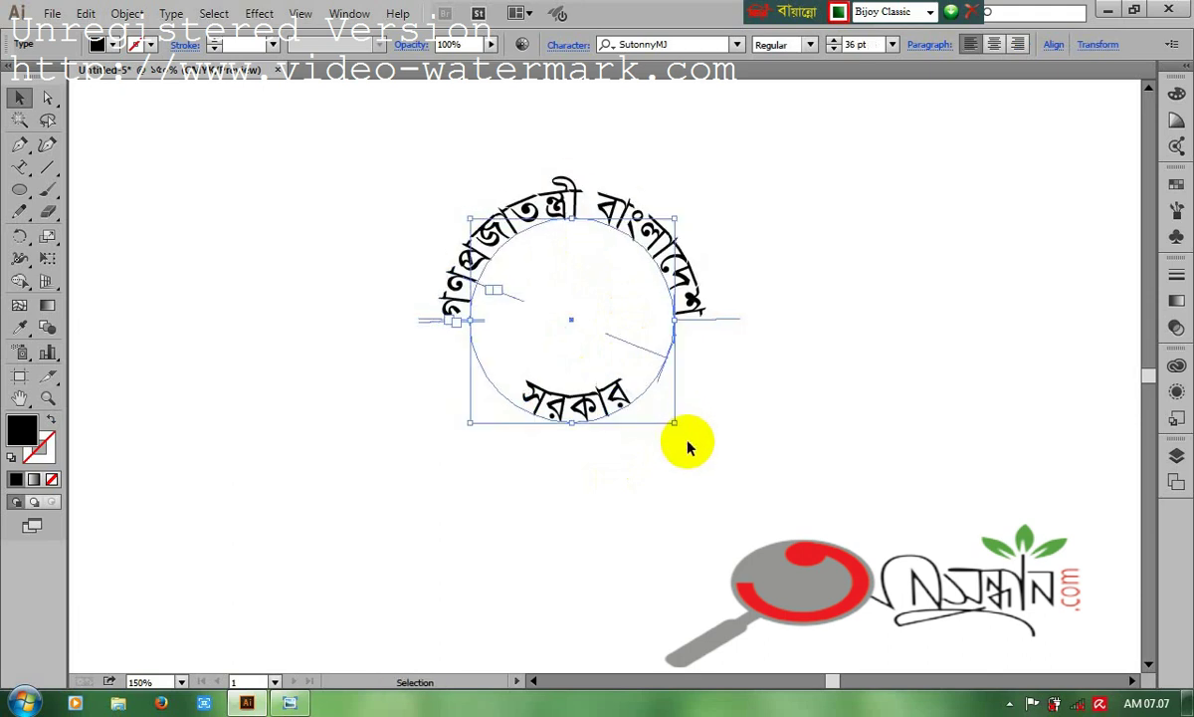
{"action": "left_click", "coordinate": [694, 452]}
{"action": "left_click", "coordinate": [591, 393]}
{"action": "left_click", "coordinate": [637, 452]}
{"action": "double_click", "coordinate": [594, 400]}
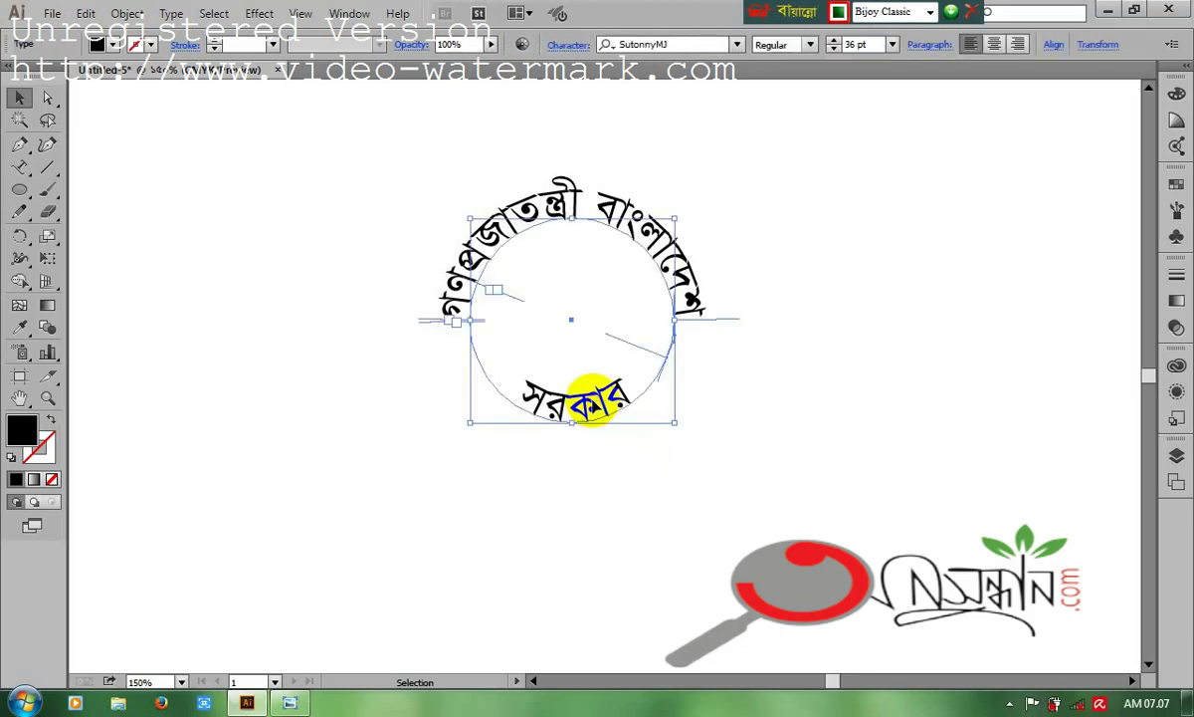
{"action": "key", "text": "Escape"}
{"action": "left_click_drag", "start_coordinate": [683, 427], "coordinate": [685, 427]}
{"action": "left_click", "coordinate": [679, 435]}
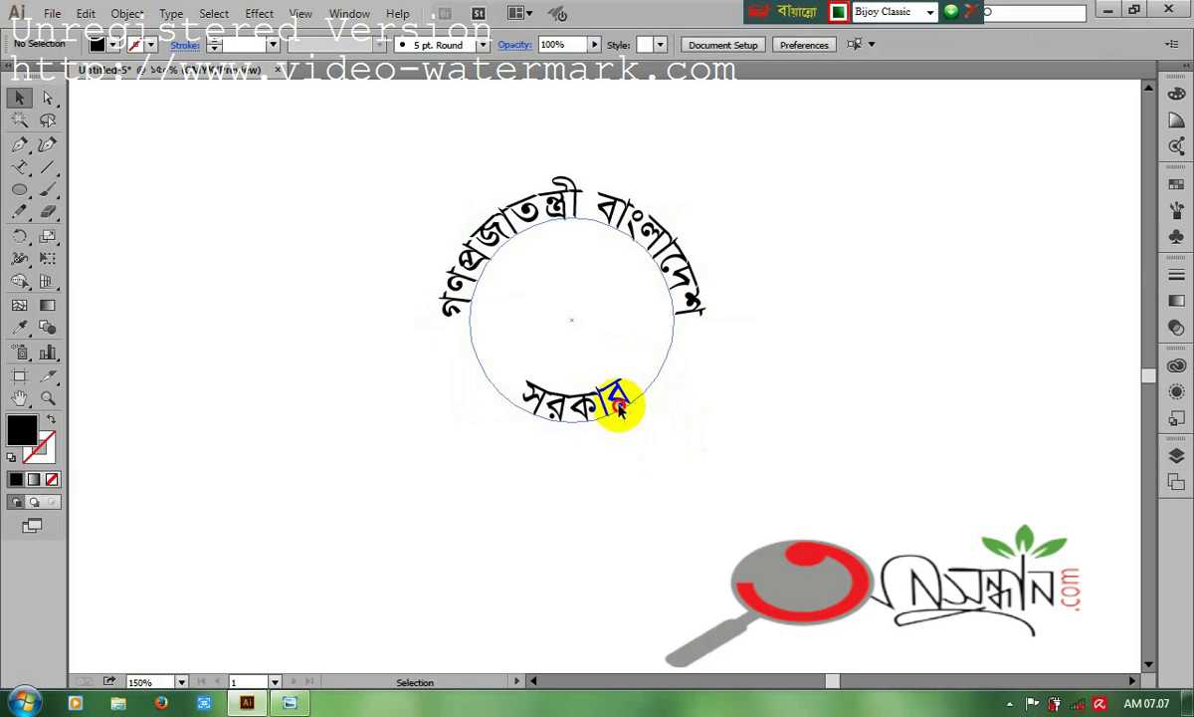
{"action": "left_click_drag", "start_coordinate": [619, 408], "coordinate": [651, 444]}
{"action": "key", "text": "ctrl+z"}
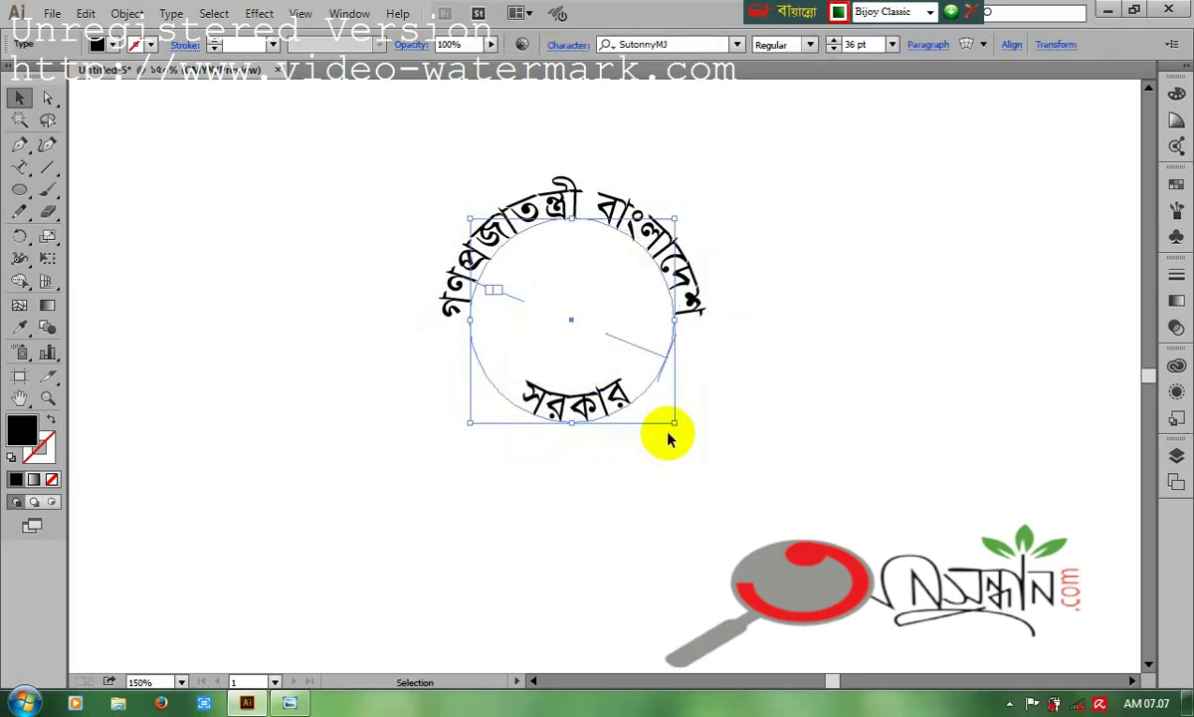
Step: Scale up the "সরকার" text object about its centre until its circle reaches the outer edge of the upper text
{"action": "left_click_drag", "start_coordinate": [674, 422], "coordinate": [688, 448]}
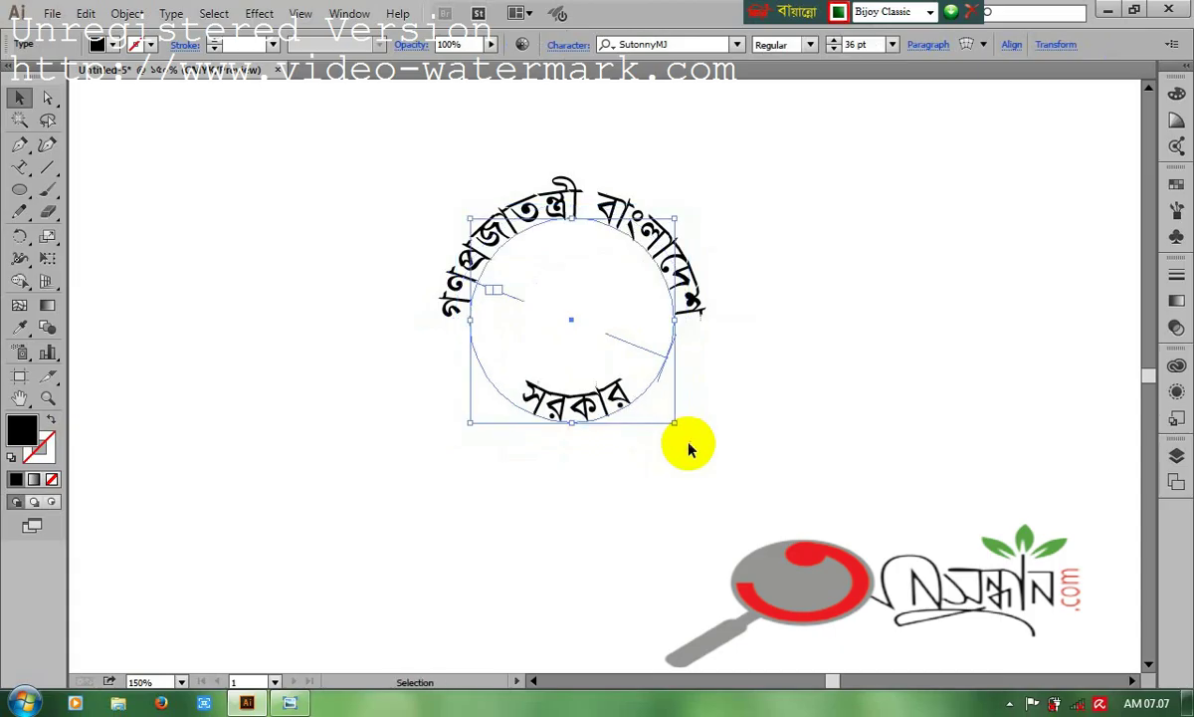
{"action": "left_click_drag", "start_coordinate": [579, 408], "coordinate": [699, 477]}
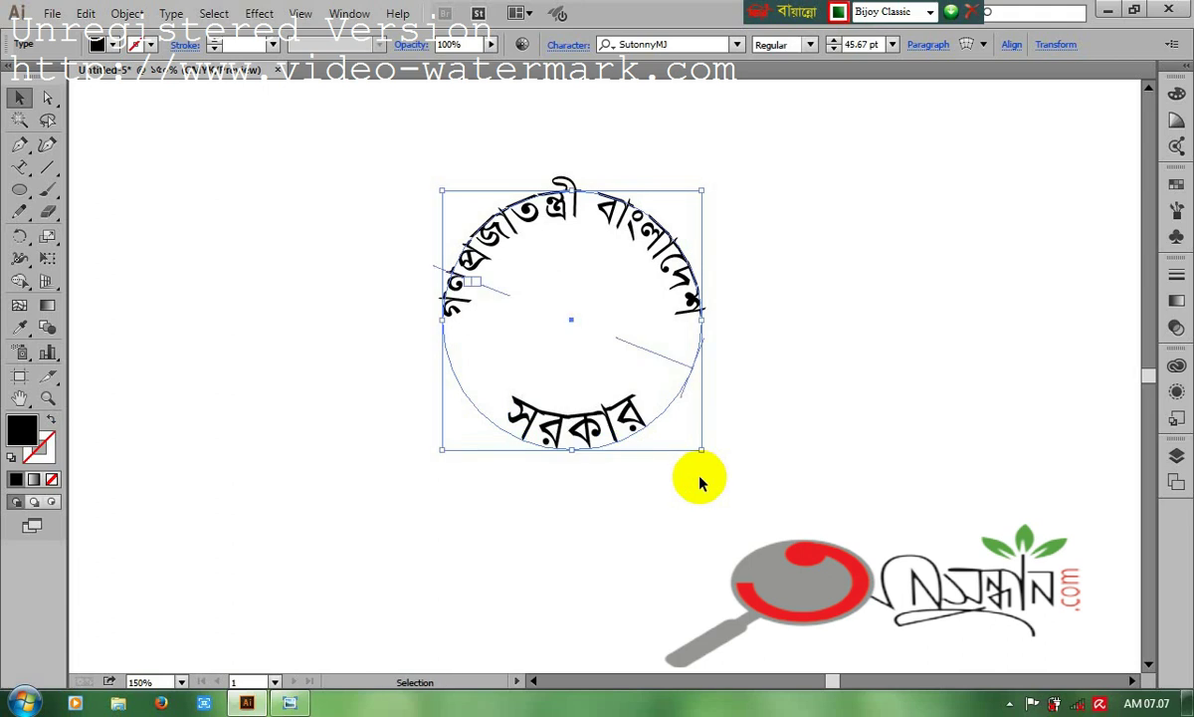
{"action": "left_click", "coordinate": [776, 441]}
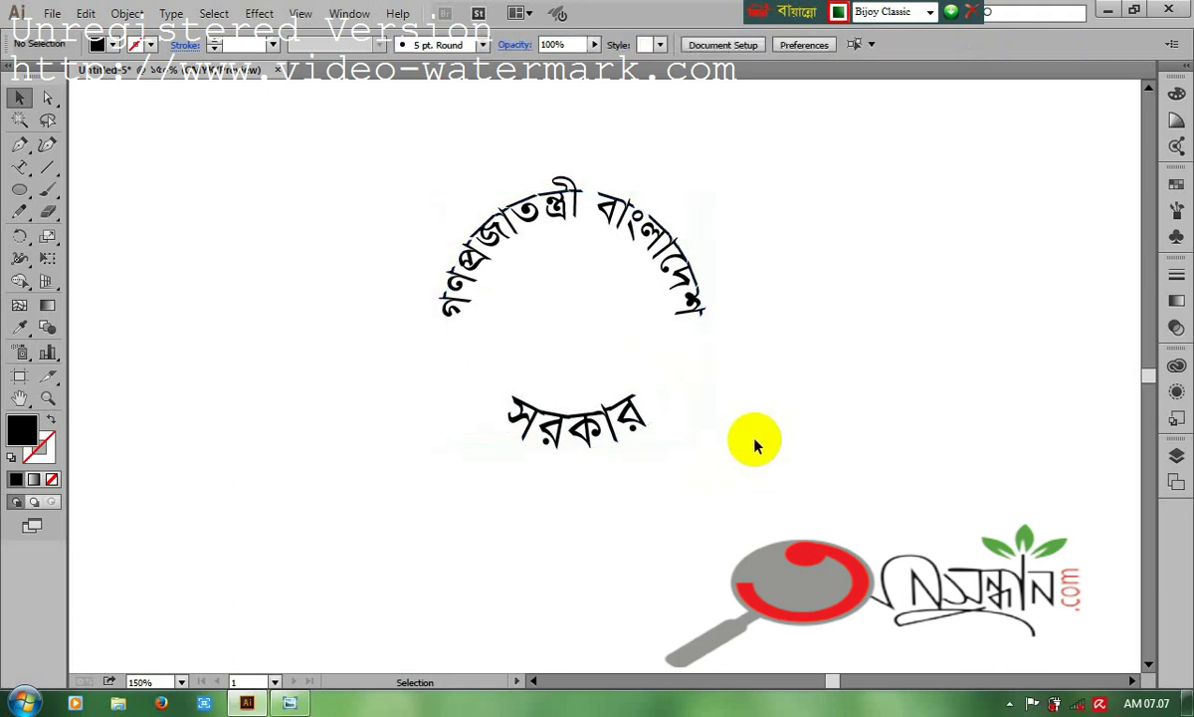
Step: Set the font size of the "সরকার" text to 36 pt
{"action": "left_click", "coordinate": [586, 435]}
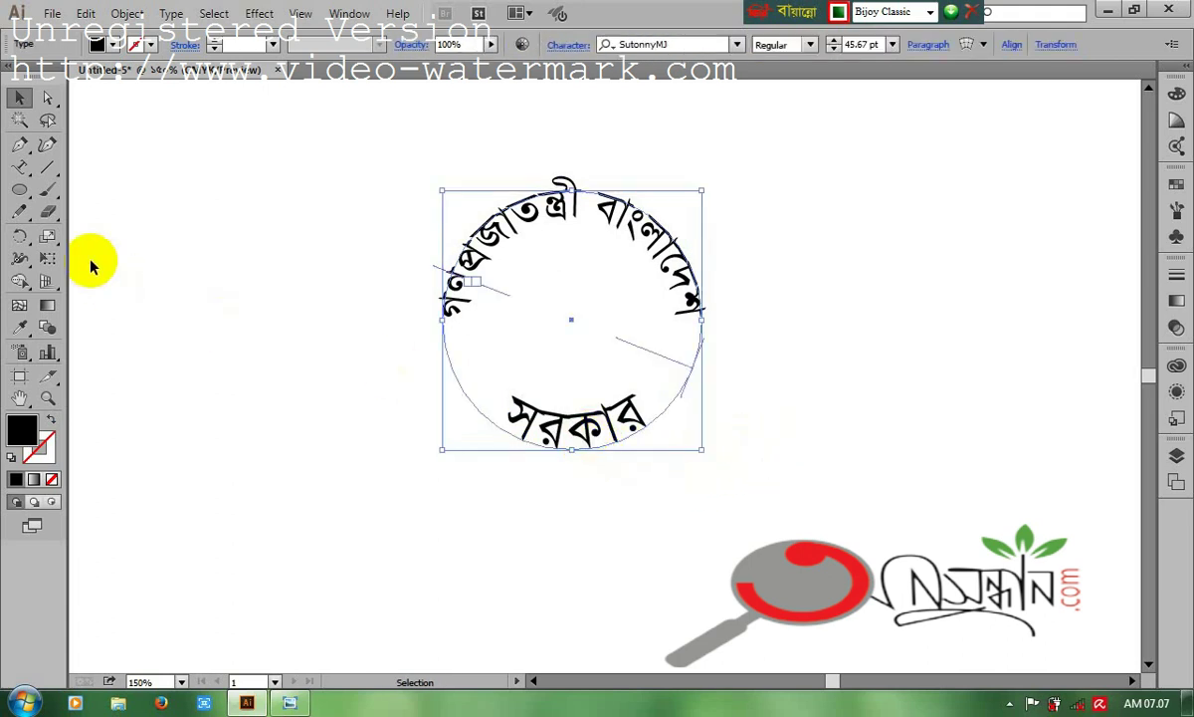
{"action": "left_click", "coordinate": [20, 169]}
{"action": "left_click_drag", "start_coordinate": [506, 408], "coordinate": [637, 414]}
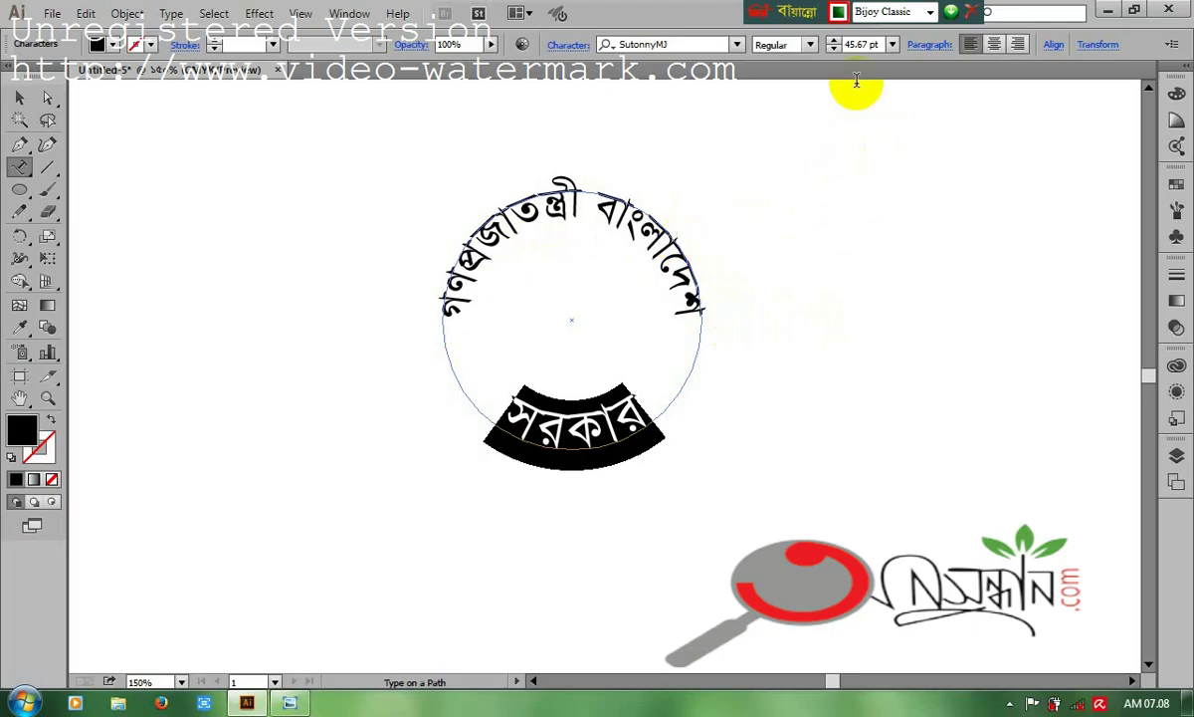
{"action": "left_click", "coordinate": [892, 45]}
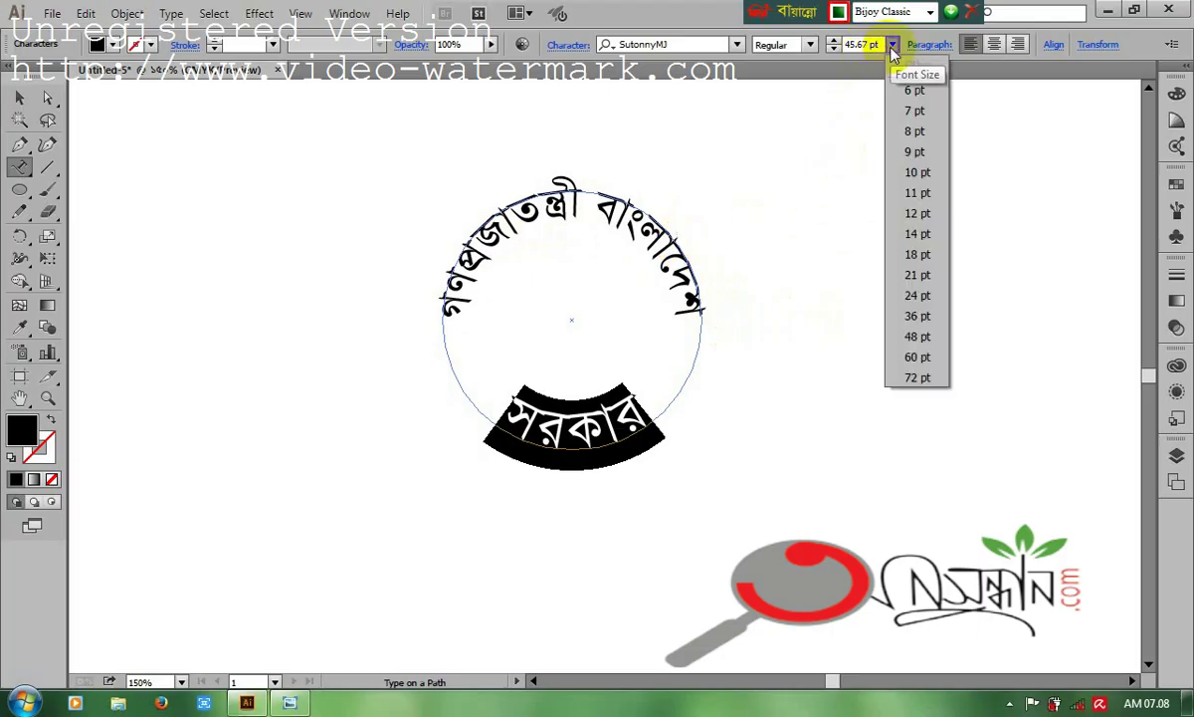
{"action": "left_click", "coordinate": [915, 317]}
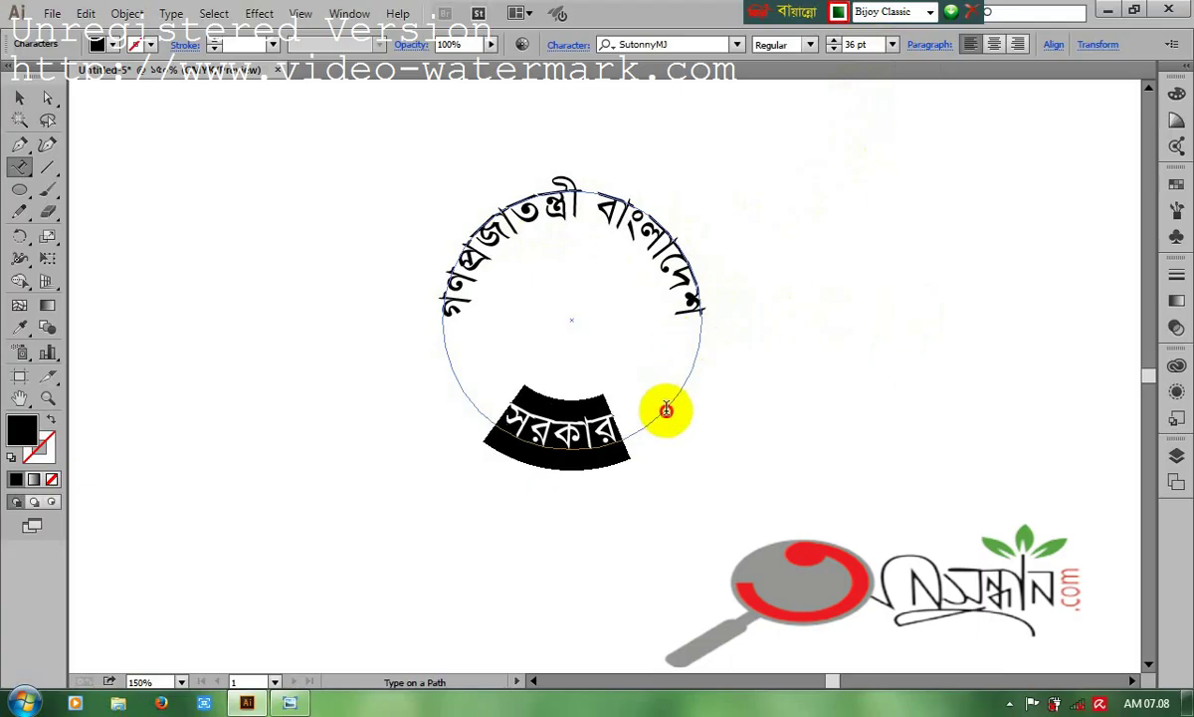
Step: Try to recentre the smaller "সরকার" by adding a space before the word, and remove the space
{"action": "left_click", "coordinate": [499, 432]}
{"action": "left_click_drag", "start_coordinate": [498, 432], "coordinate": [504, 419]}
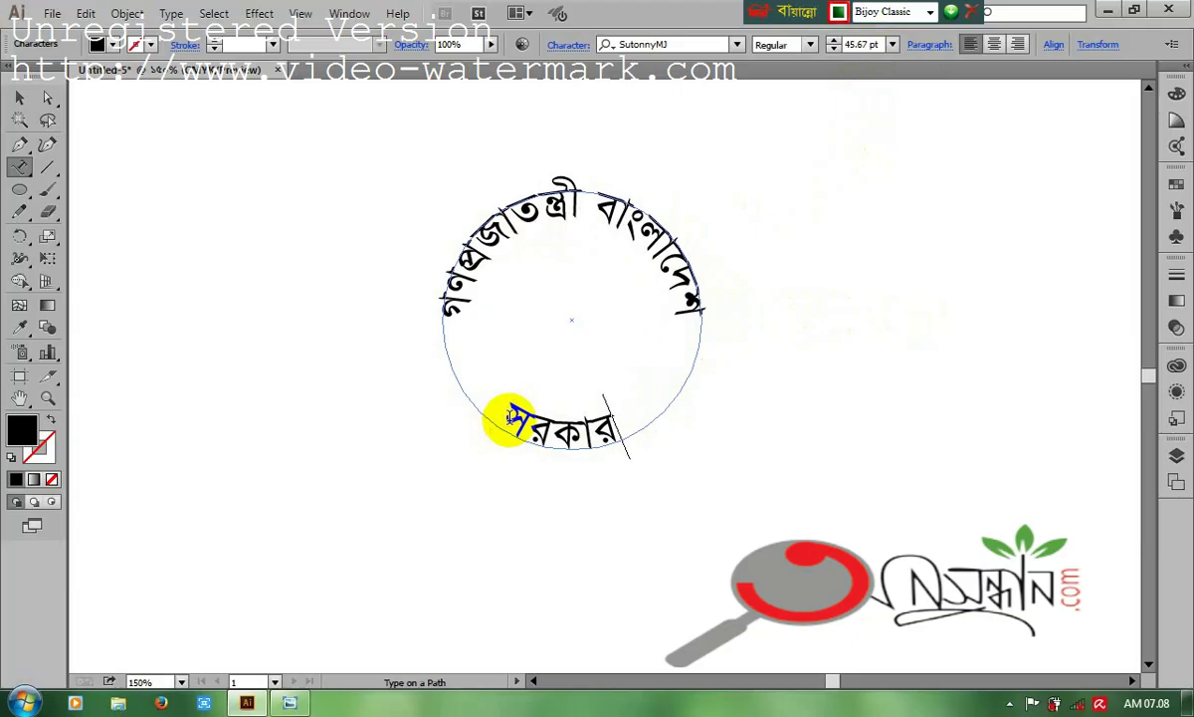
{"action": "left_click", "coordinate": [510, 417]}
{"action": "left_click", "coordinate": [517, 420]}
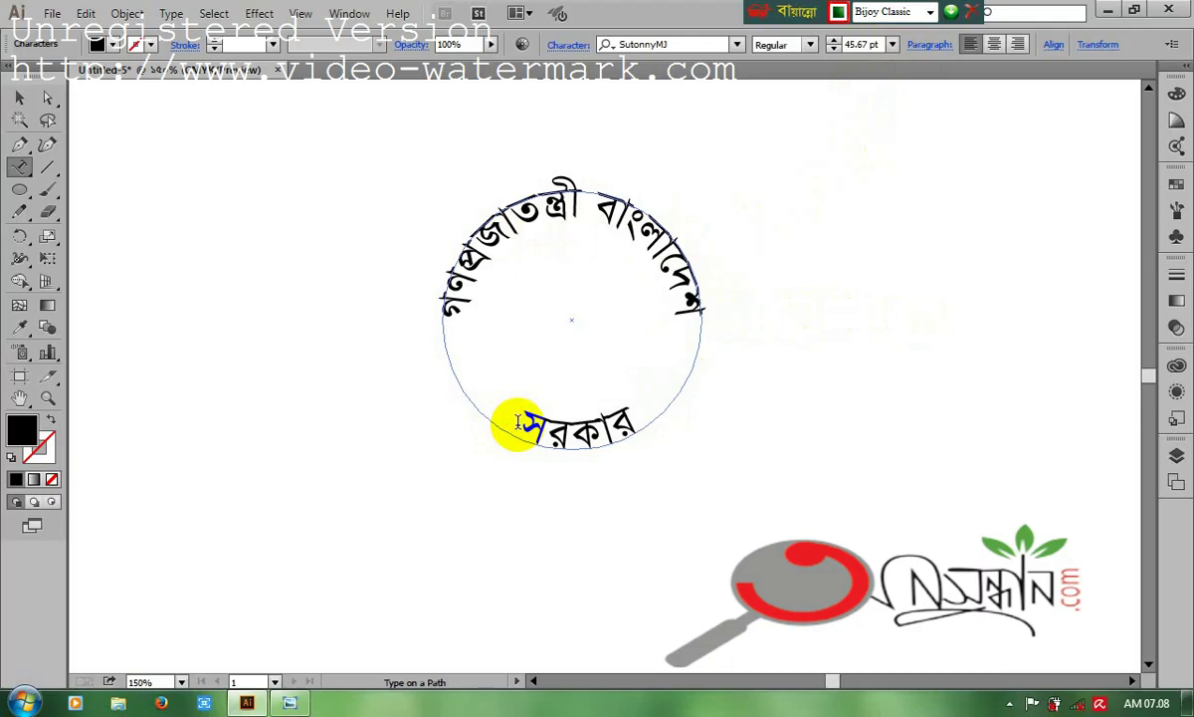
{"action": "key", "text": "BackSpace"}
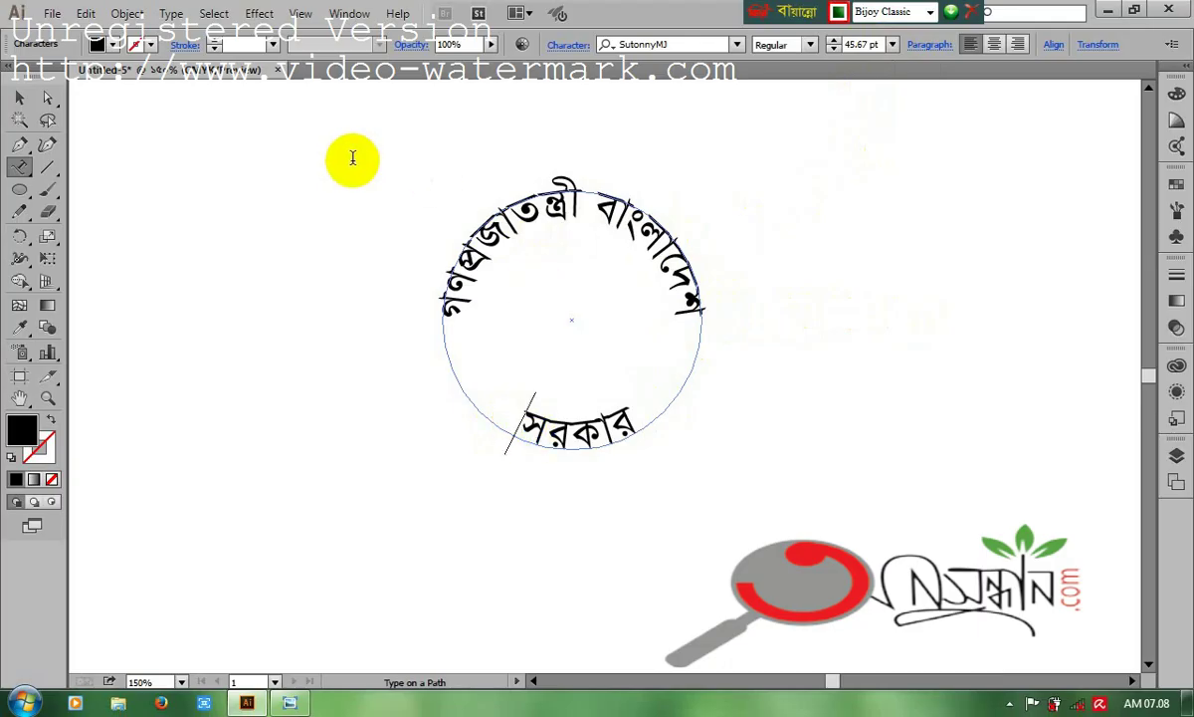
Step: Rotate the "সরকার" text circle slightly counterclockwise to centre the word at the bottom, and deselect it
{"action": "left_click", "coordinate": [19, 97]}
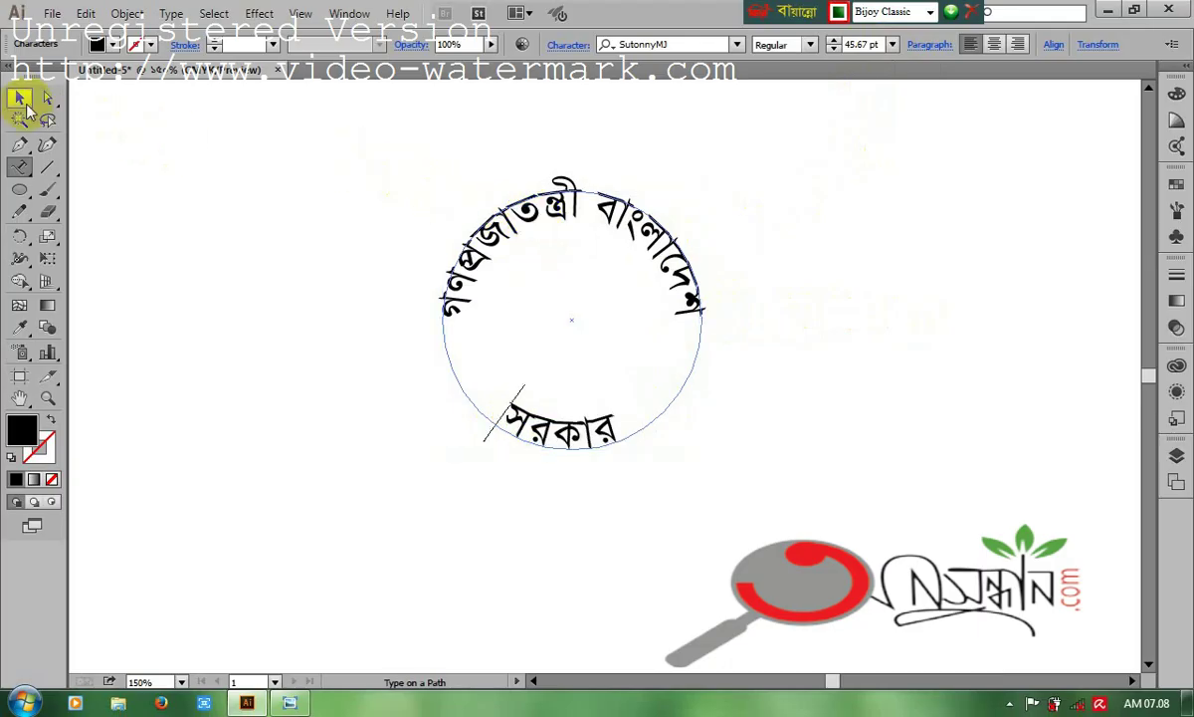
{"action": "left_click_drag", "start_coordinate": [706, 185], "coordinate": [702, 181]}
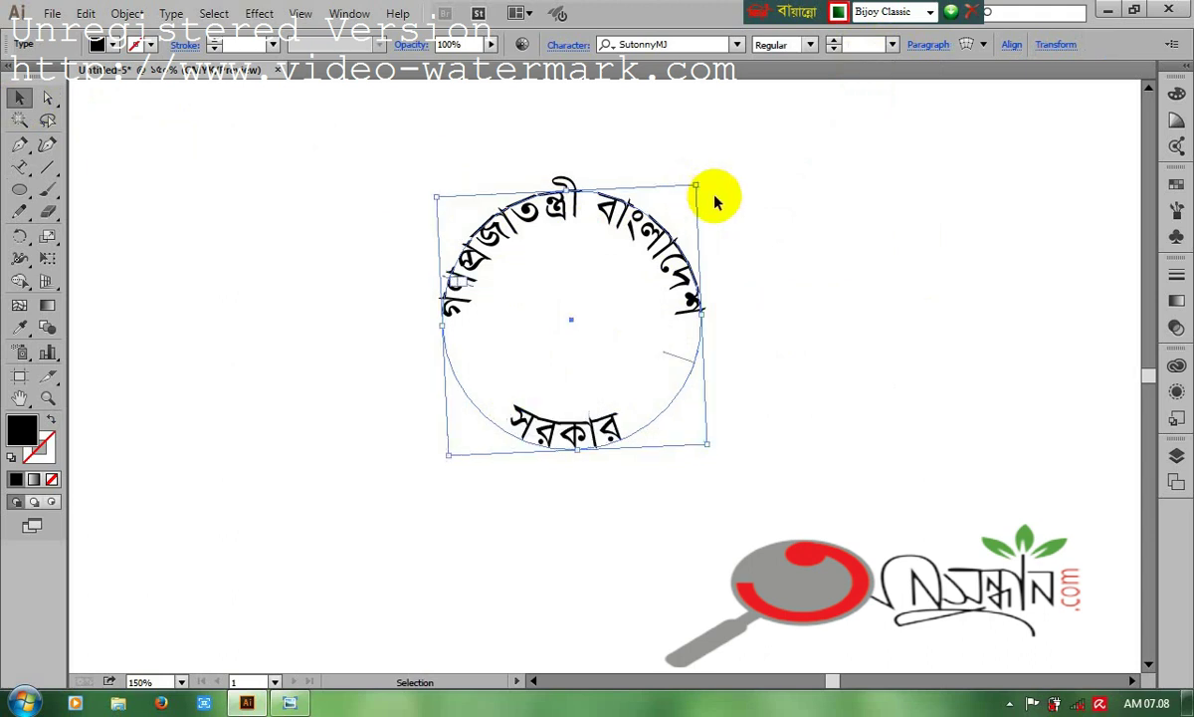
{"action": "left_click", "coordinate": [773, 264]}
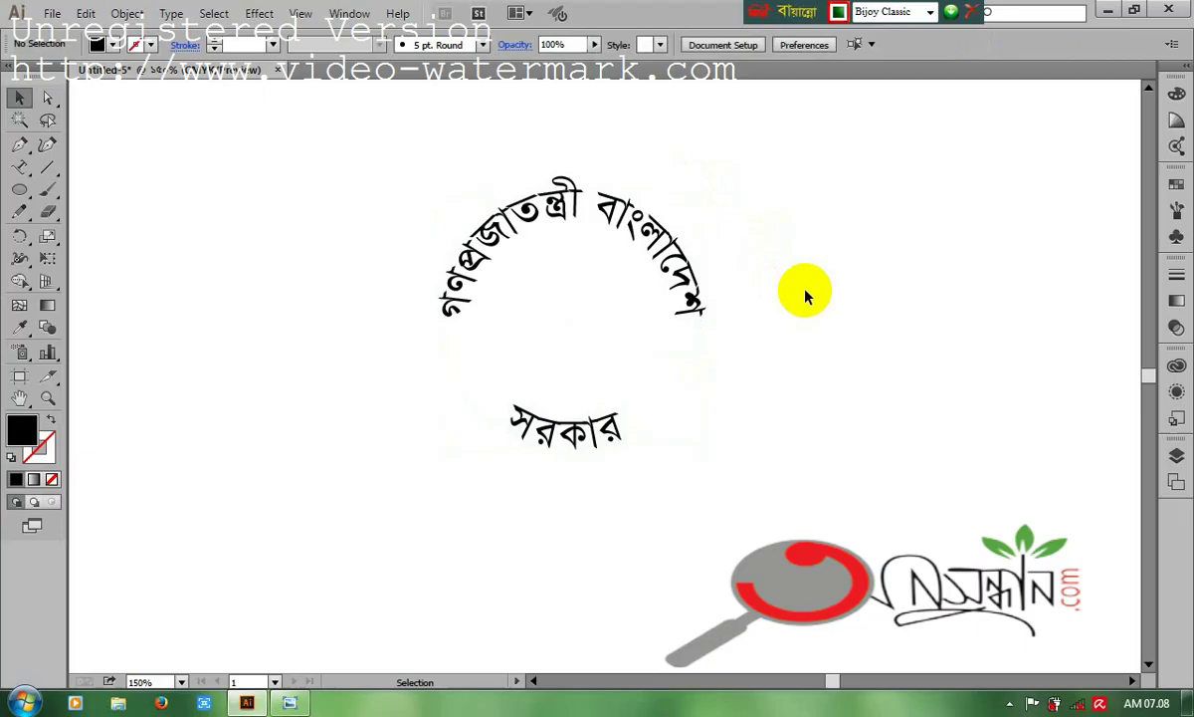
Step: Select both curved texts and fill them with dark green, then deselect them
{"action": "left_click", "coordinate": [616, 422]}
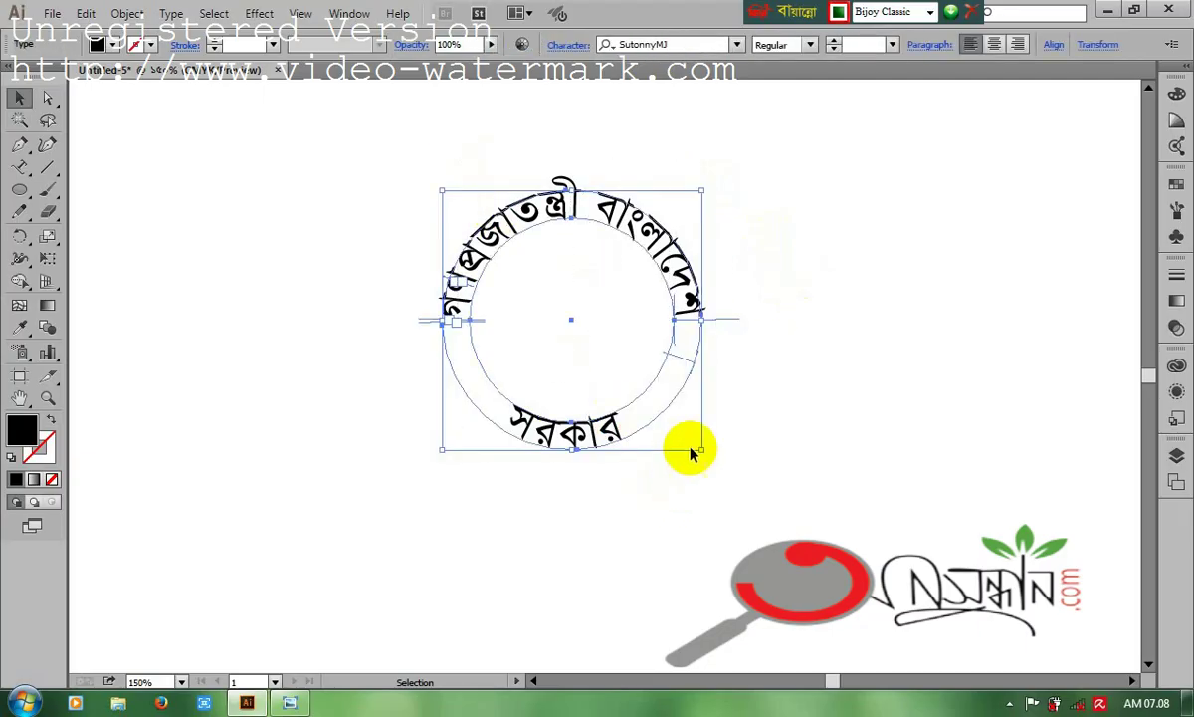
{"action": "left_click", "coordinate": [1178, 189]}
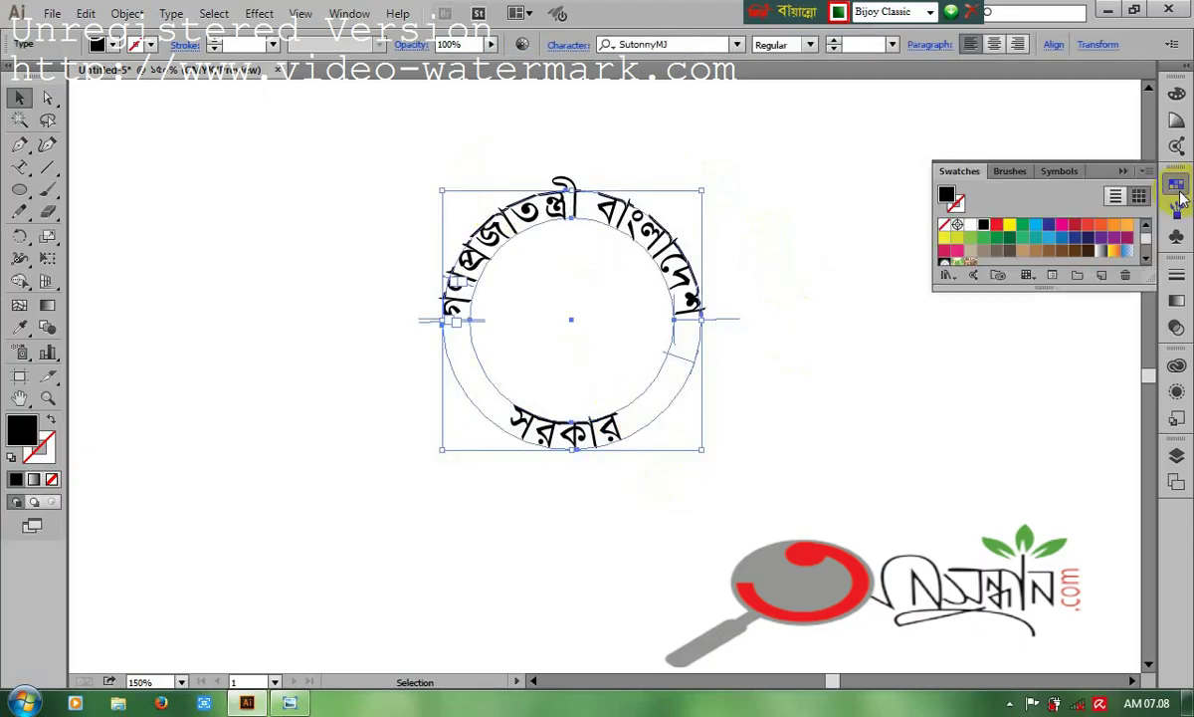
{"action": "left_click", "coordinate": [998, 242]}
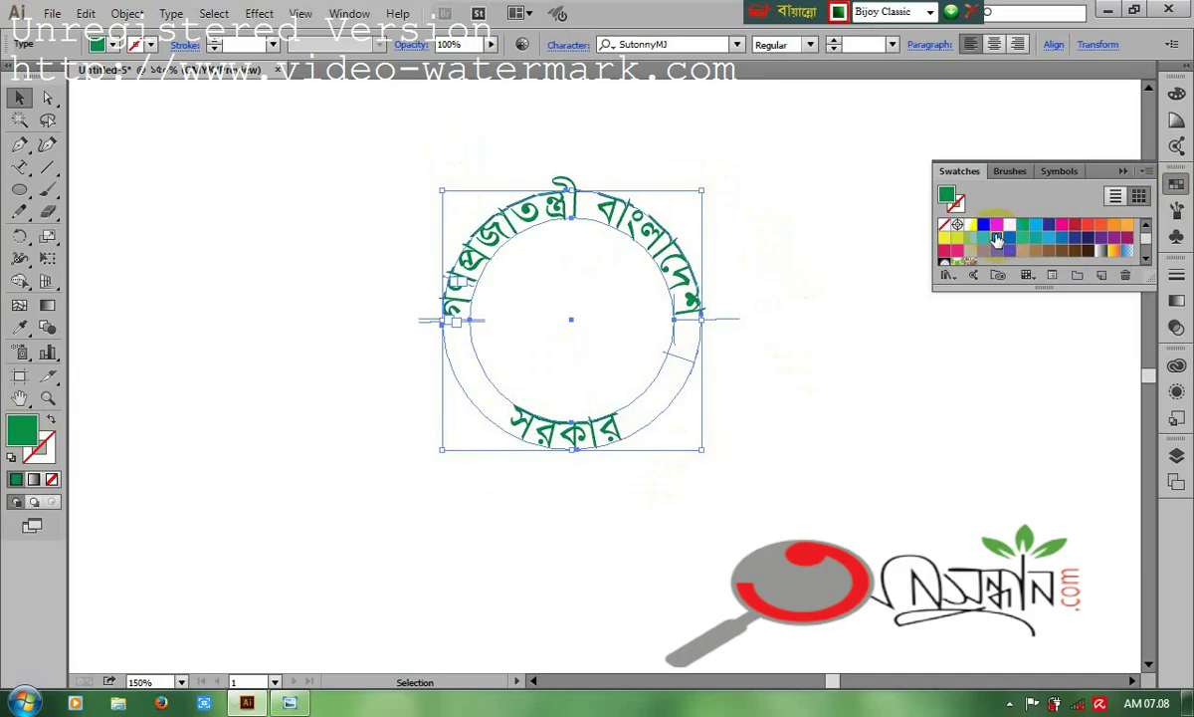
{"action": "left_click", "coordinate": [893, 349]}
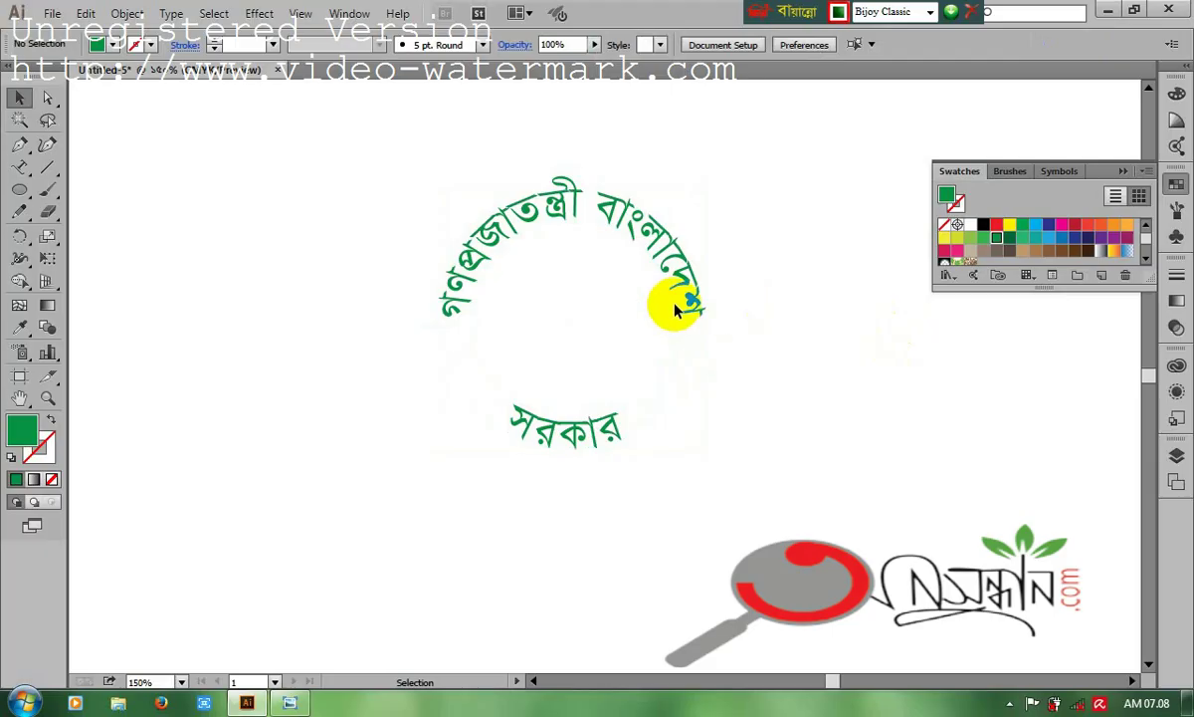
Step: Draw a circle from the shared centre that fits inside the curved texts, fill it with red, and deselect it
{"action": "left_click", "coordinate": [21, 191]}
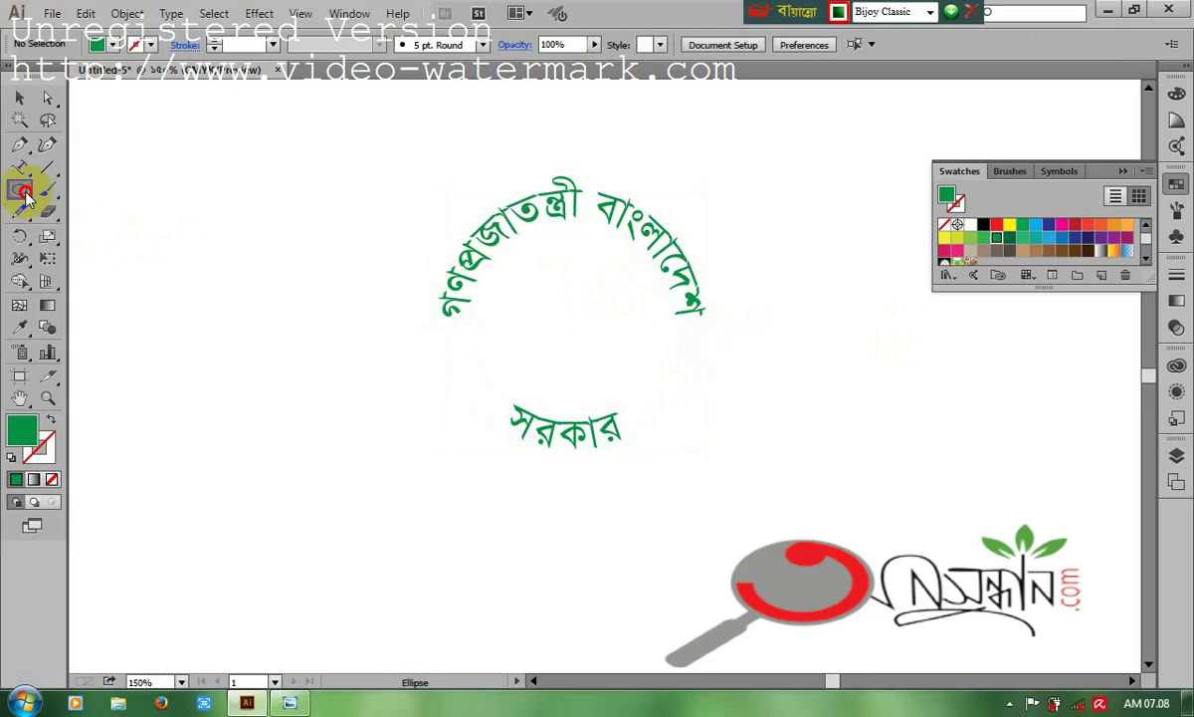
{"action": "left_click_drag", "start_coordinate": [25, 197], "coordinate": [88, 239]}
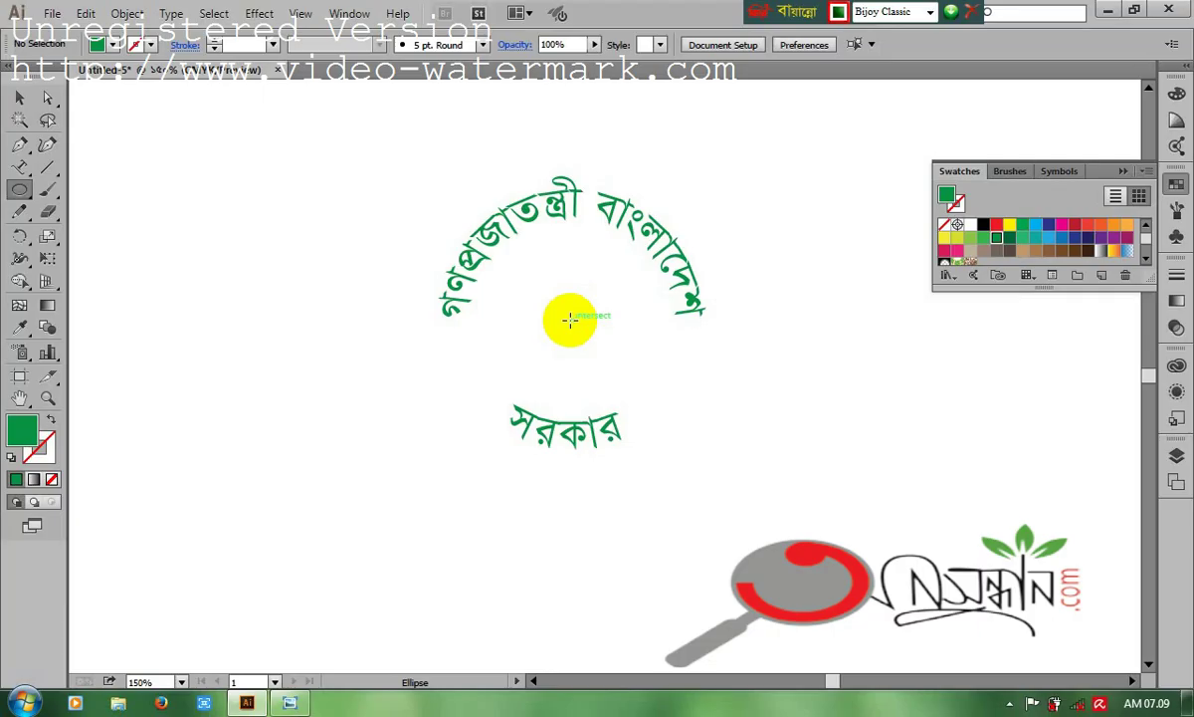
{"action": "left_click", "coordinate": [569, 318]}
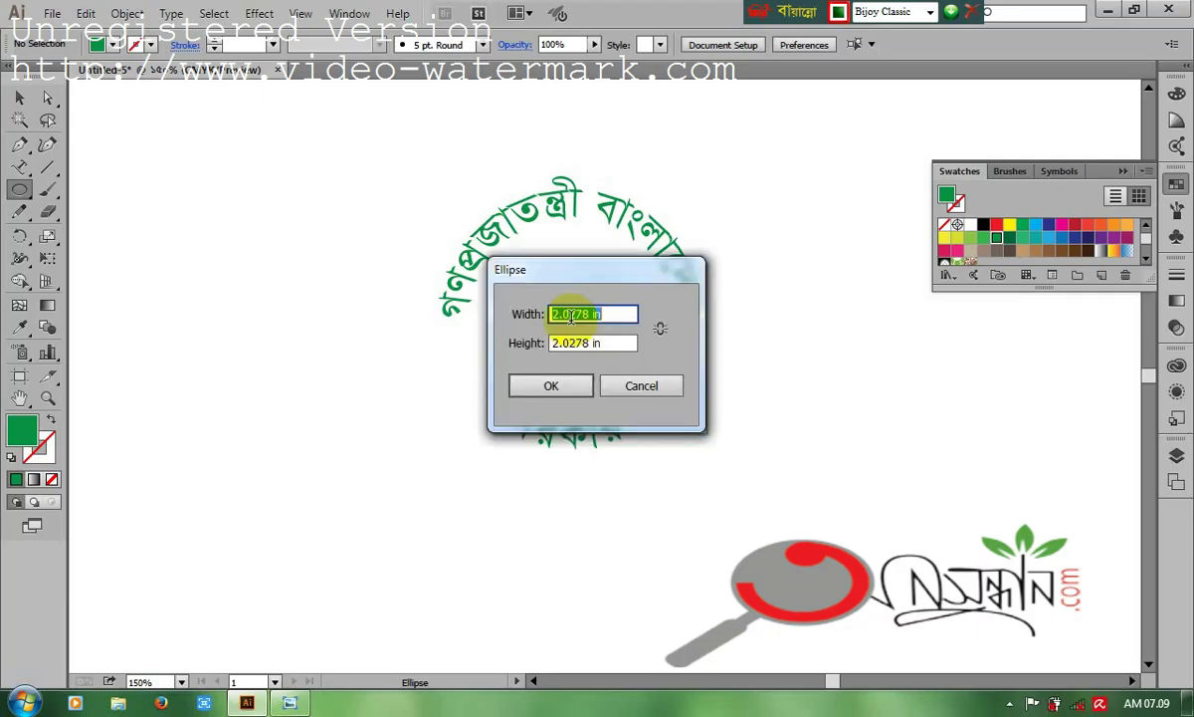
{"action": "left_click", "coordinate": [629, 384]}
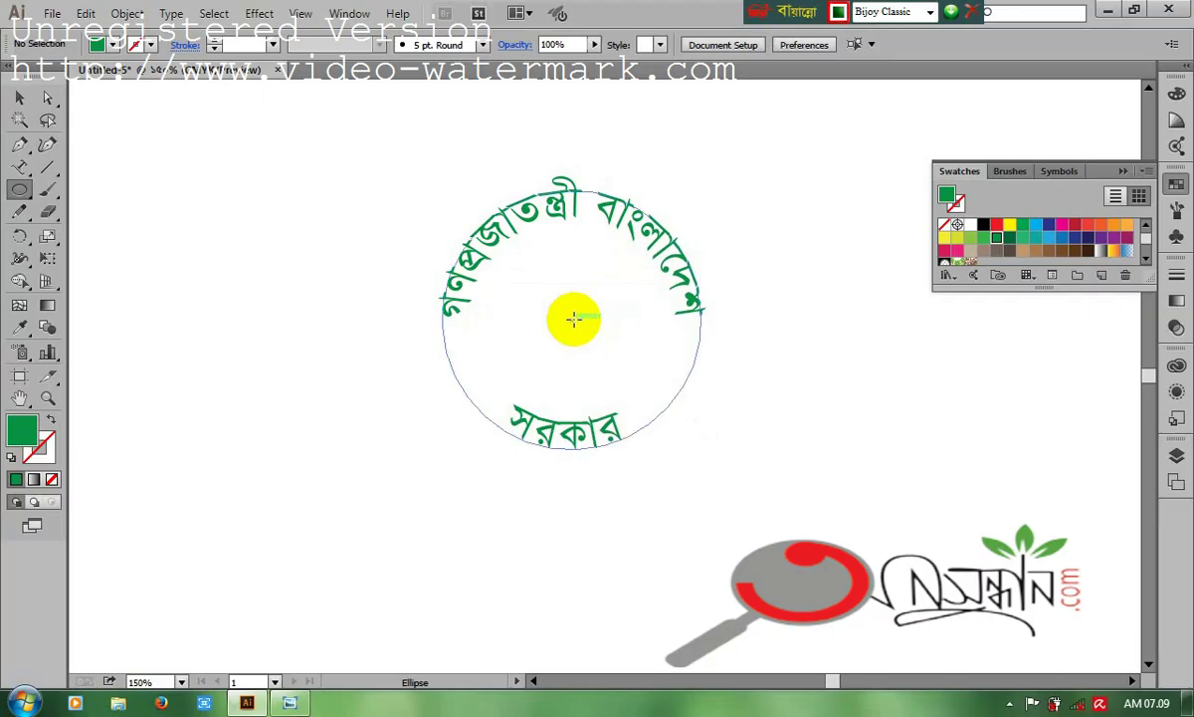
{"action": "left_click_drag", "start_coordinate": [573, 318], "coordinate": [650, 415]}
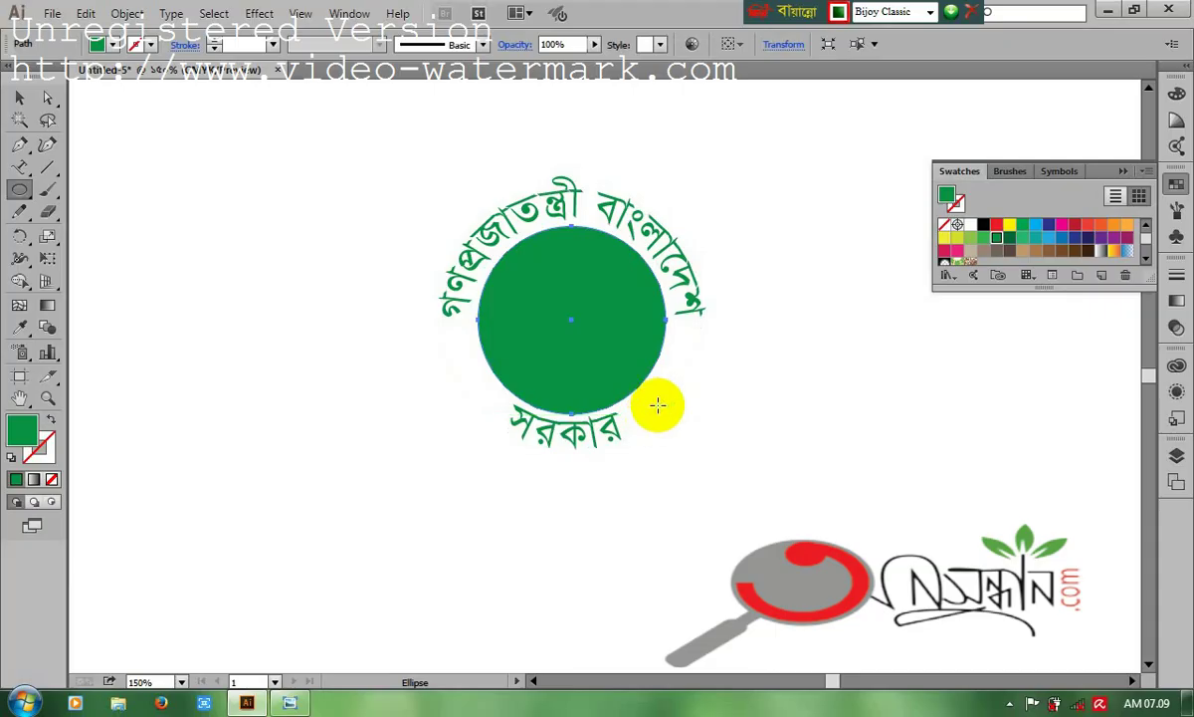
{"action": "left_click", "coordinate": [997, 224]}
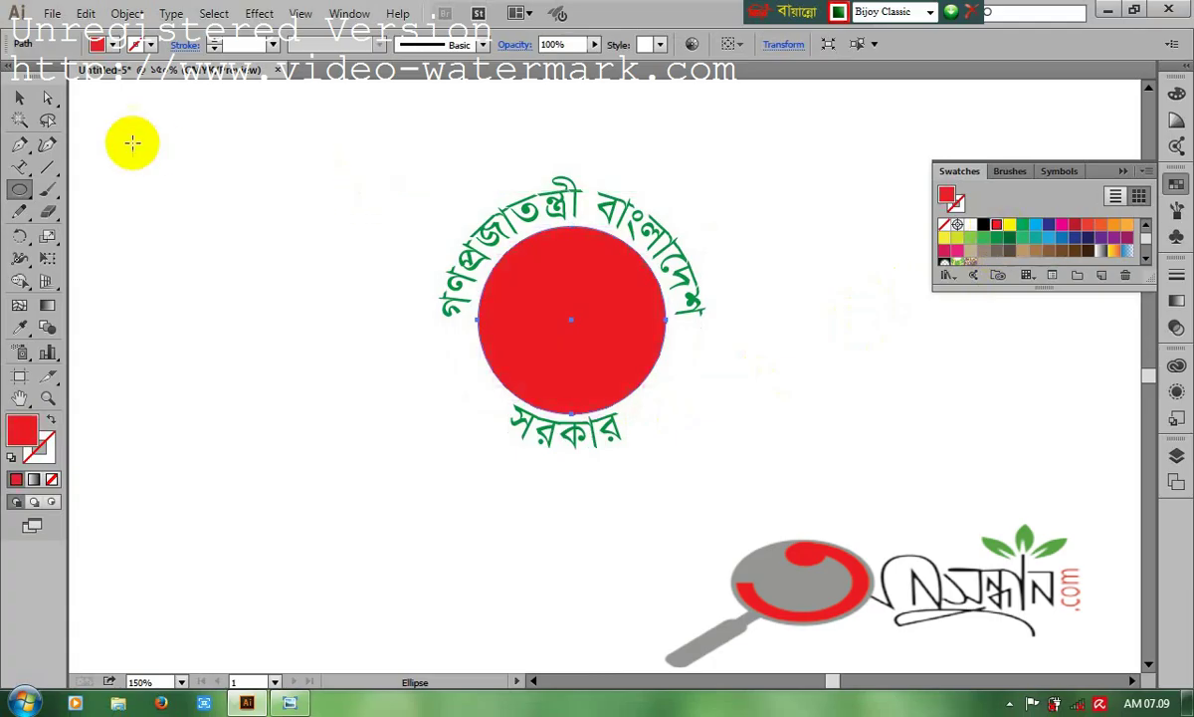
{"action": "left_click", "coordinate": [19, 97]}
{"action": "left_click", "coordinate": [252, 202]}
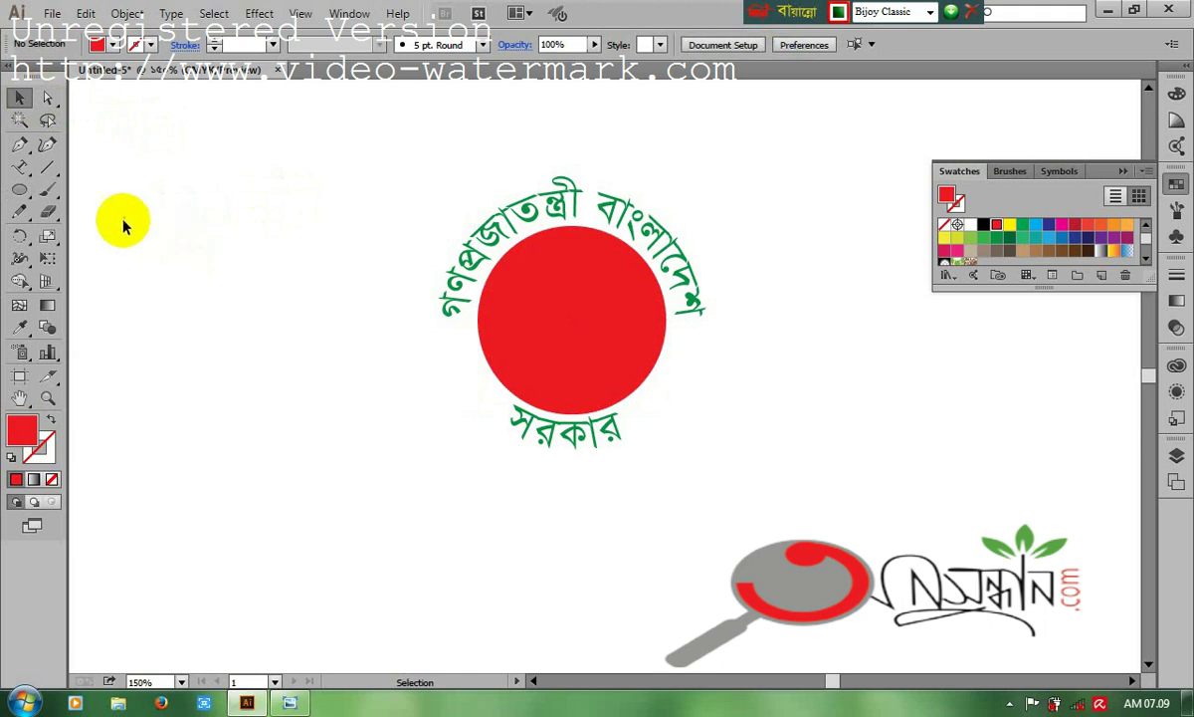
Step: Try to draw a larger circle around the lettering from the same centre with the red fill, and delete it
{"action": "left_click", "coordinate": [21, 191]}
{"action": "left_click_drag", "start_coordinate": [573, 336], "coordinate": [572, 315]}
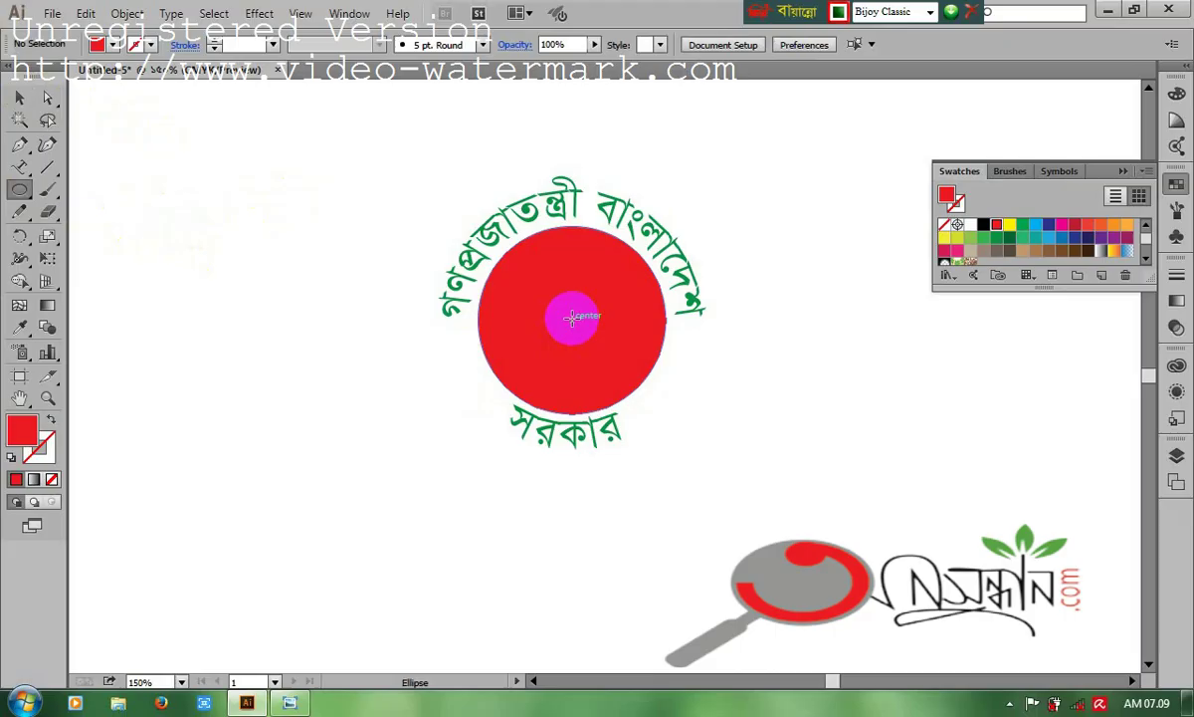
{"action": "left_click_drag", "start_coordinate": [572, 317], "coordinate": [645, 469]}
{"action": "key", "text": "Delete"}
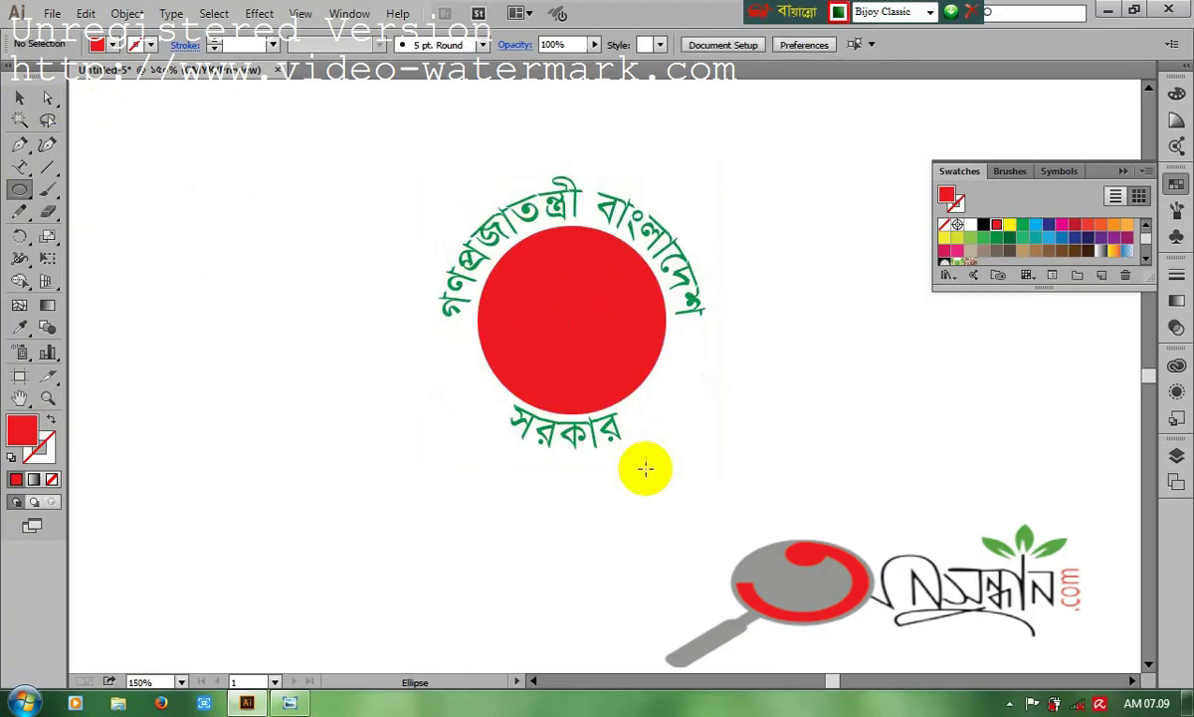
Step: Draw an unfilled circle with a dark green stroke, about 2.96 in across, around the lettering from the red circle's centre
{"action": "left_click", "coordinate": [53, 480]}
{"action": "left_click", "coordinate": [50, 457]}
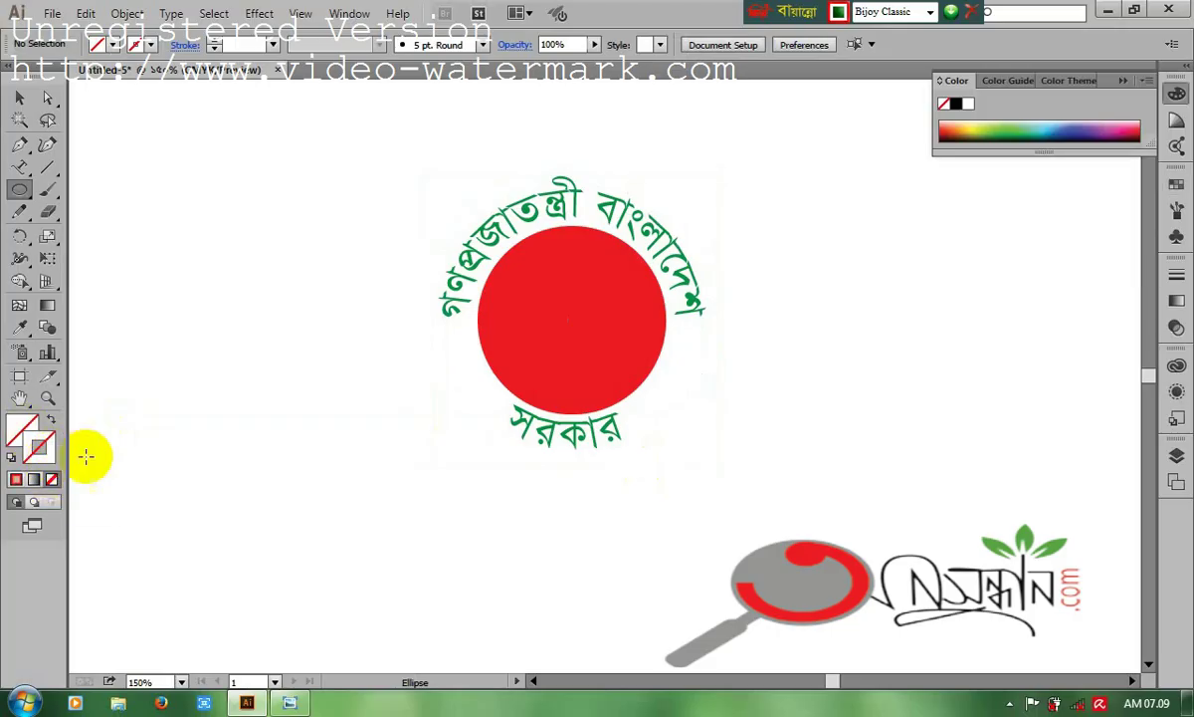
{"action": "left_click", "coordinate": [1176, 189]}
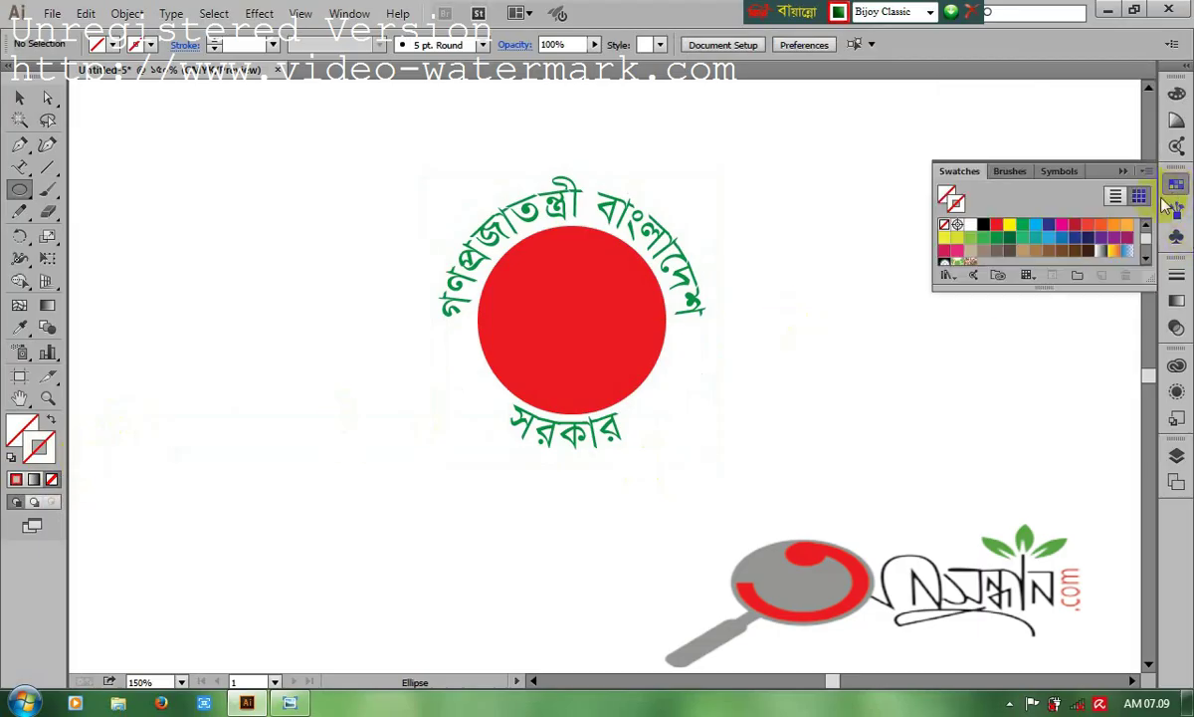
{"action": "left_click", "coordinate": [996, 239]}
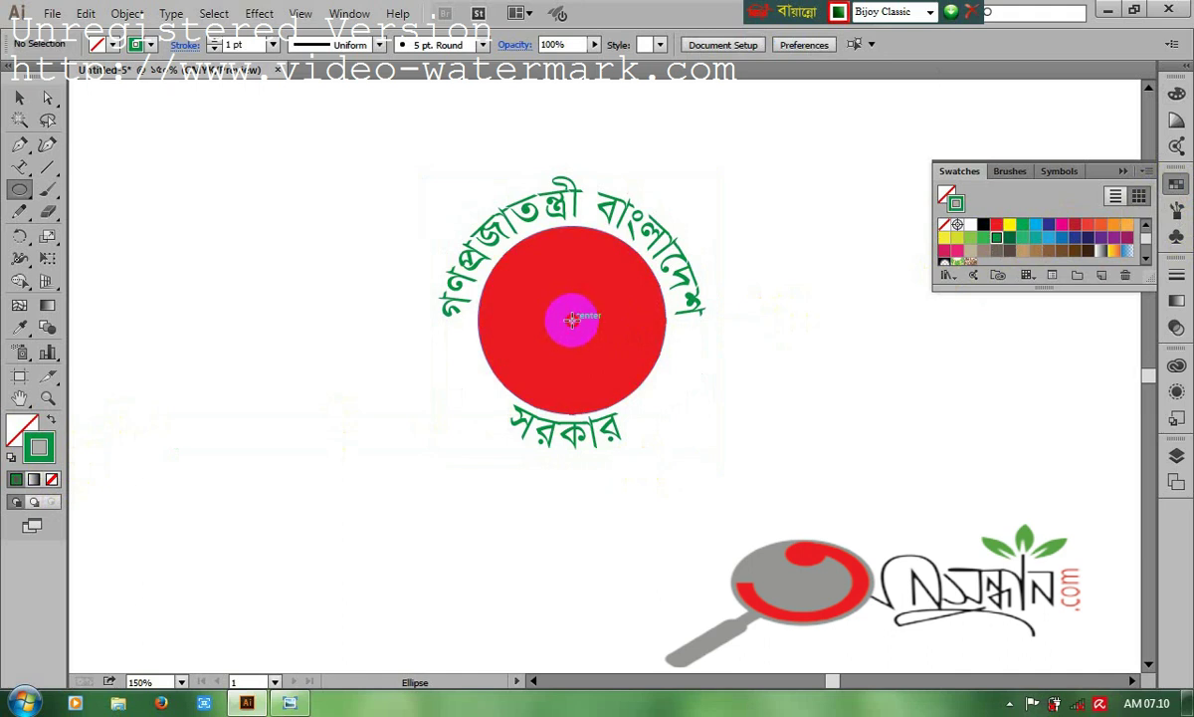
{"action": "left_click_drag", "start_coordinate": [573, 320], "coordinate": [649, 470]}
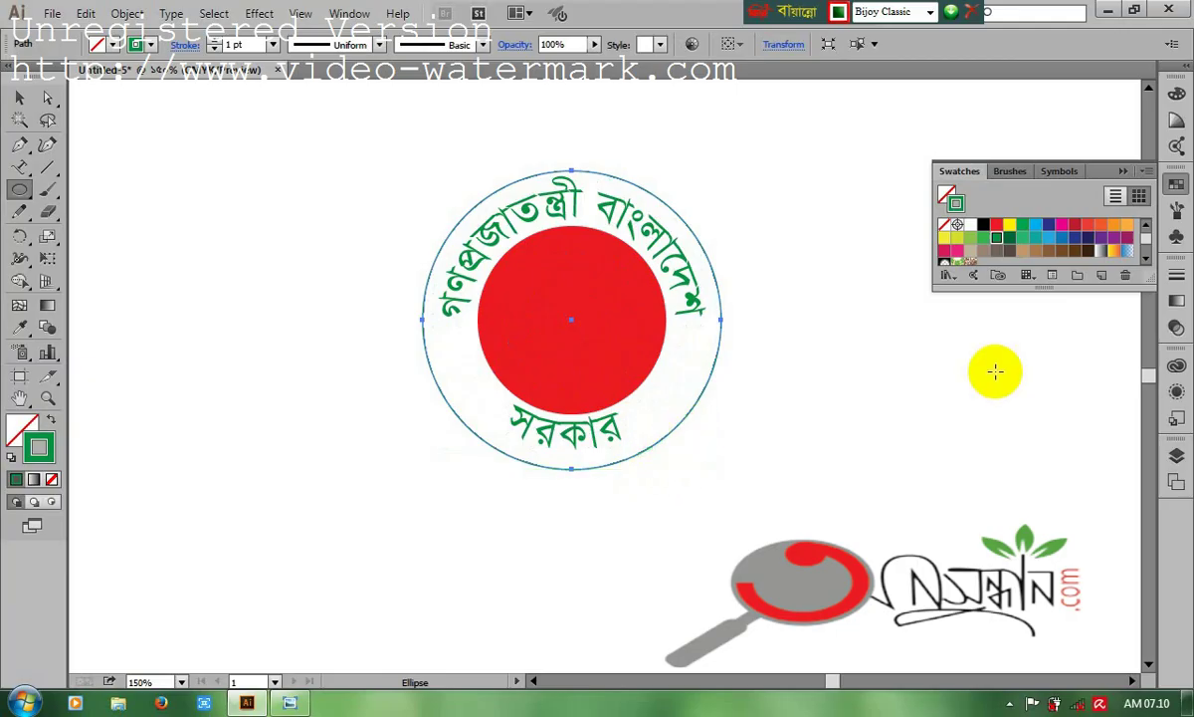
Step: Set the stroke weight of the green outer circle to 2 pt and deselect it
{"action": "left_click", "coordinate": [1177, 286]}
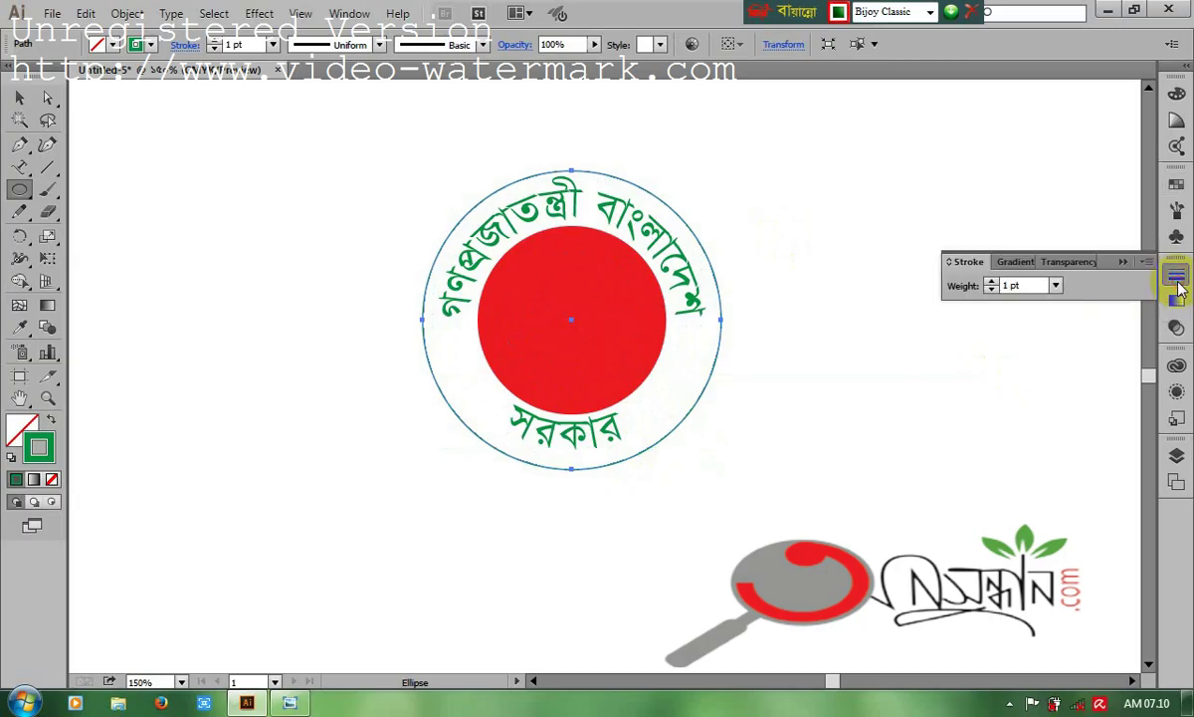
{"action": "left_click", "coordinate": [1056, 288]}
{"action": "left_click", "coordinate": [1057, 288]}
{"action": "double_click", "coordinate": [1007, 286]}
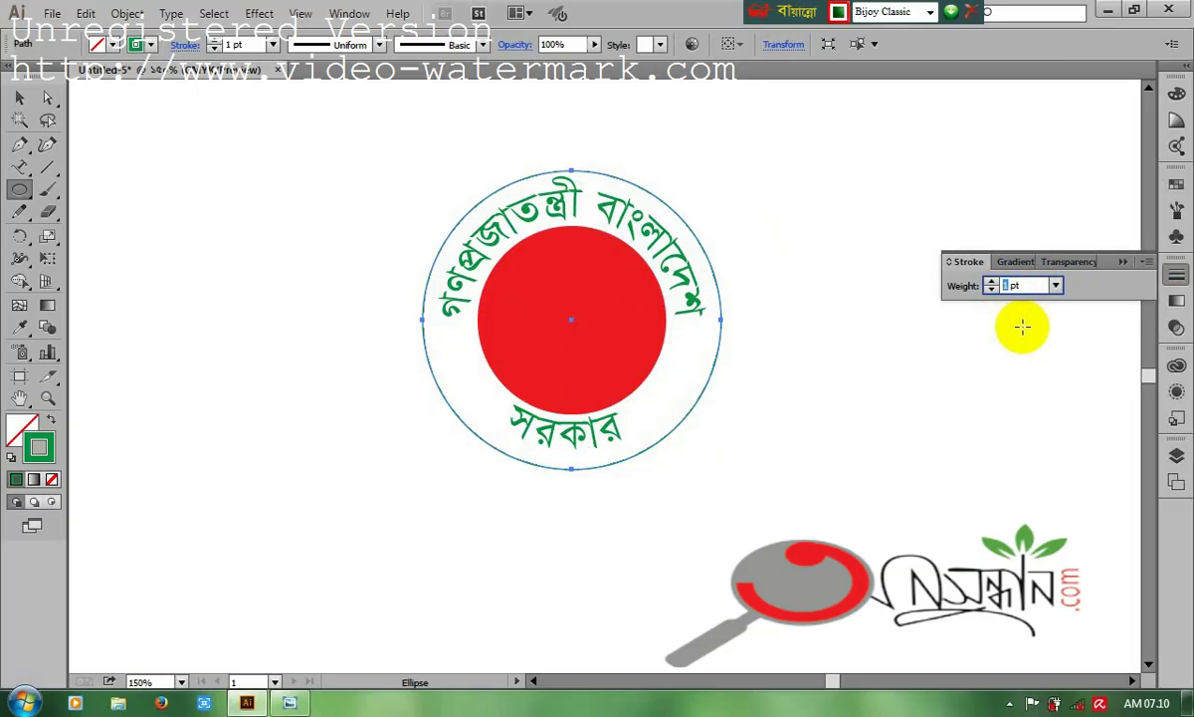
{"action": "type", "text": "2"}
{"action": "left_click", "coordinate": [793, 218]}
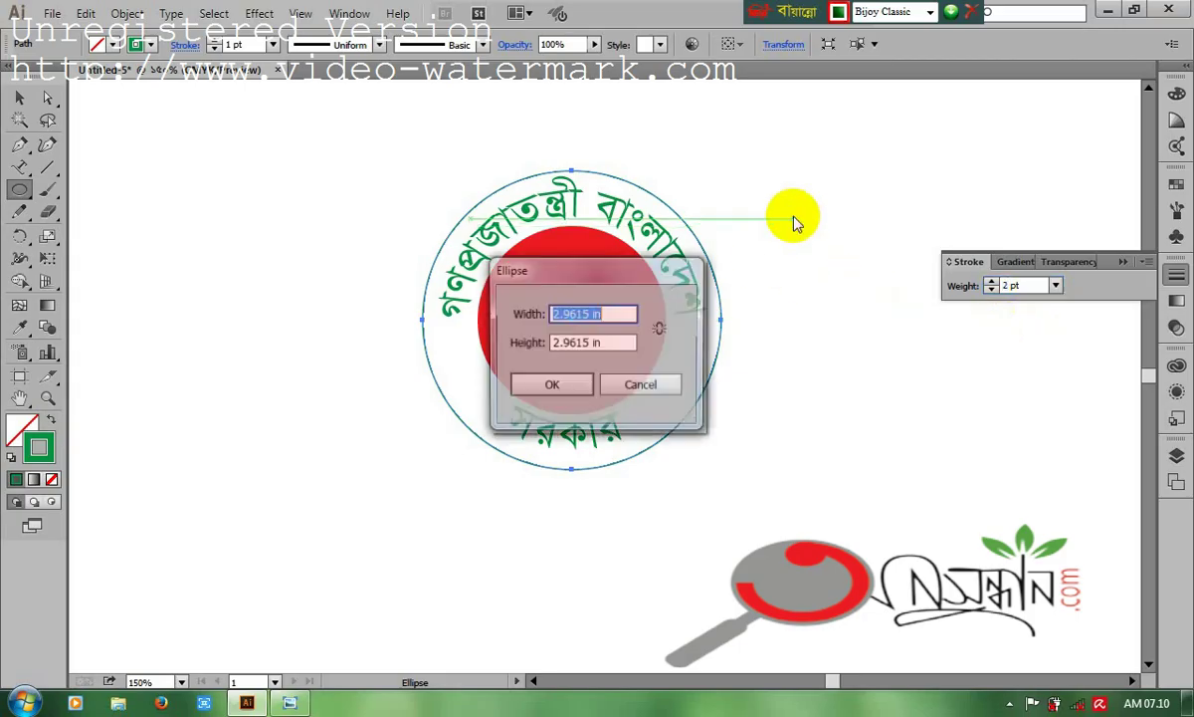
{"action": "left_click", "coordinate": [645, 385]}
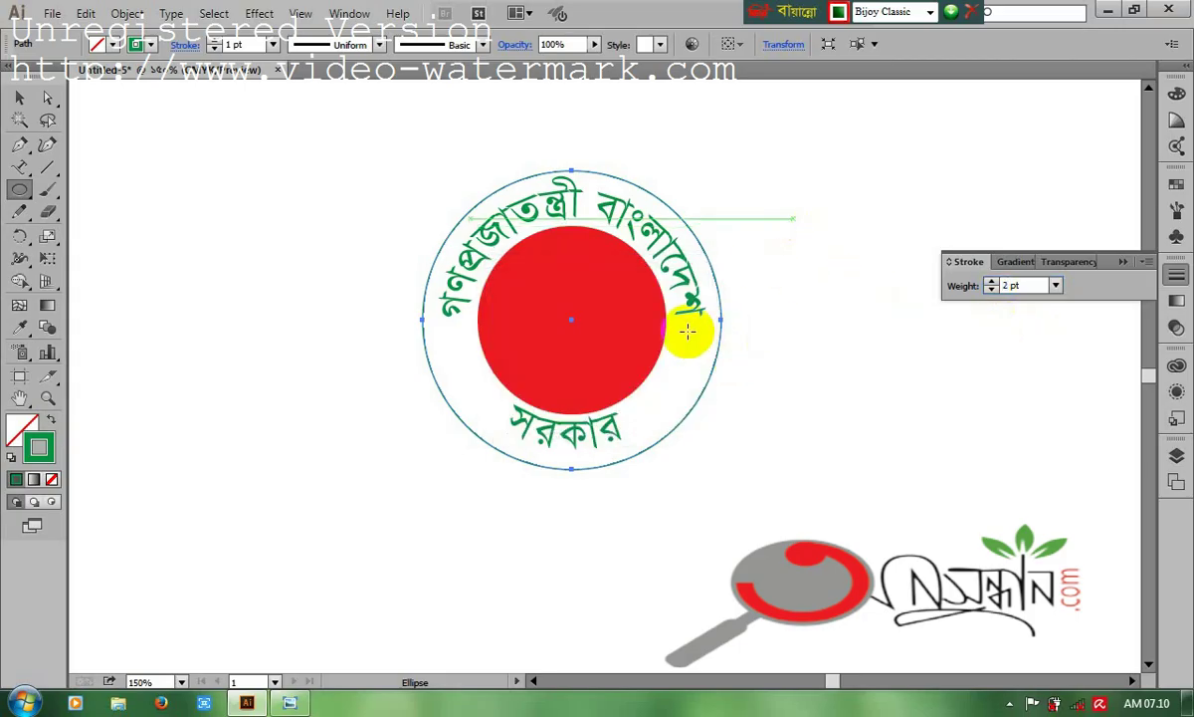
{"action": "left_click", "coordinate": [19, 98]}
{"action": "left_click", "coordinate": [325, 209]}
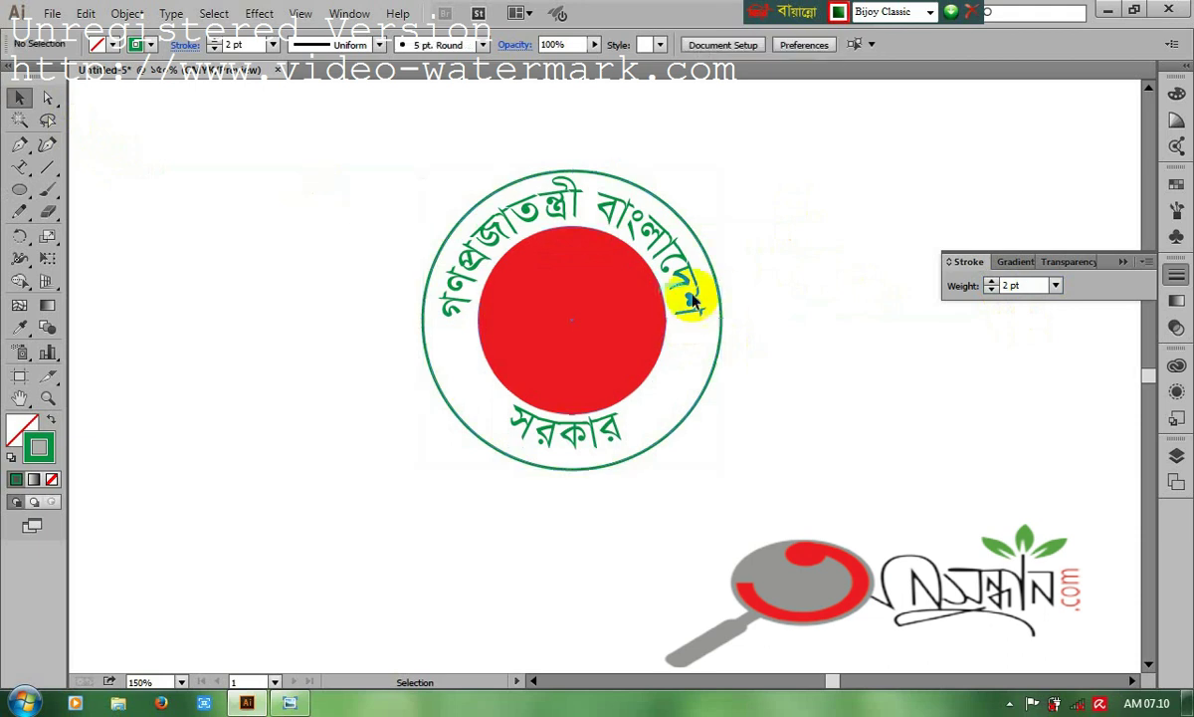
{"action": "left_click", "coordinate": [760, 296]}
Step: Activate the Star tool with a red fill and no stroke
{"action": "key", "text": "ctrl"}
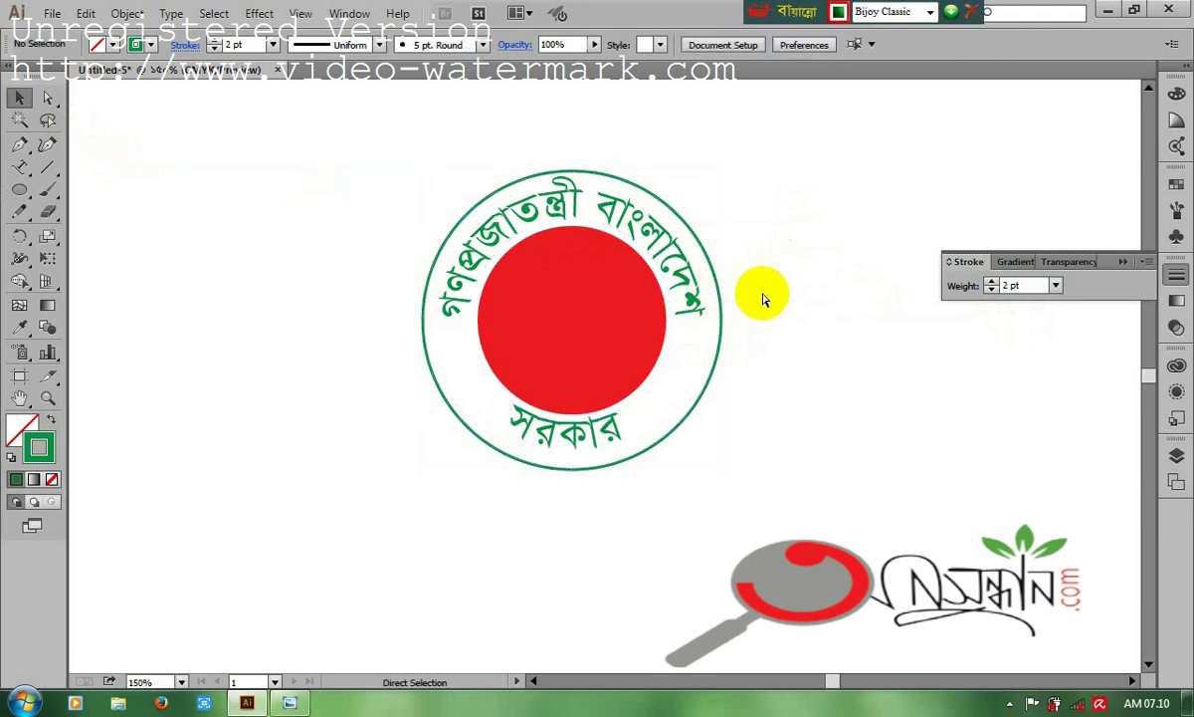
{"action": "key", "text": "ctrl+equal"}
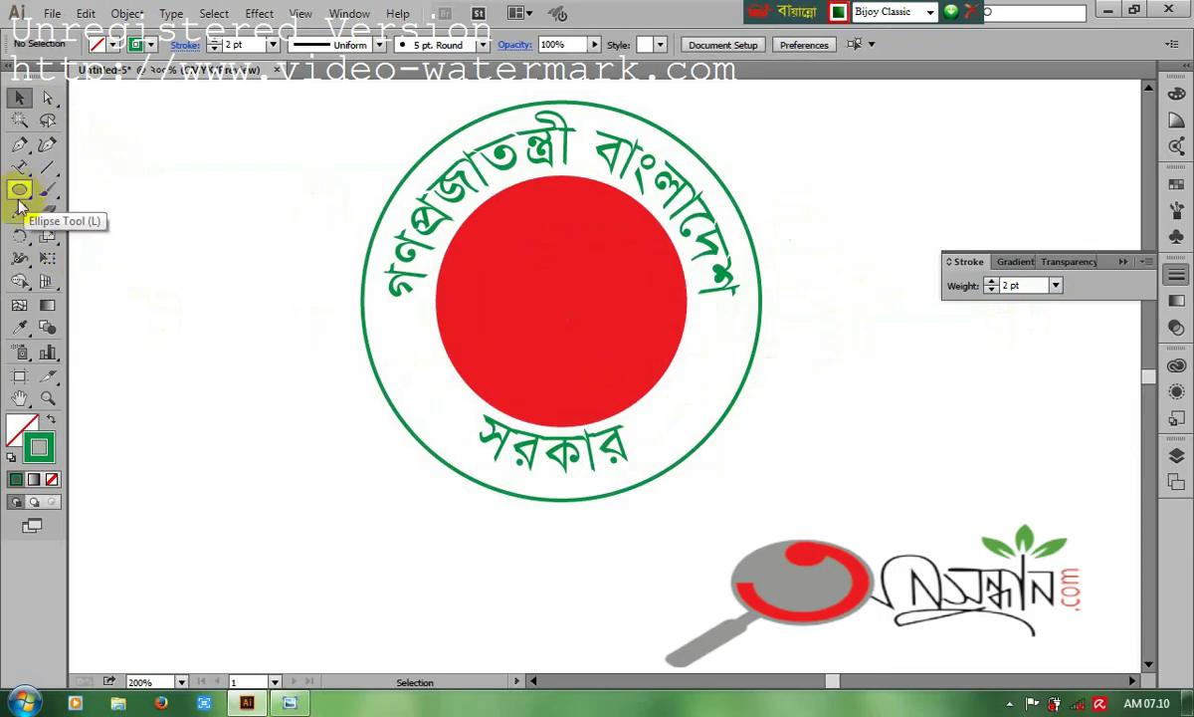
{"action": "left_click_drag", "start_coordinate": [22, 196], "coordinate": [59, 189]}
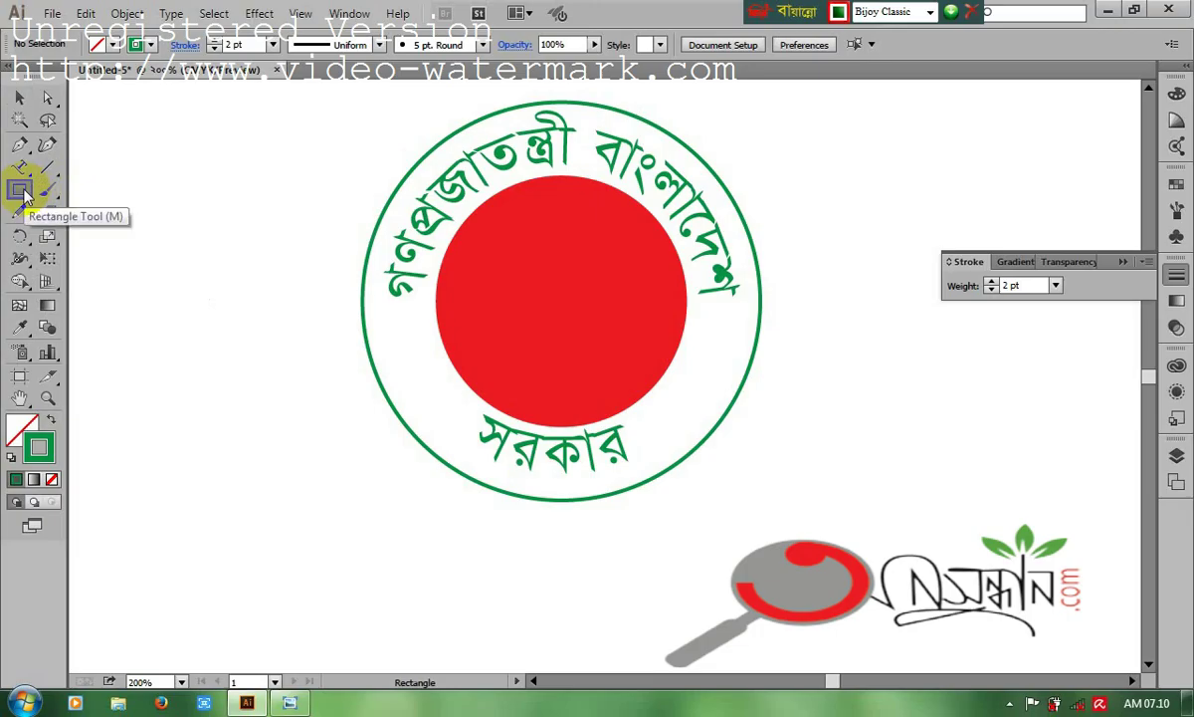
{"action": "left_click_drag", "start_coordinate": [22, 191], "coordinate": [87, 287]}
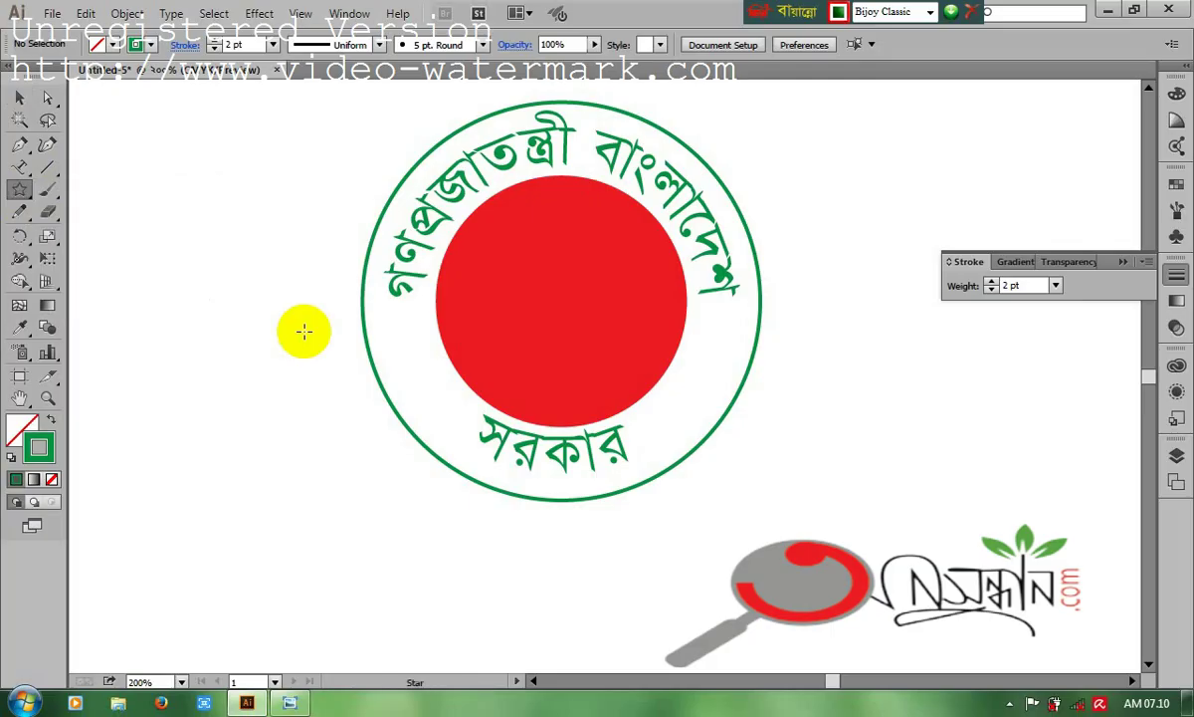
{"action": "left_click", "coordinate": [26, 426]}
{"action": "left_click", "coordinate": [1174, 185]}
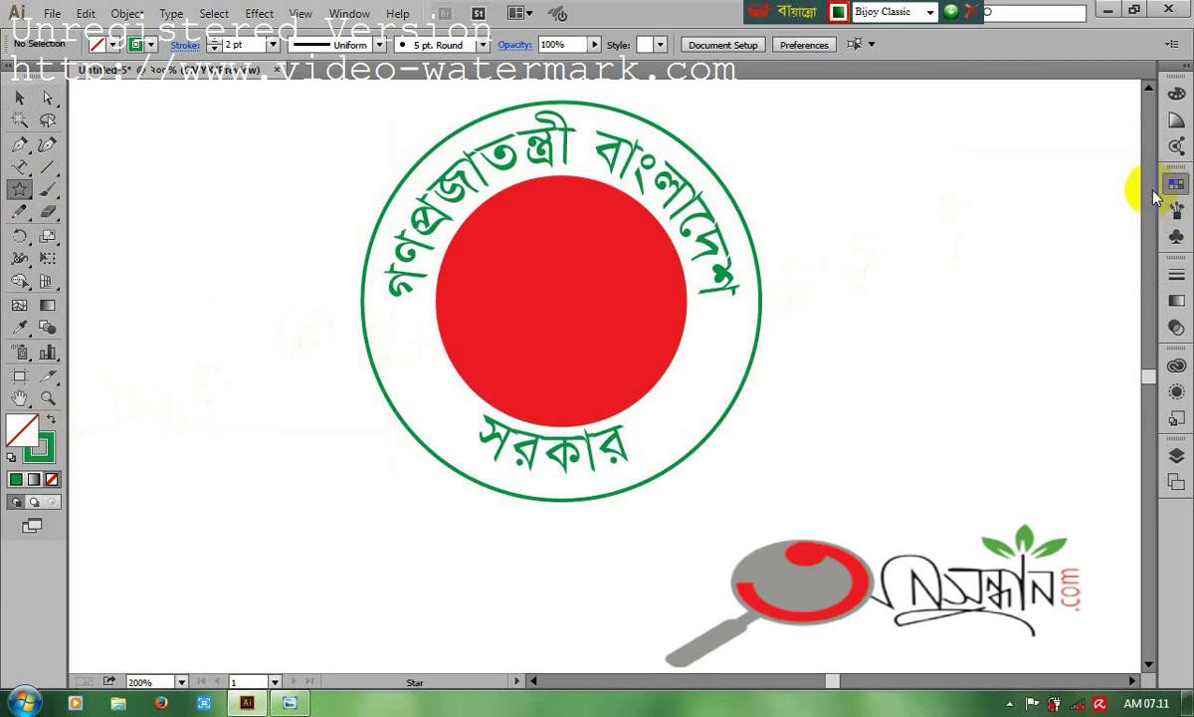
{"action": "left_click", "coordinate": [996, 224]}
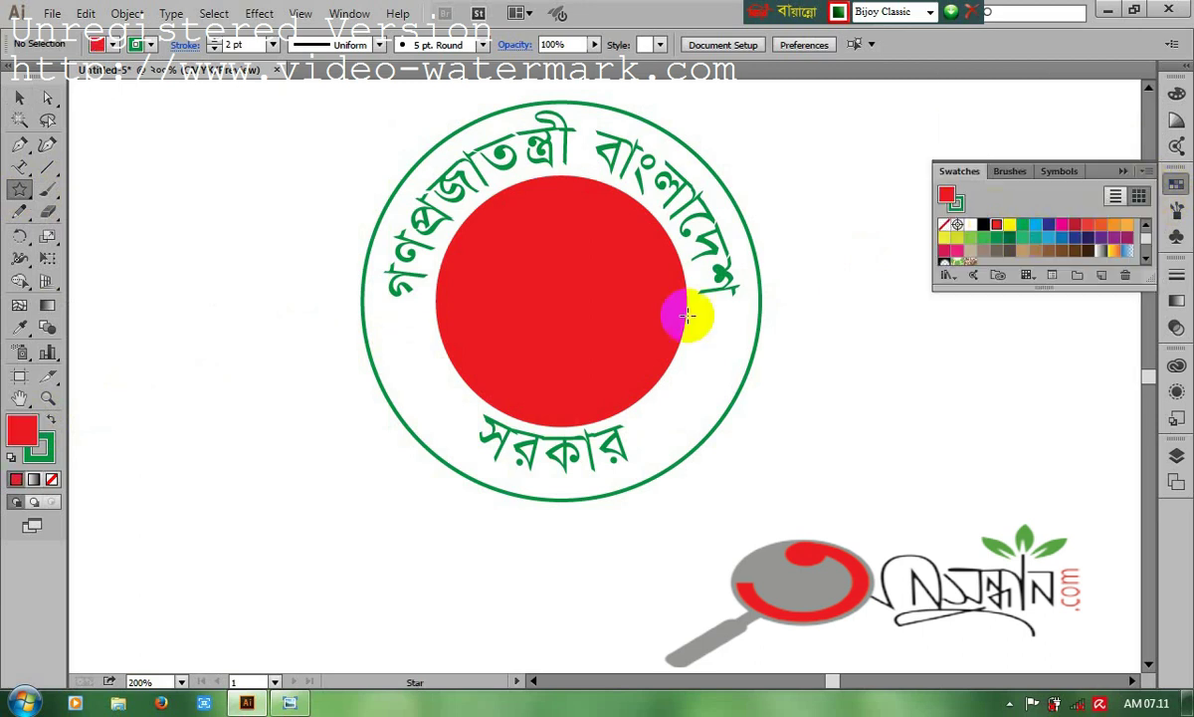
{"action": "left_click", "coordinate": [47, 454]}
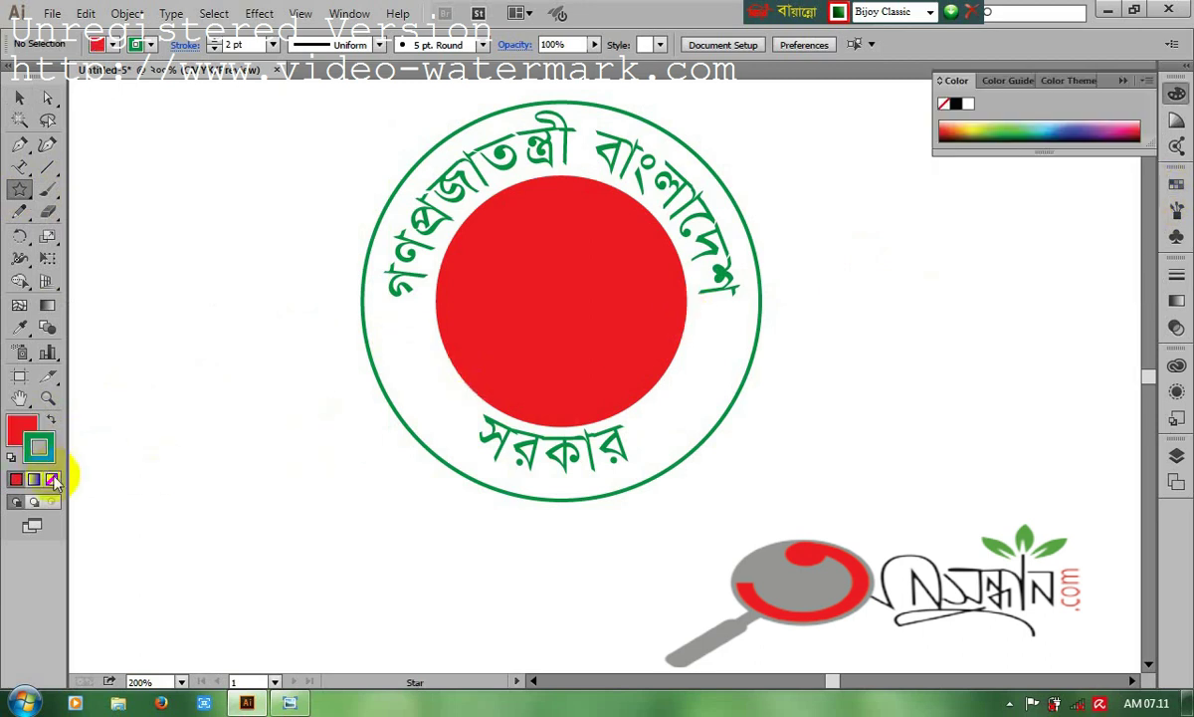
{"action": "left_click", "coordinate": [52, 479]}
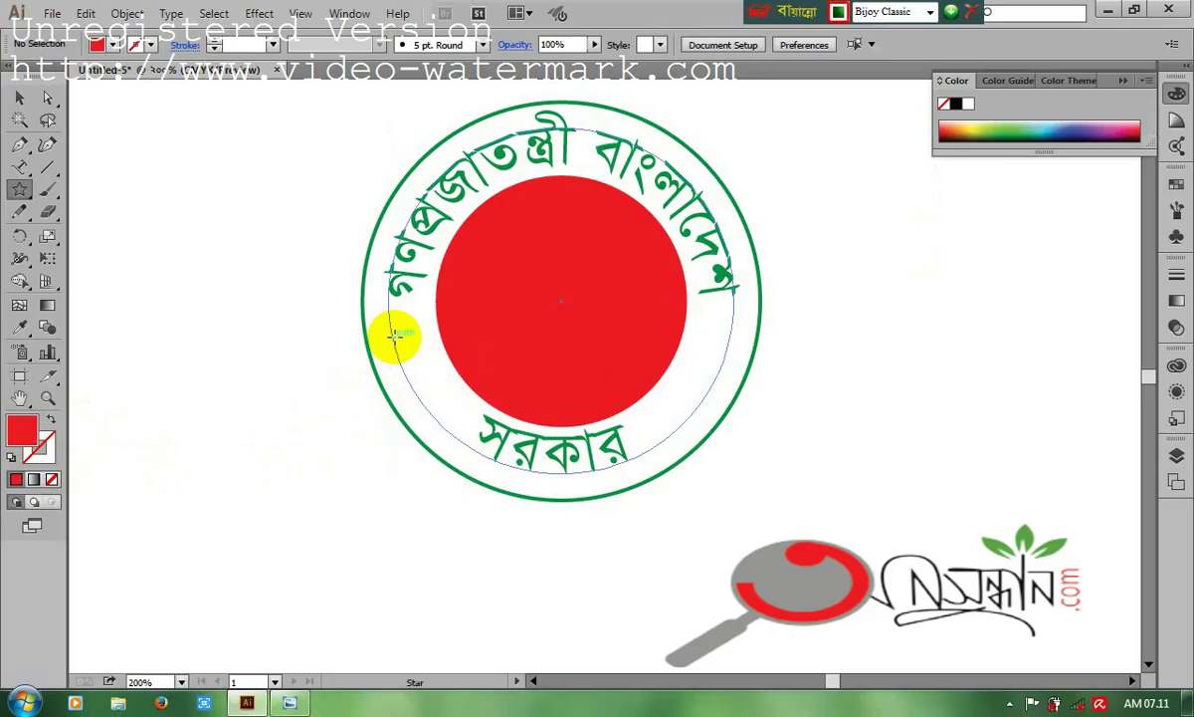
{"action": "left_click_drag", "start_coordinate": [395, 336], "coordinate": [407, 345]}
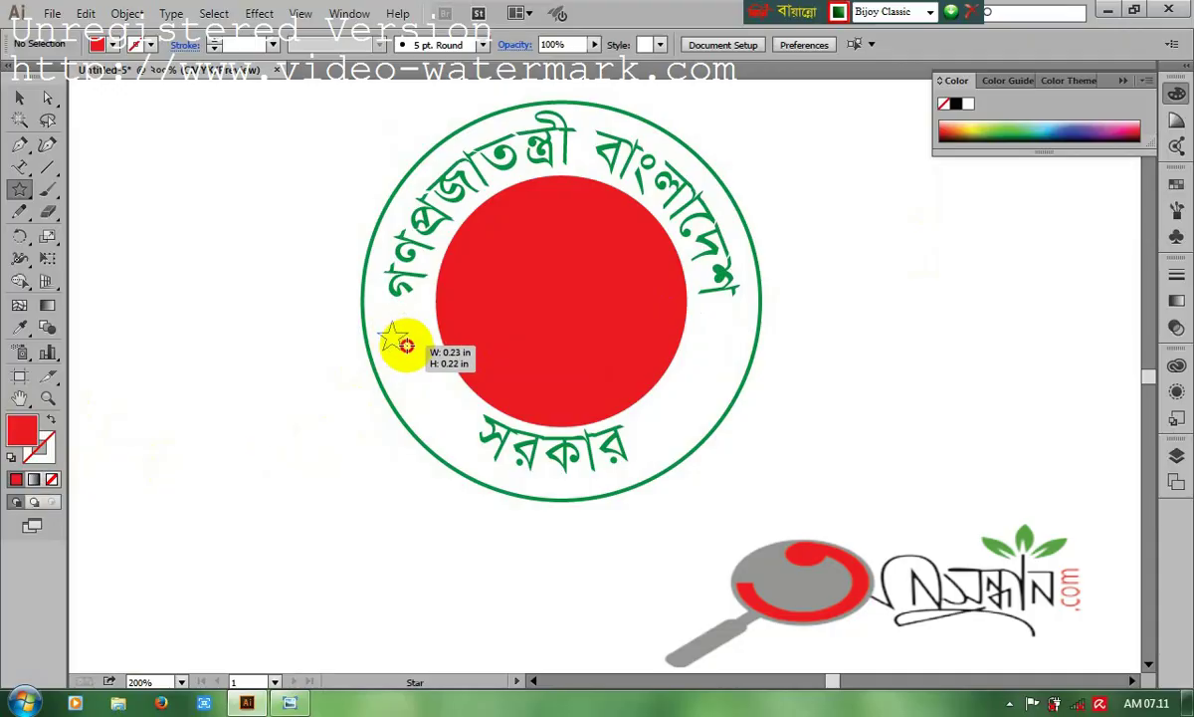
{"action": "left_click_drag", "start_coordinate": [406, 345], "coordinate": [406, 346]}
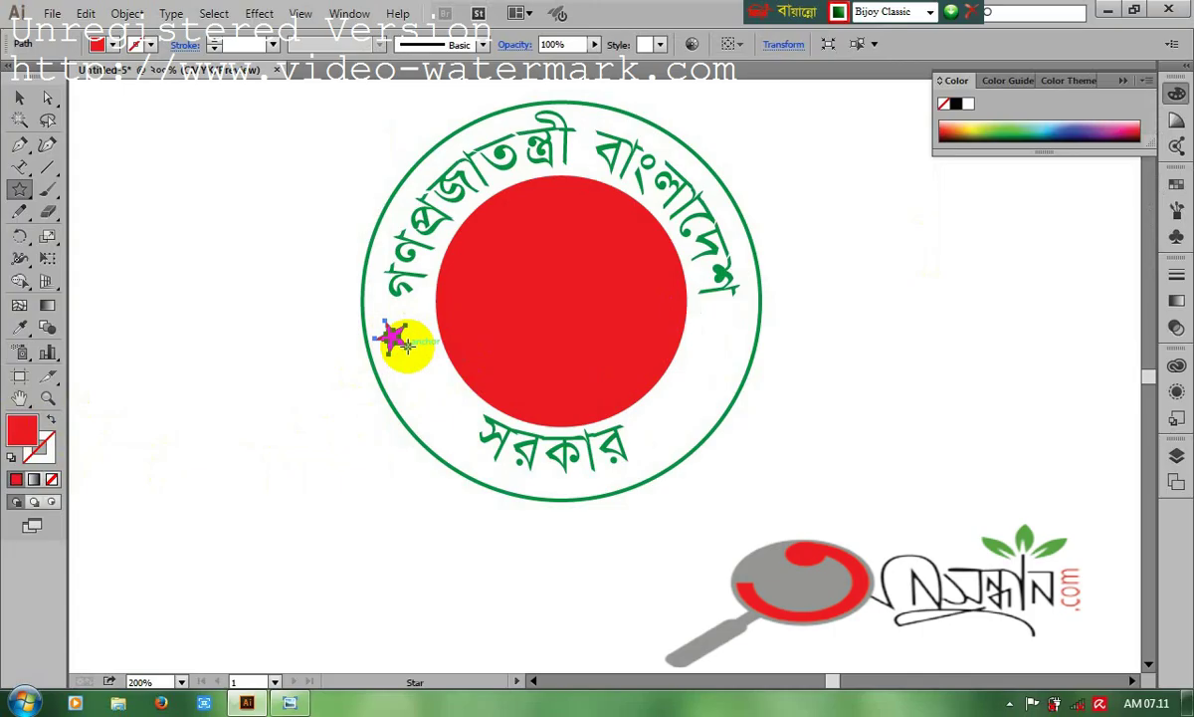
{"action": "key", "text": "ctrl+z"}
Step: Draw a small upright red star in the ring just below the start of the upper curved text, and deselect it
{"action": "left_click_drag", "start_coordinate": [401, 336], "coordinate": [406, 357]}
{"action": "left_click", "coordinate": [27, 144]}
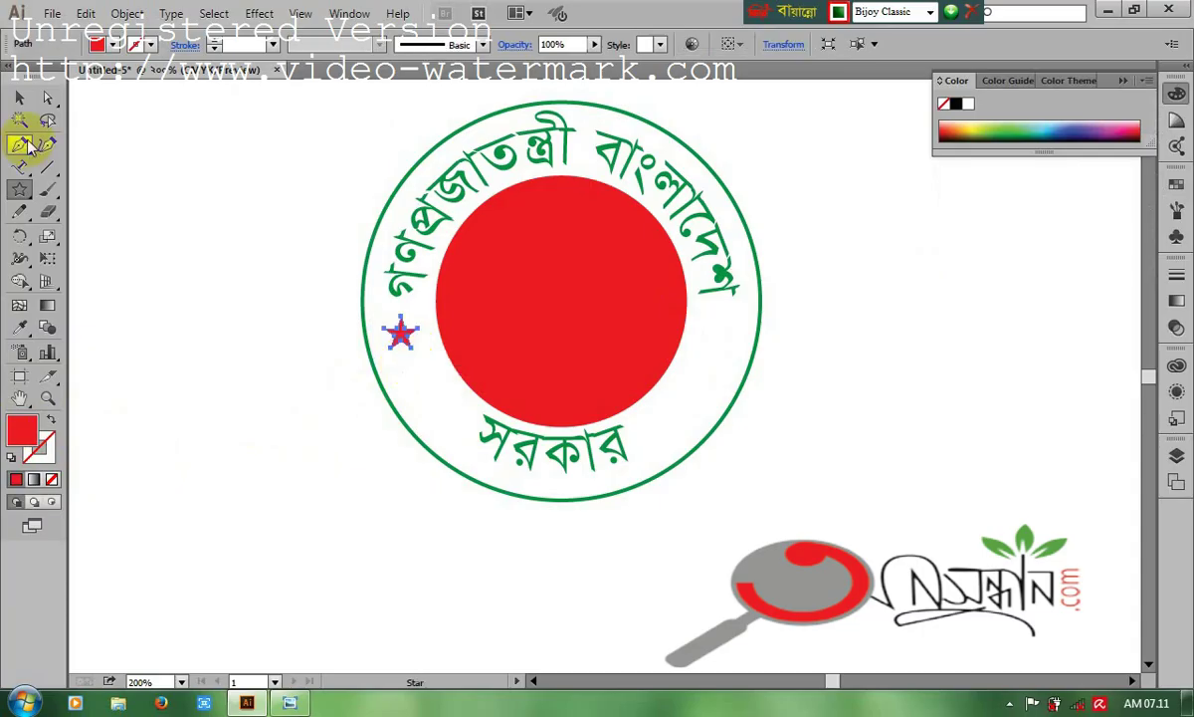
{"action": "left_click", "coordinate": [19, 98]}
{"action": "left_click", "coordinate": [355, 406]}
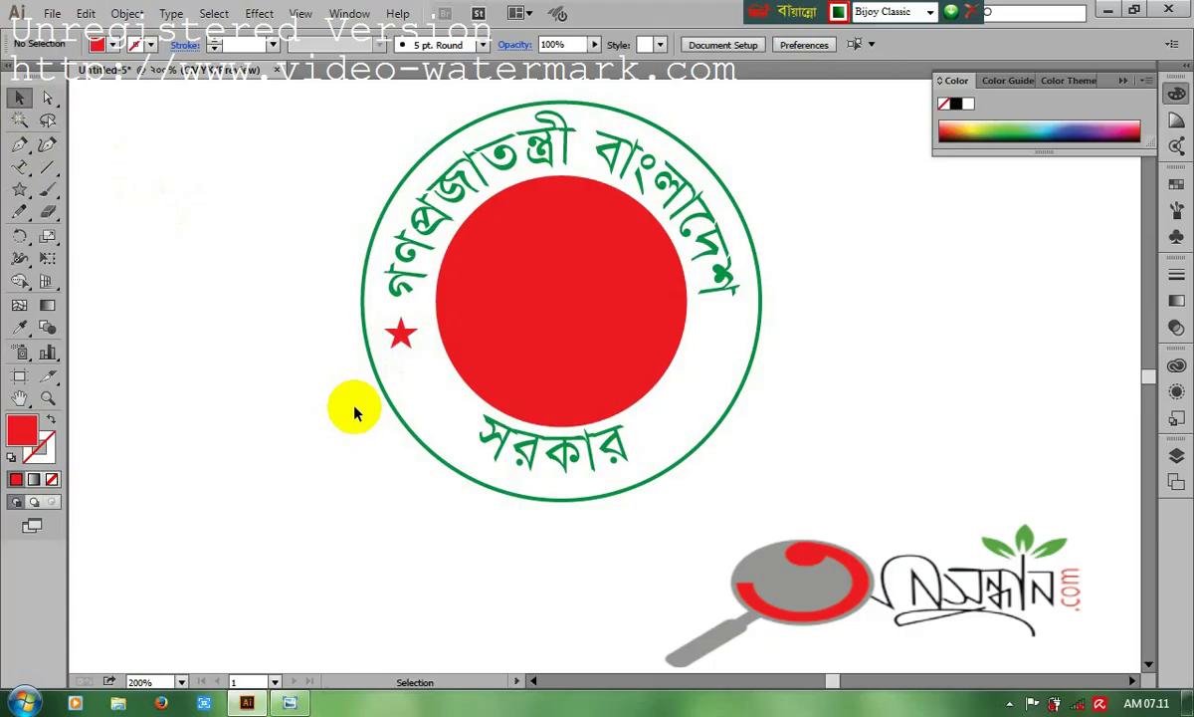
Step: Nudge the red star slightly down and duplicate it below, following the curve of the ring toward the lower text
{"action": "left_click_drag", "start_coordinate": [400, 335], "coordinate": [401, 350]}
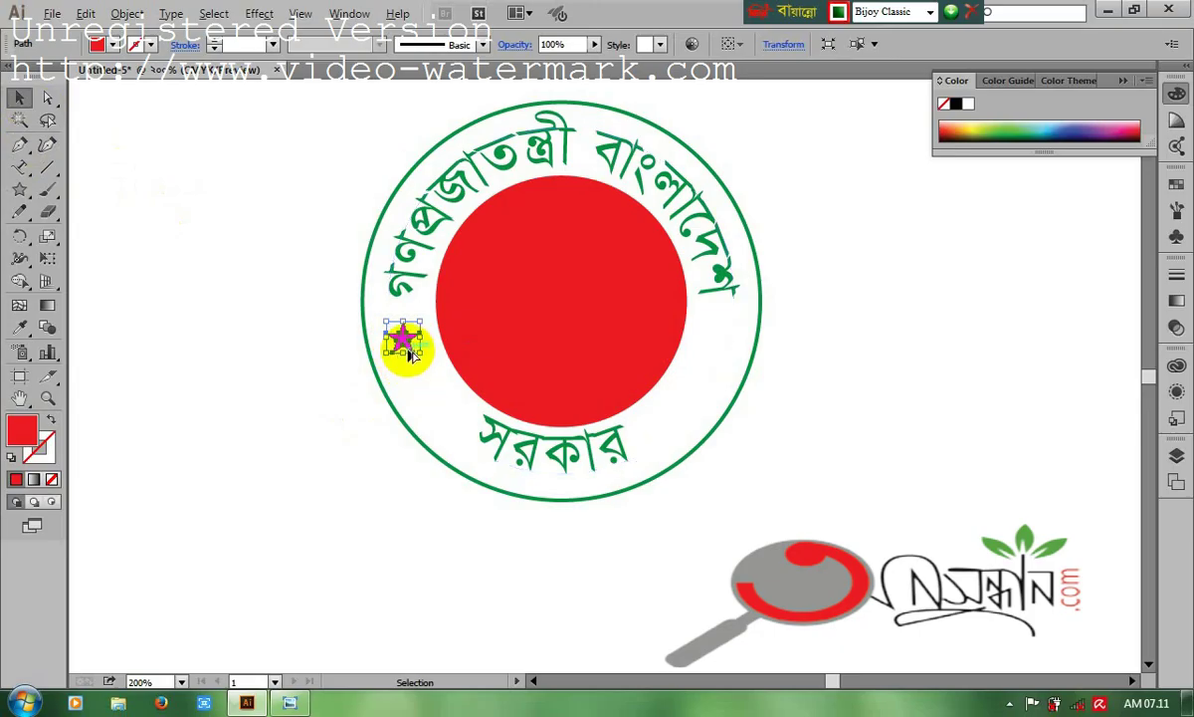
{"action": "left_click_drag", "start_coordinate": [408, 355], "coordinate": [425, 394]}
{"action": "left_click", "coordinate": [384, 321]}
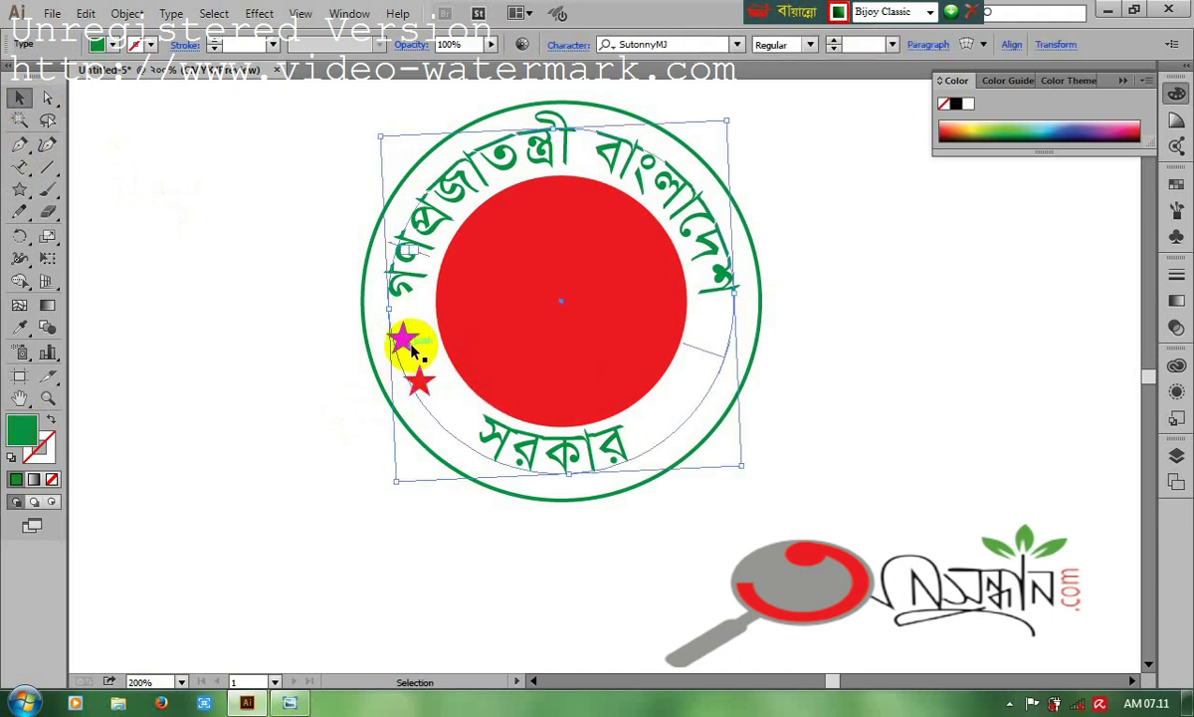
Step: Duplicate the upper star about 2.29 in and the lower star about 2.04 in across to the ring's right side, and deselect
{"action": "left_click", "coordinate": [410, 344]}
{"action": "left_click_drag", "start_coordinate": [408, 344], "coordinate": [720, 358]}
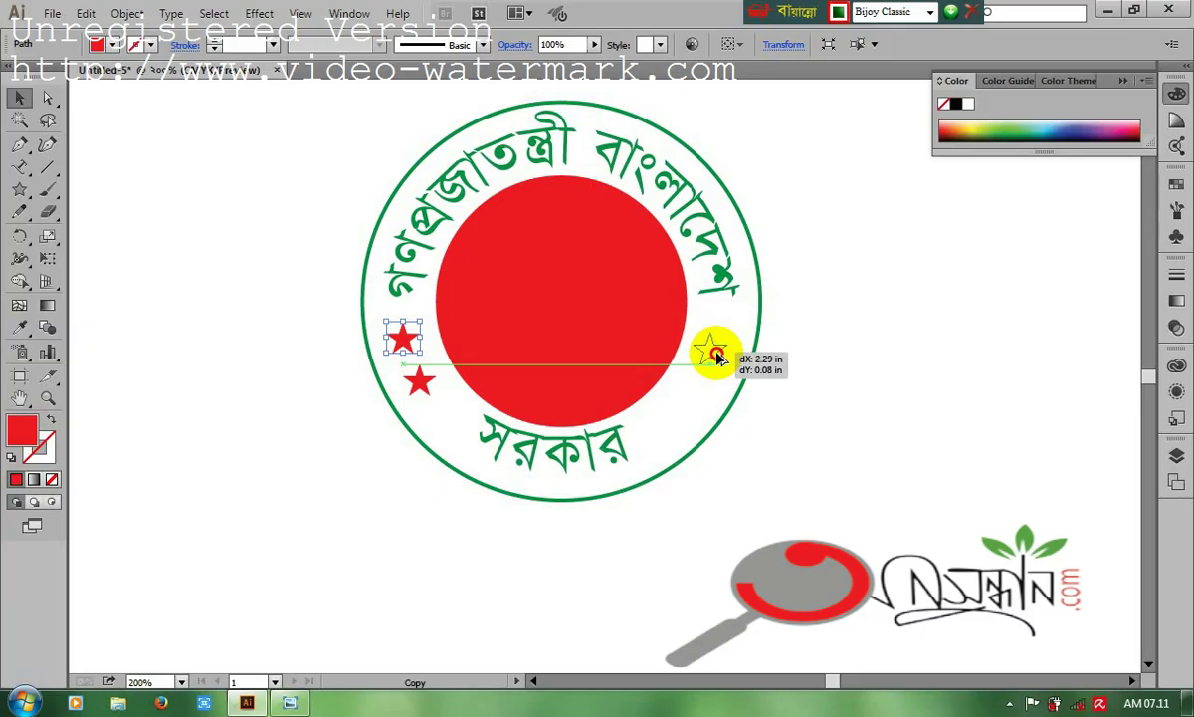
{"action": "left_click_drag", "start_coordinate": [720, 359], "coordinate": [717, 357]}
{"action": "left_click", "coordinate": [426, 390]}
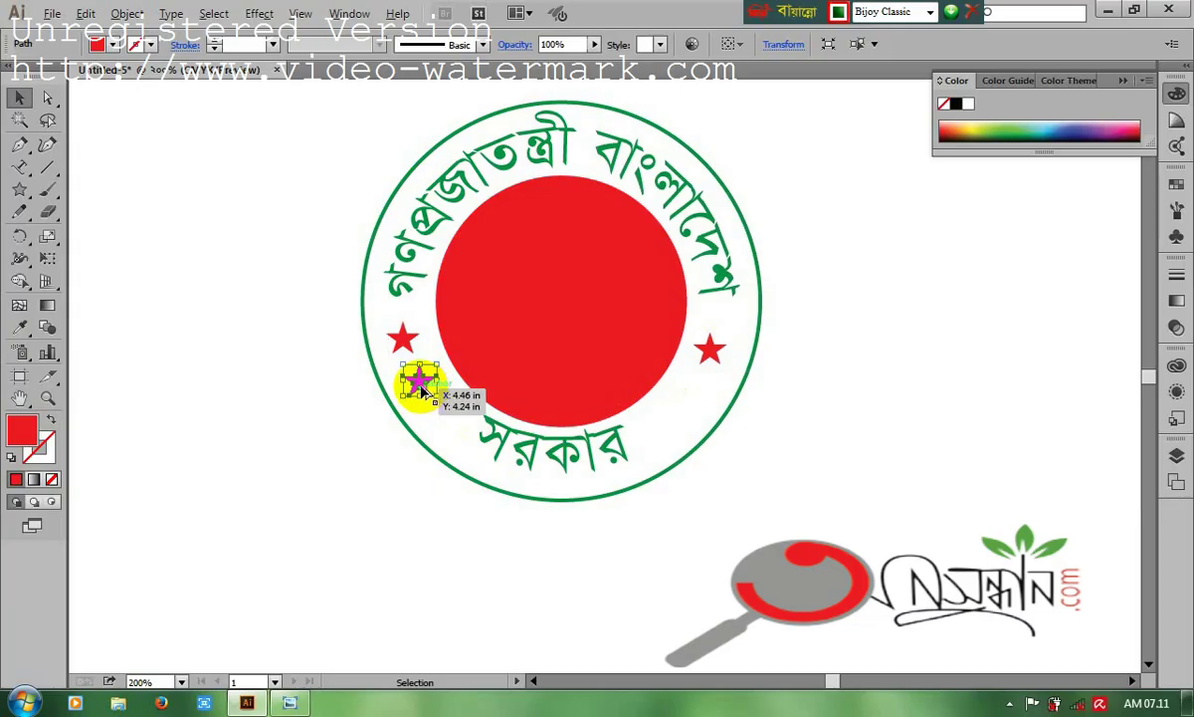
{"action": "left_click_drag", "start_coordinate": [420, 391], "coordinate": [693, 403]}
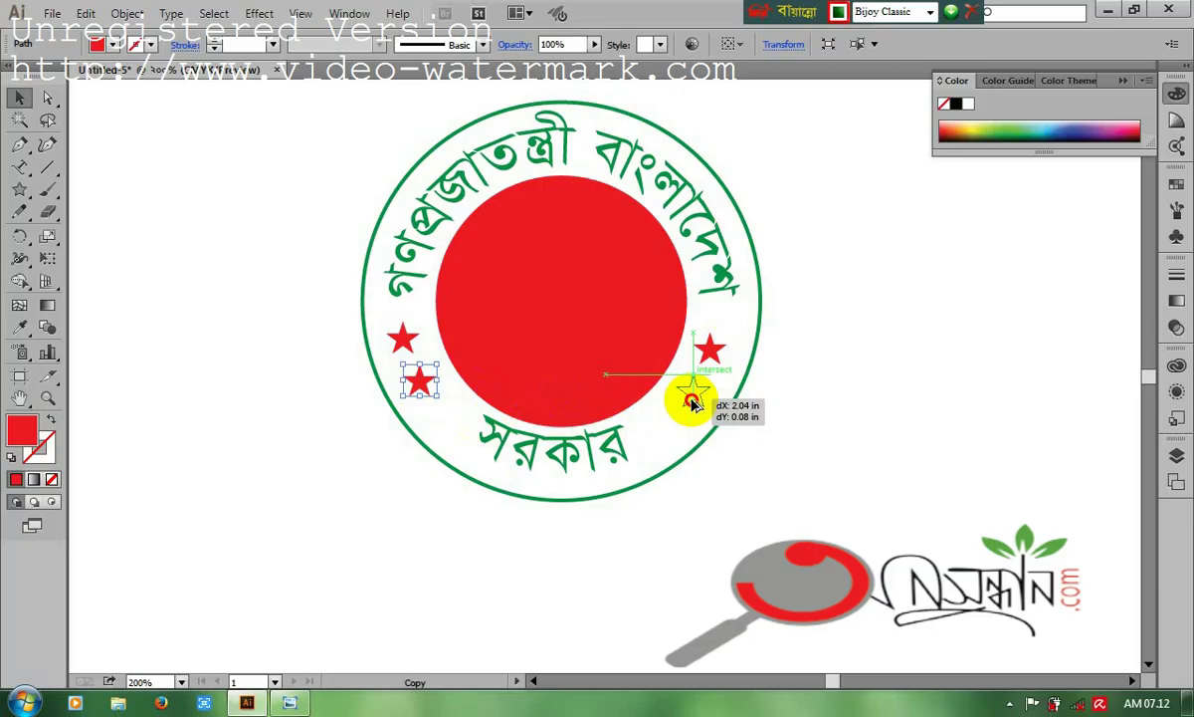
{"action": "left_click_drag", "start_coordinate": [694, 403], "coordinate": [694, 403]}
{"action": "left_click", "coordinate": [793, 401]}
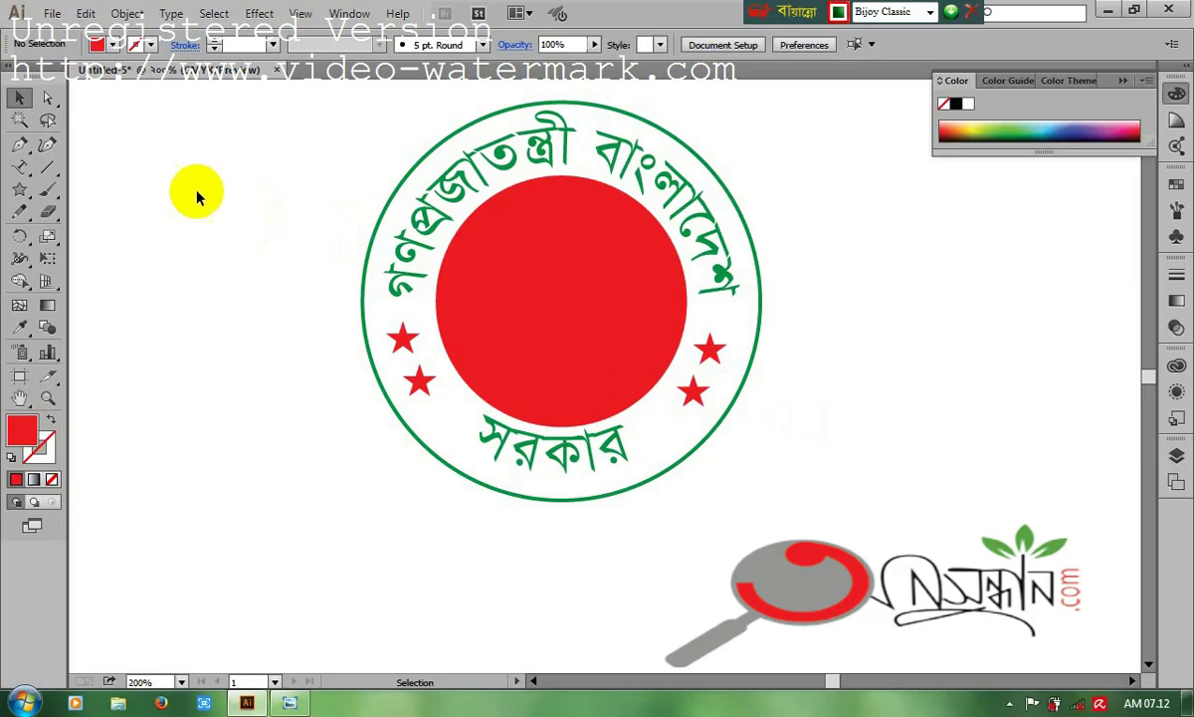
Step: Open the Map JPEG image from the Desktop
{"action": "left_click", "coordinate": [54, 14]}
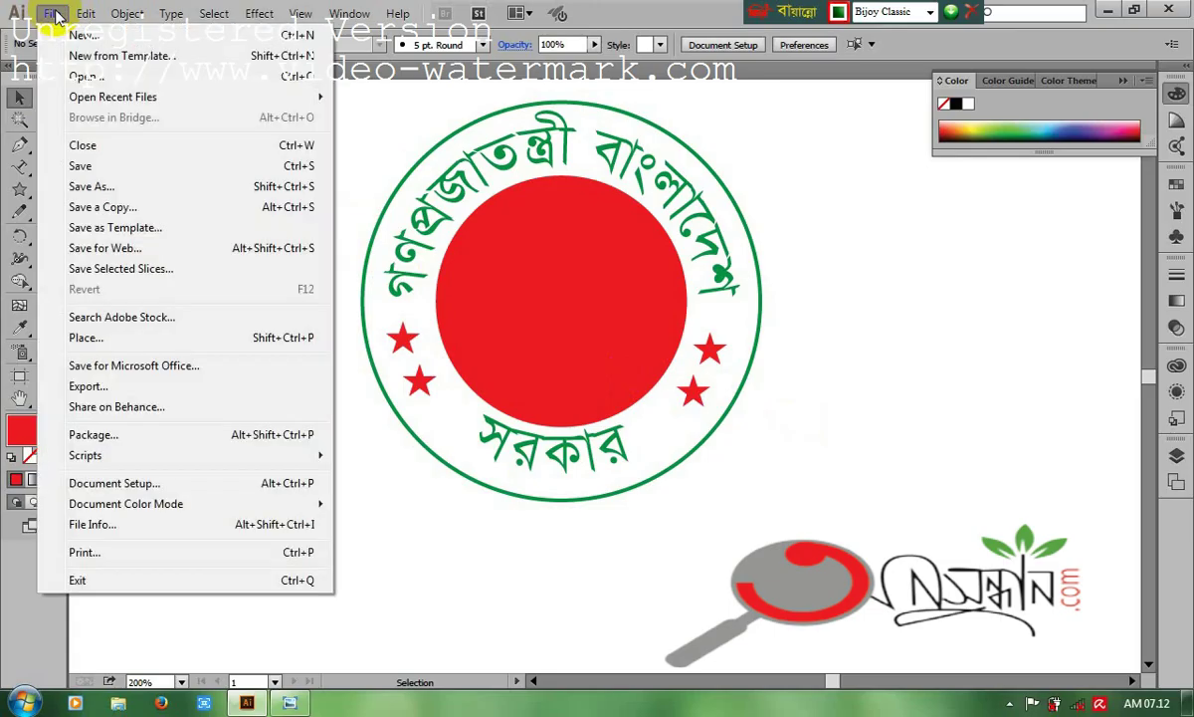
{"action": "left_click", "coordinate": [83, 77]}
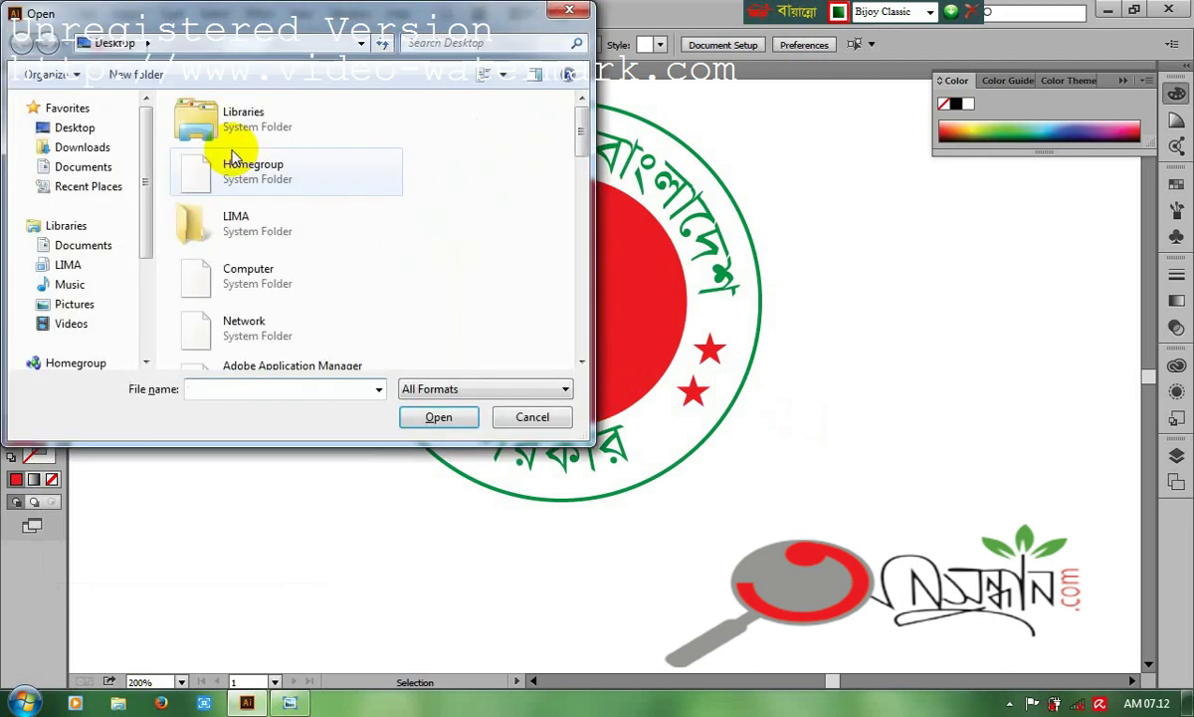
{"action": "left_click", "coordinate": [38, 127]}
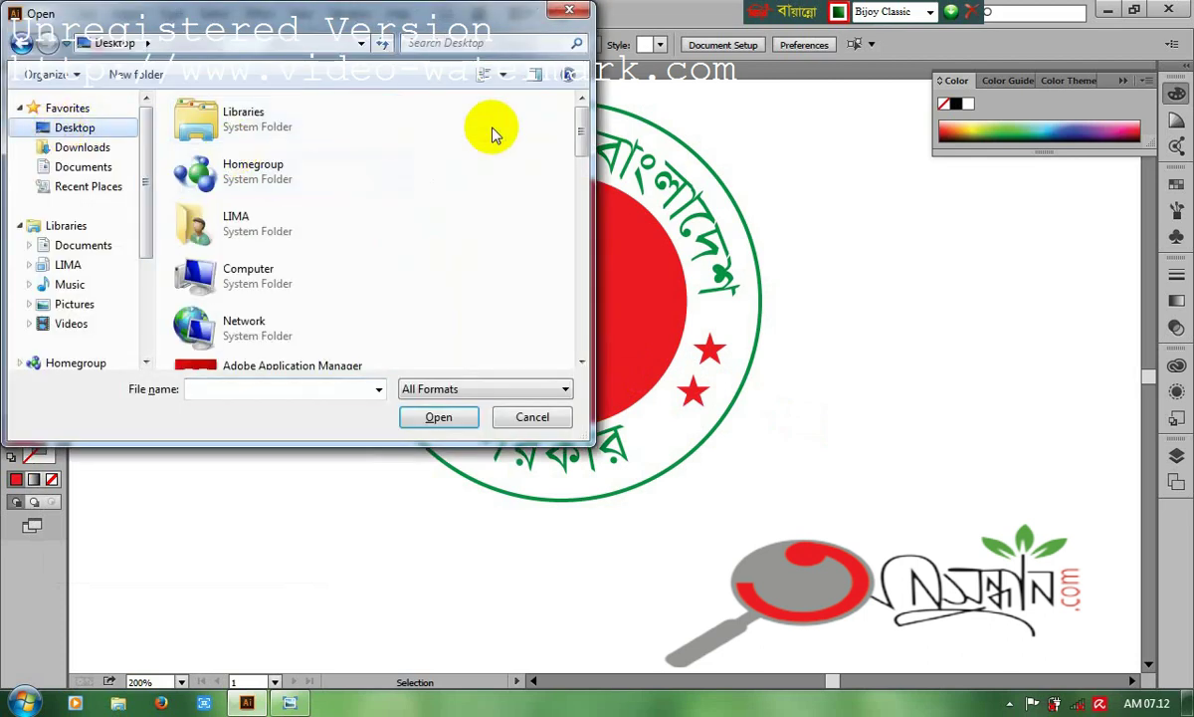
{"action": "left_click_drag", "start_coordinate": [577, 138], "coordinate": [560, 325]}
{"action": "left_click", "coordinate": [189, 238]}
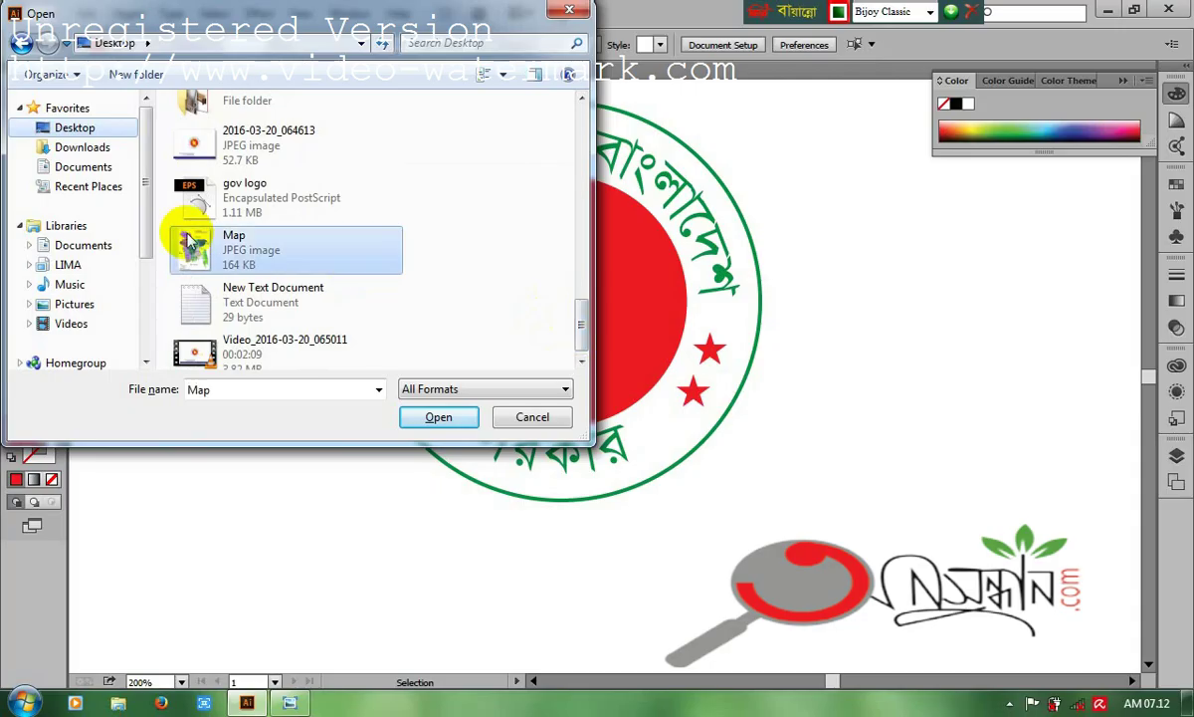
{"action": "left_click", "coordinate": [408, 417]}
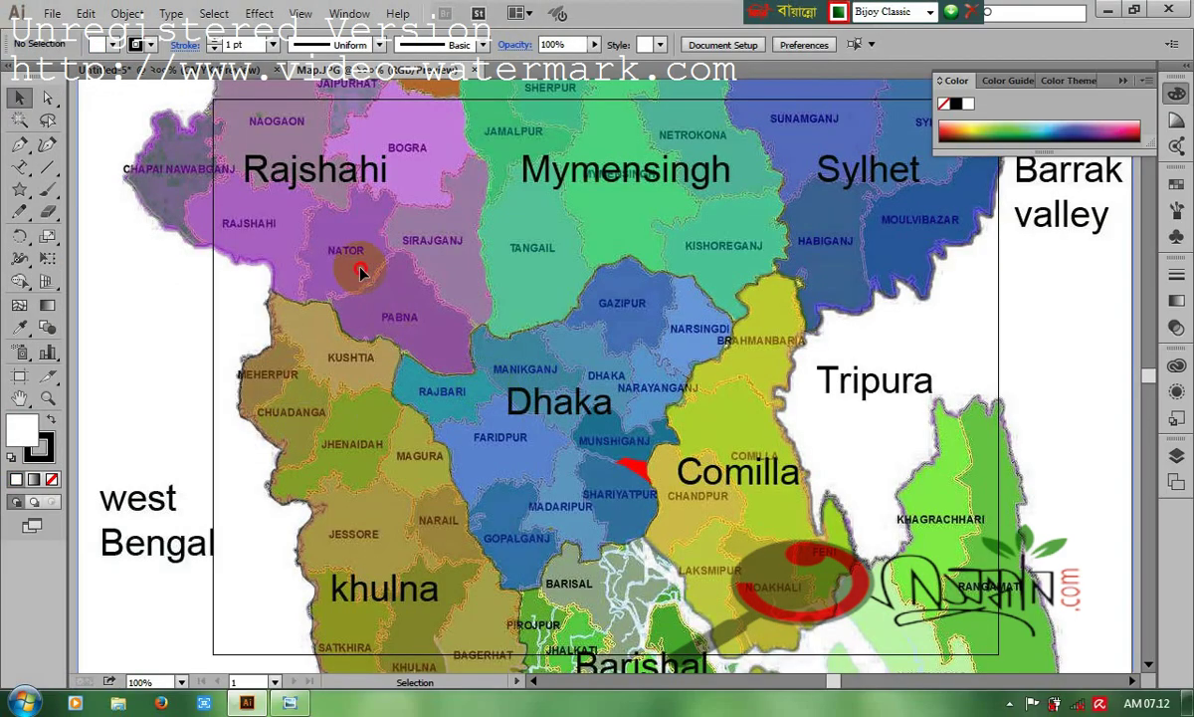
Step: Move the oversized map image down until its upper-left corner is visible near the artboard's top edge
{"action": "left_click_drag", "start_coordinate": [342, 160], "coordinate": [383, 316]}
{"action": "left_click_drag", "start_coordinate": [361, 209], "coordinate": [372, 368]}
{"action": "left_click_drag", "start_coordinate": [358, 229], "coordinate": [373, 379]}
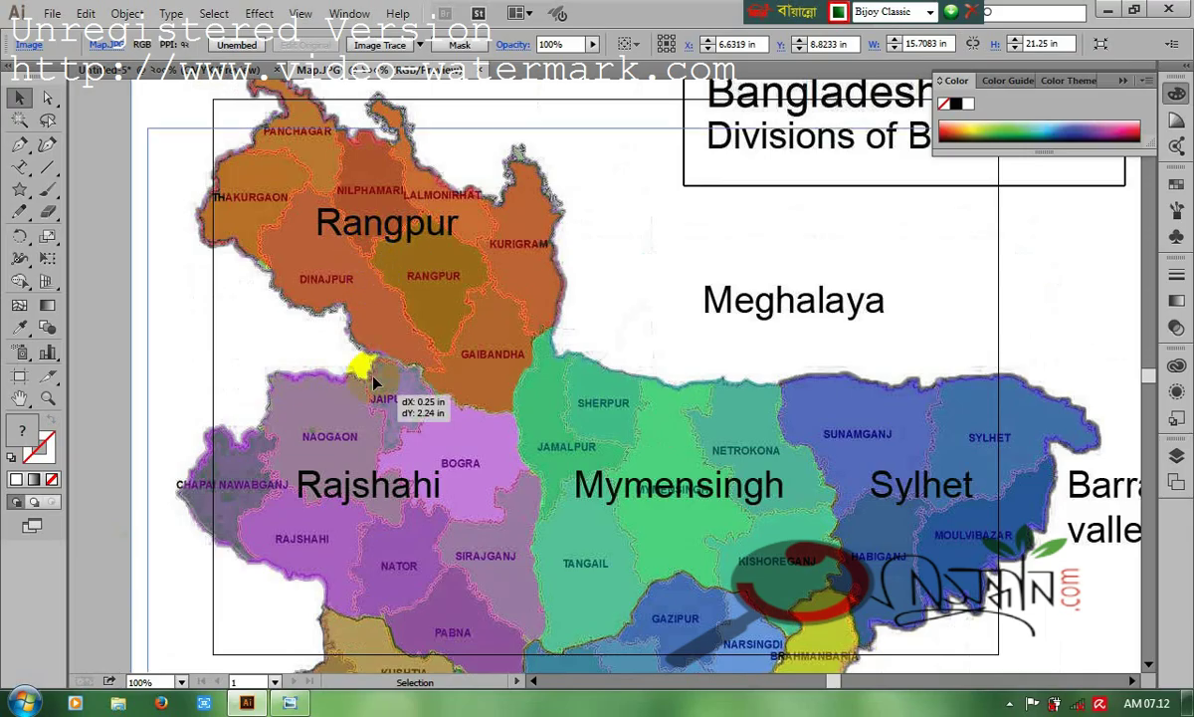
{"action": "left_click_drag", "start_coordinate": [335, 288], "coordinate": [343, 270]}
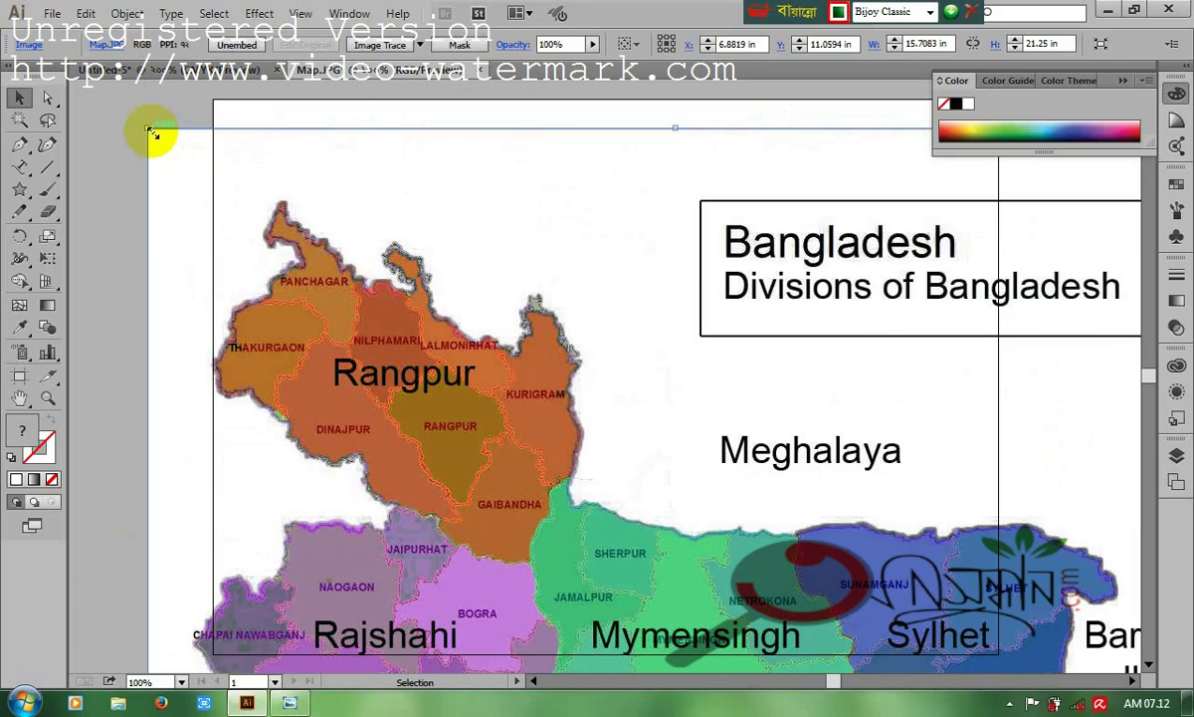
Step: Scale the map image down to about 5.68 × 7.68 in, position it inside the artboard, and deselect it
{"action": "left_click_drag", "start_coordinate": [149, 132], "coordinate": [568, 388]}
{"action": "key", "text": "ctrl+z"}
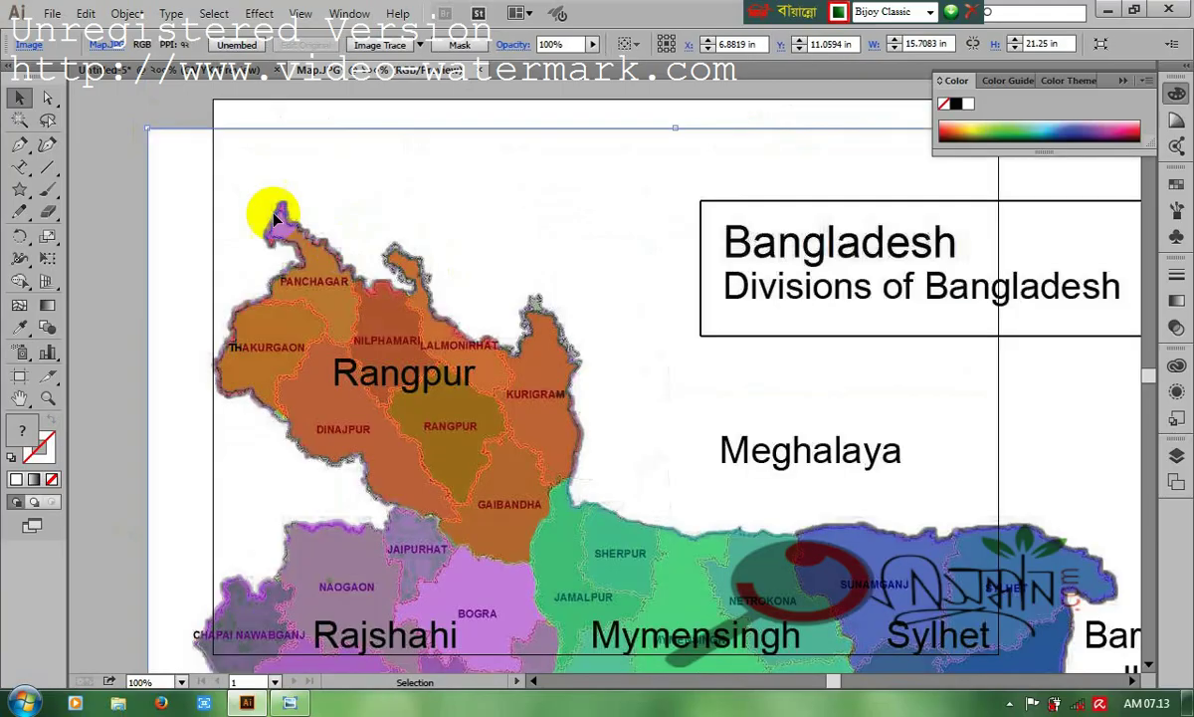
{"action": "left_click_drag", "start_coordinate": [151, 133], "coordinate": [331, 324]}
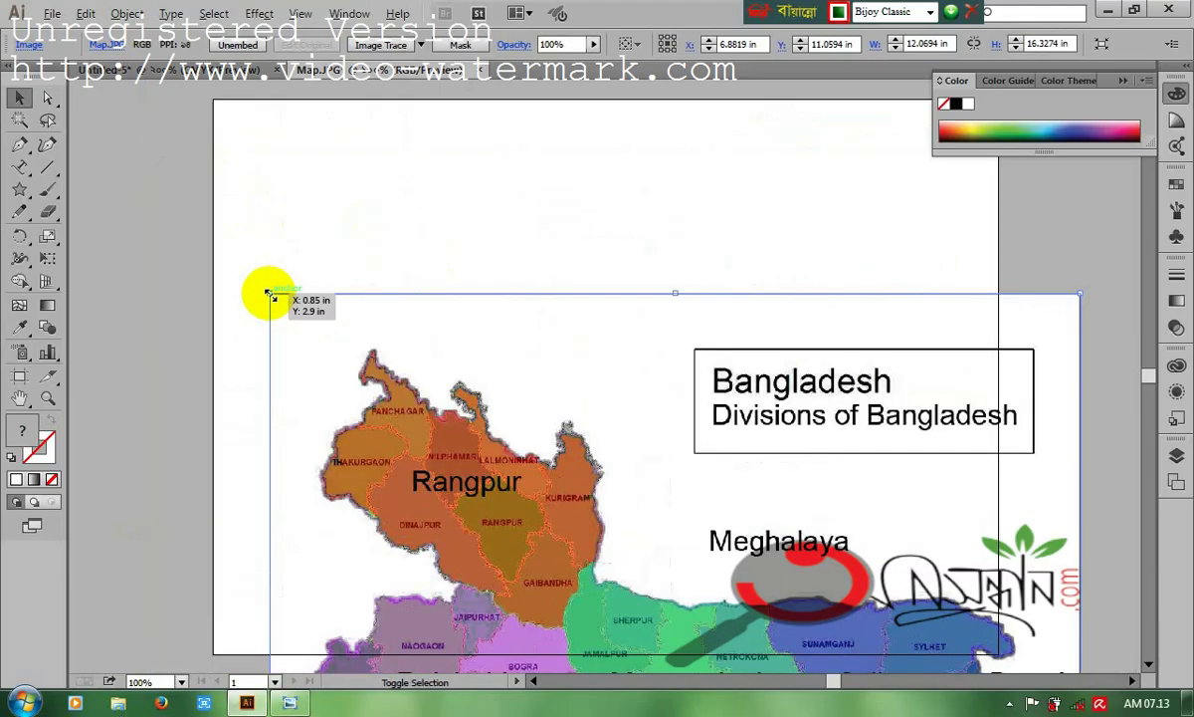
{"action": "left_click_drag", "start_coordinate": [268, 294], "coordinate": [467, 561]}
{"action": "left_click_drag", "start_coordinate": [550, 564], "coordinate": [407, 136]}
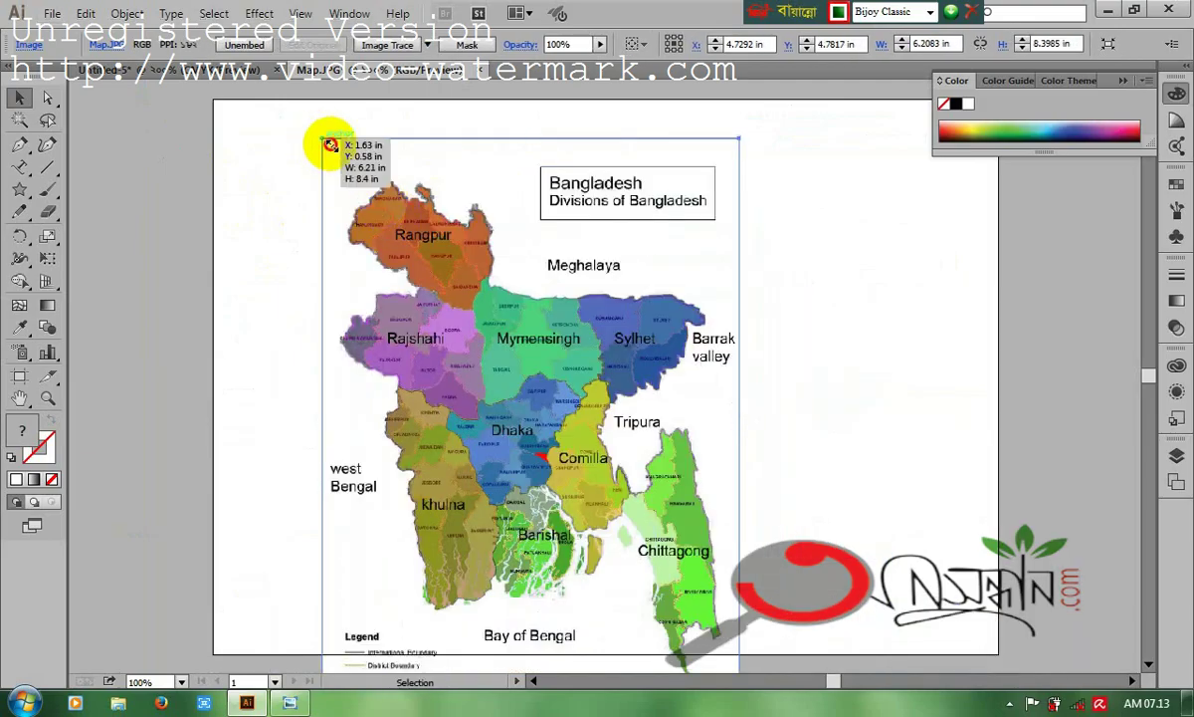
{"action": "left_click_drag", "start_coordinate": [330, 145], "coordinate": [347, 168]}
{"action": "left_click_drag", "start_coordinate": [479, 302], "coordinate": [439, 258]}
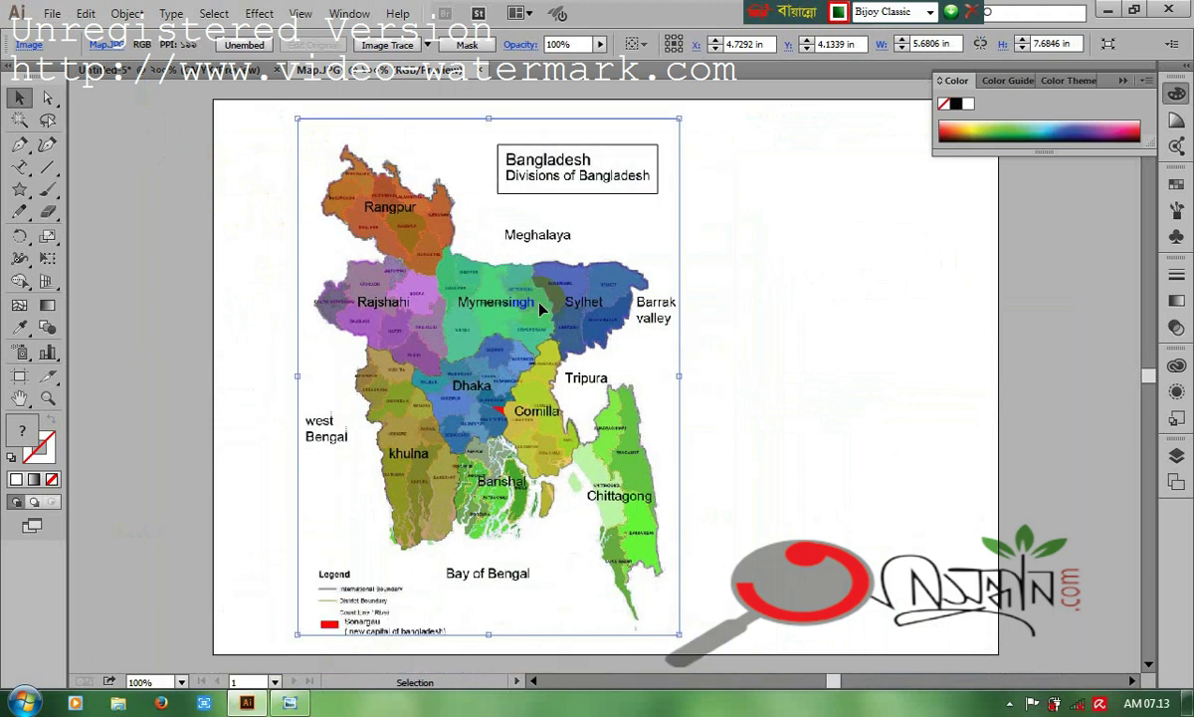
{"action": "left_click", "coordinate": [756, 381]}
Step: Deselect everything, activate the Pen tool and set the fill colour to dark red, hex B70606
{"action": "key", "text": "a"}
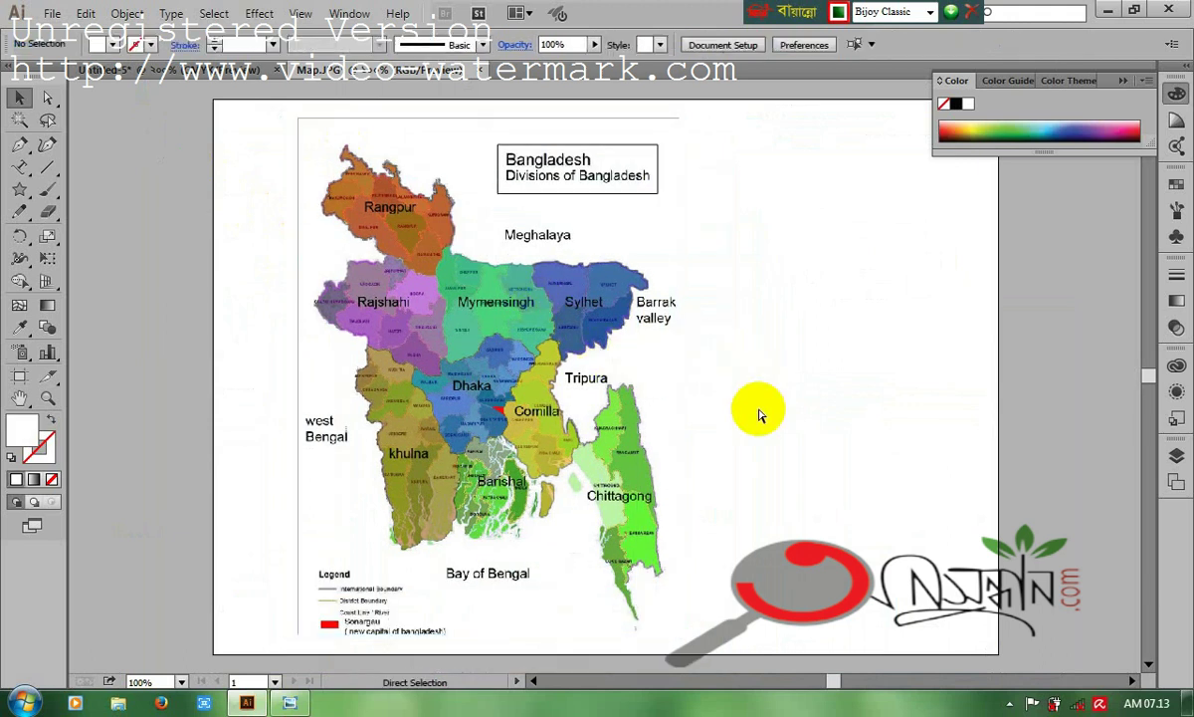
{"action": "key", "text": "ctrl+plus"}
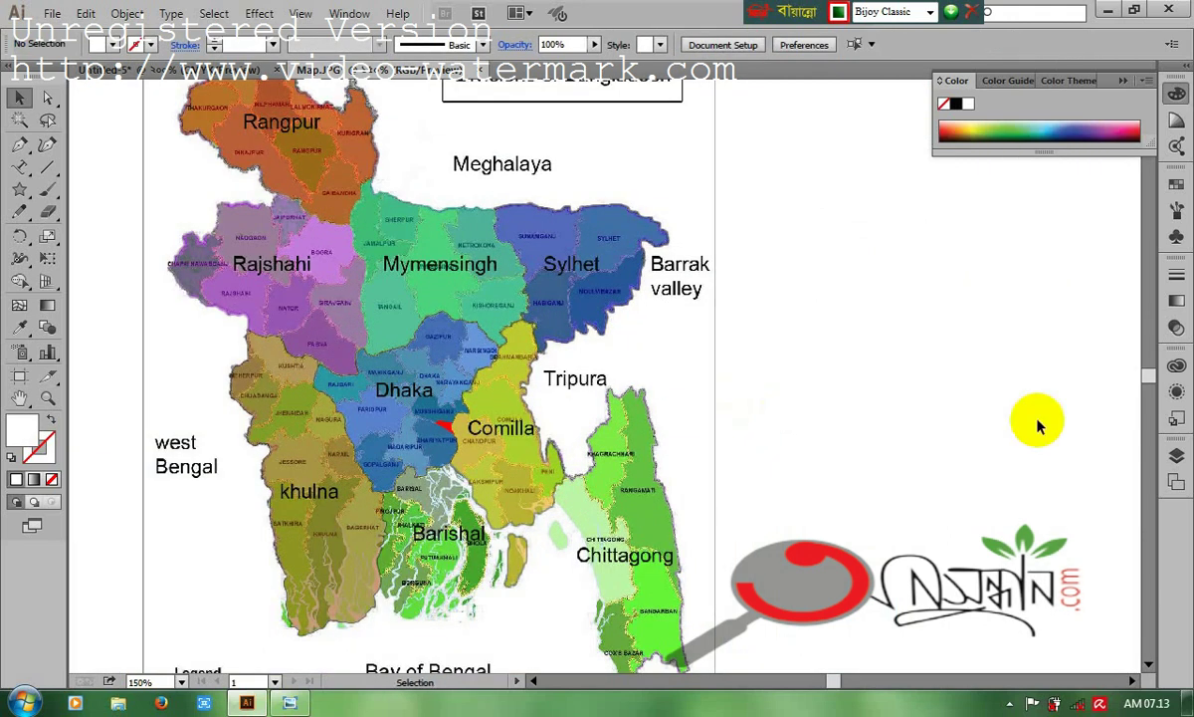
{"action": "left_click_drag", "start_coordinate": [1147, 373], "coordinate": [1150, 387]}
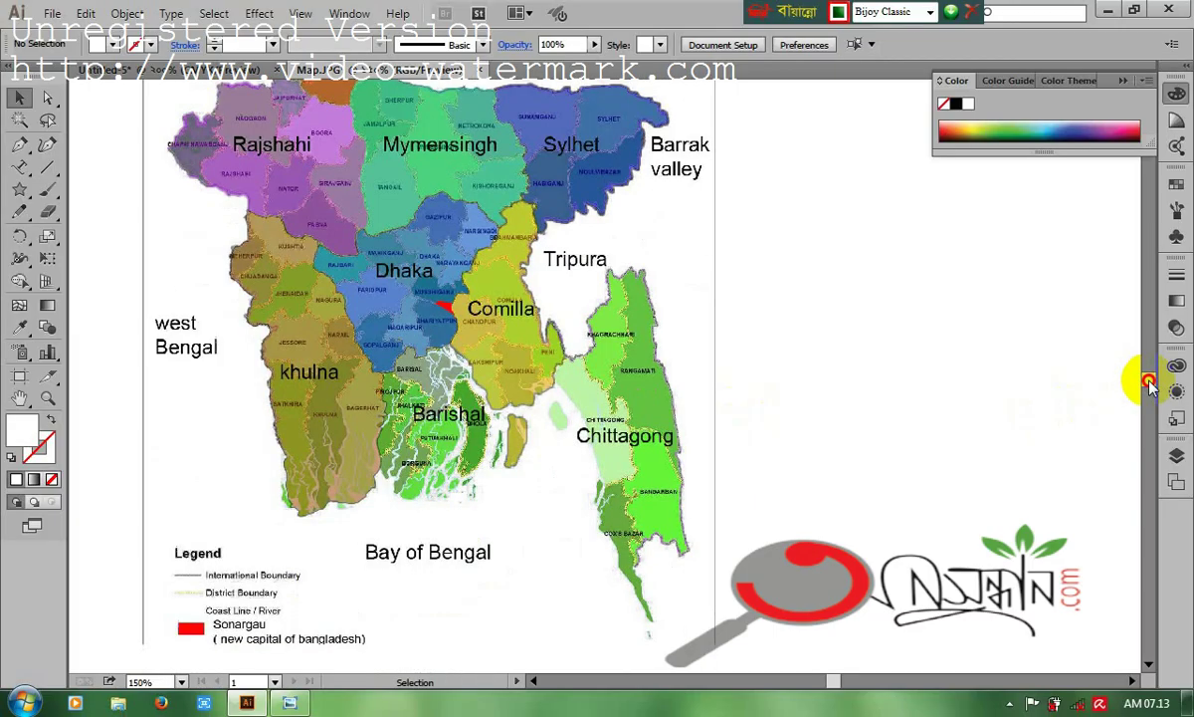
{"action": "left_click", "coordinate": [505, 301]}
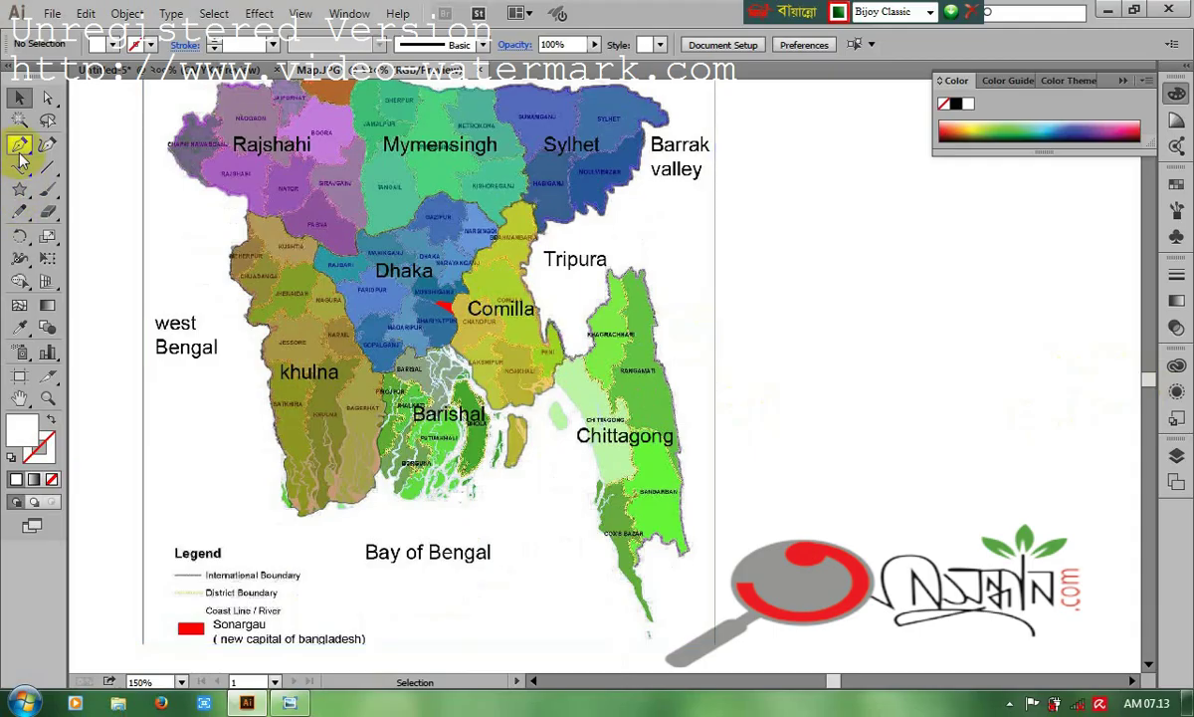
{"action": "left_click", "coordinate": [19, 148]}
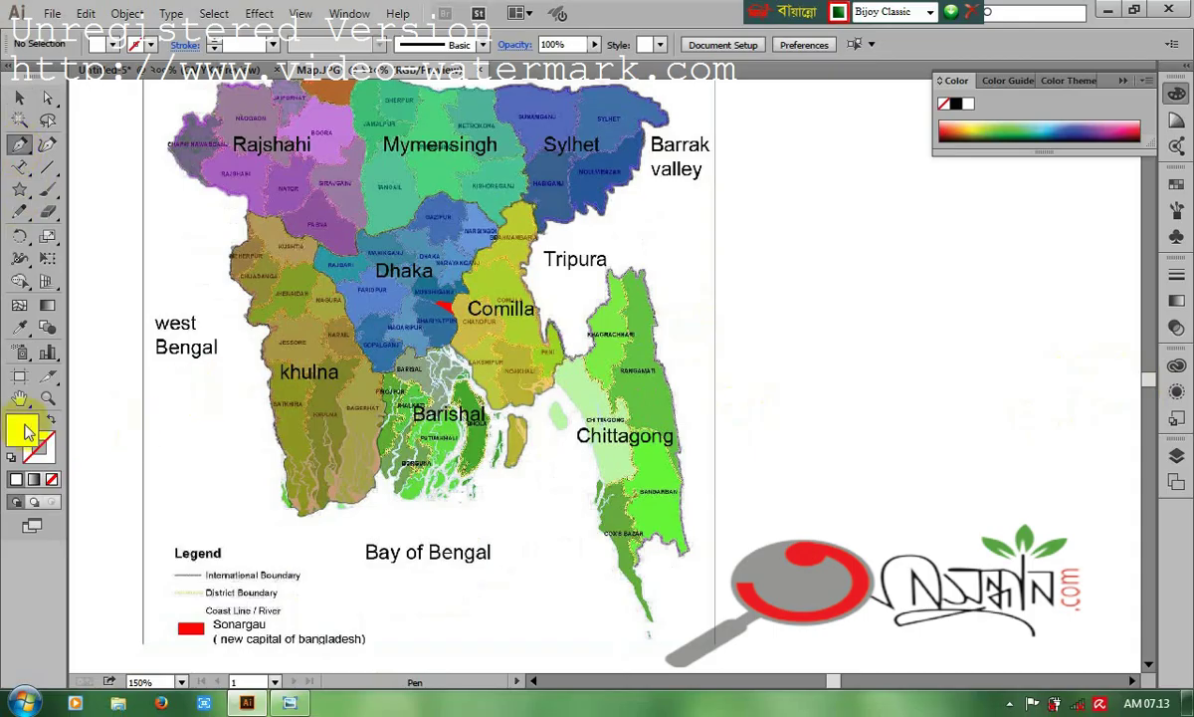
{"action": "double_click", "coordinate": [27, 430]}
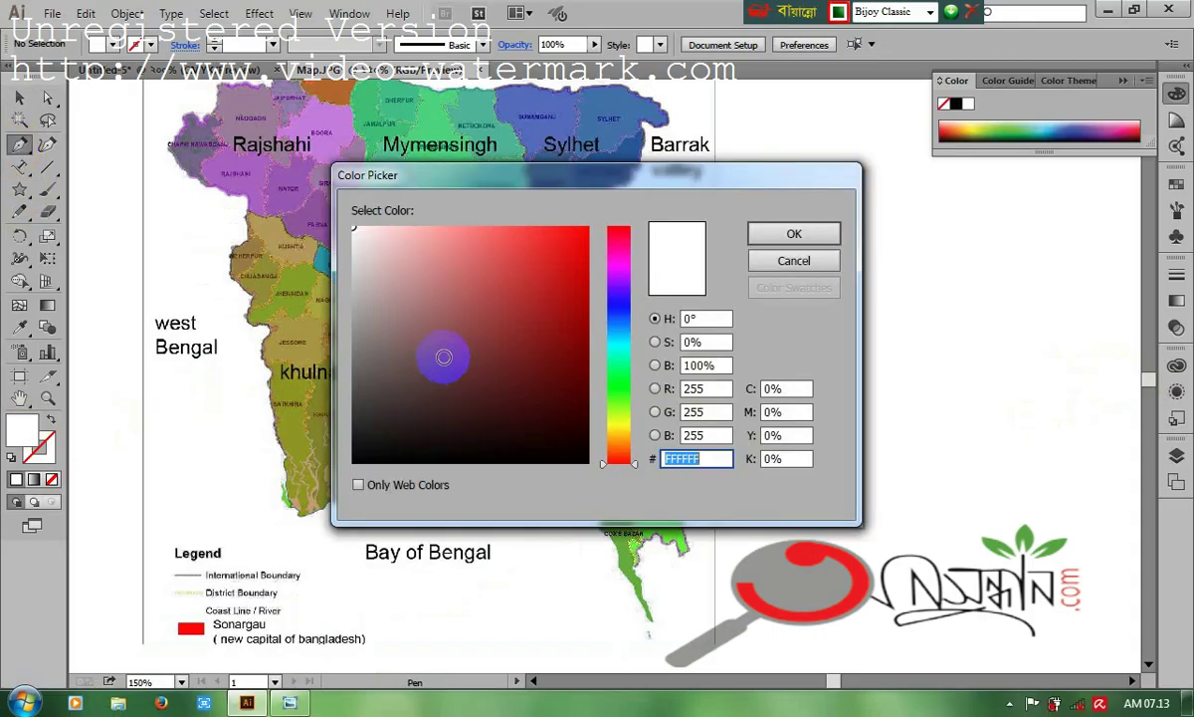
{"action": "left_click", "coordinate": [583, 291]}
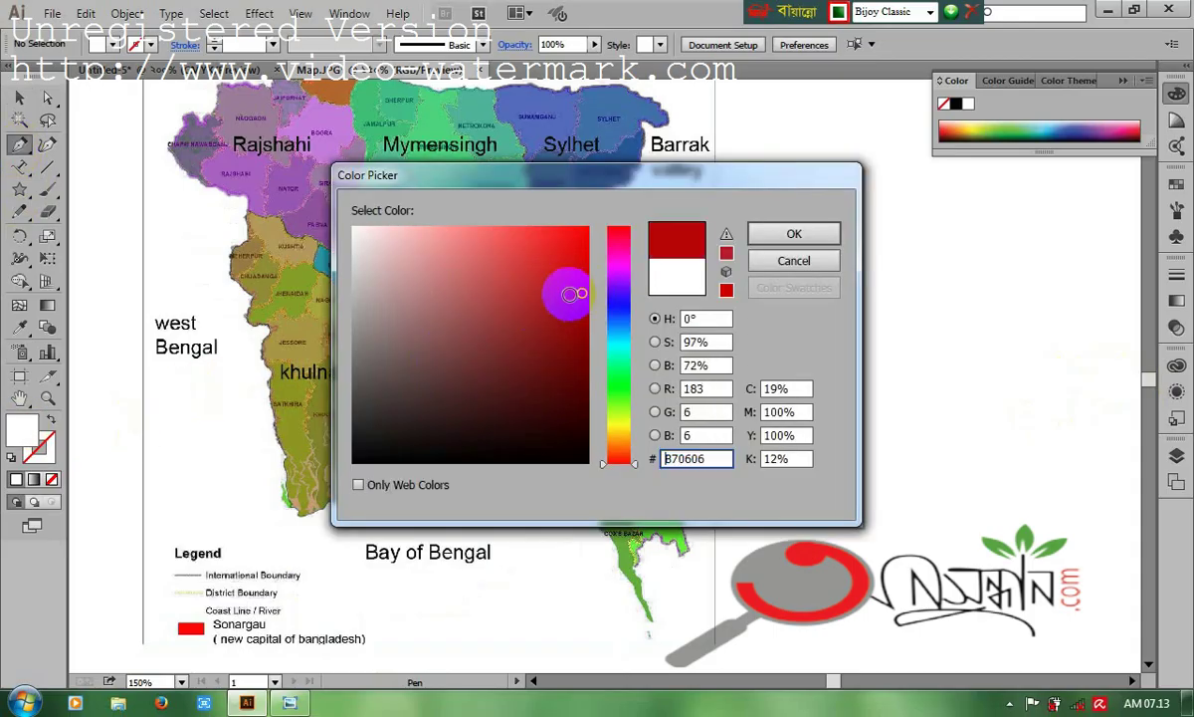
{"action": "left_click", "coordinate": [777, 234]}
Step: Start a Pen path at the map's southwestern corner and give it a dark red stroke with no fill
{"action": "left_click", "coordinate": [294, 494]}
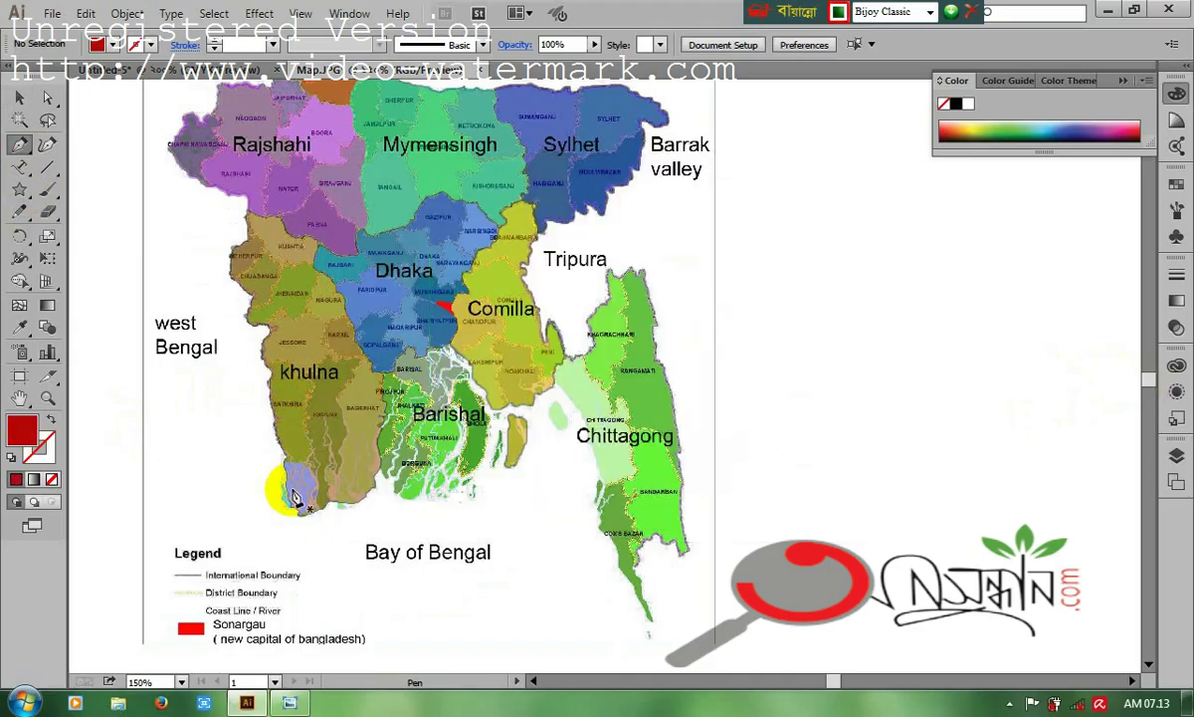
{"action": "left_click", "coordinate": [289, 506]}
{"action": "mouse_move", "coordinate": [289, 496]}
{"action": "left_mouse_down"}
{"action": "mouse_move", "coordinate": [277, 434]}
{"action": "mouse_move", "coordinate": [114, 455]}
{"action": "mouse_move", "coordinate": [50, 426]}
{"action": "left_mouse_up"}
{"action": "left_click", "coordinate": [50, 424]}
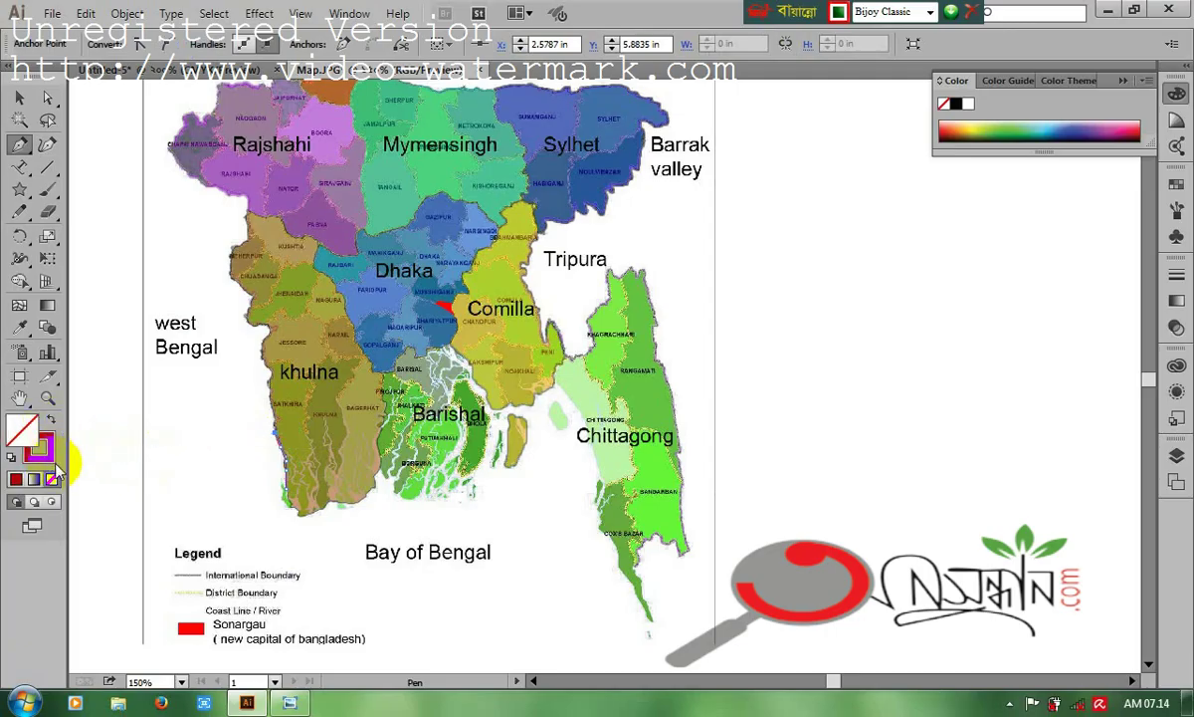
{"action": "left_click", "coordinate": [21, 434]}
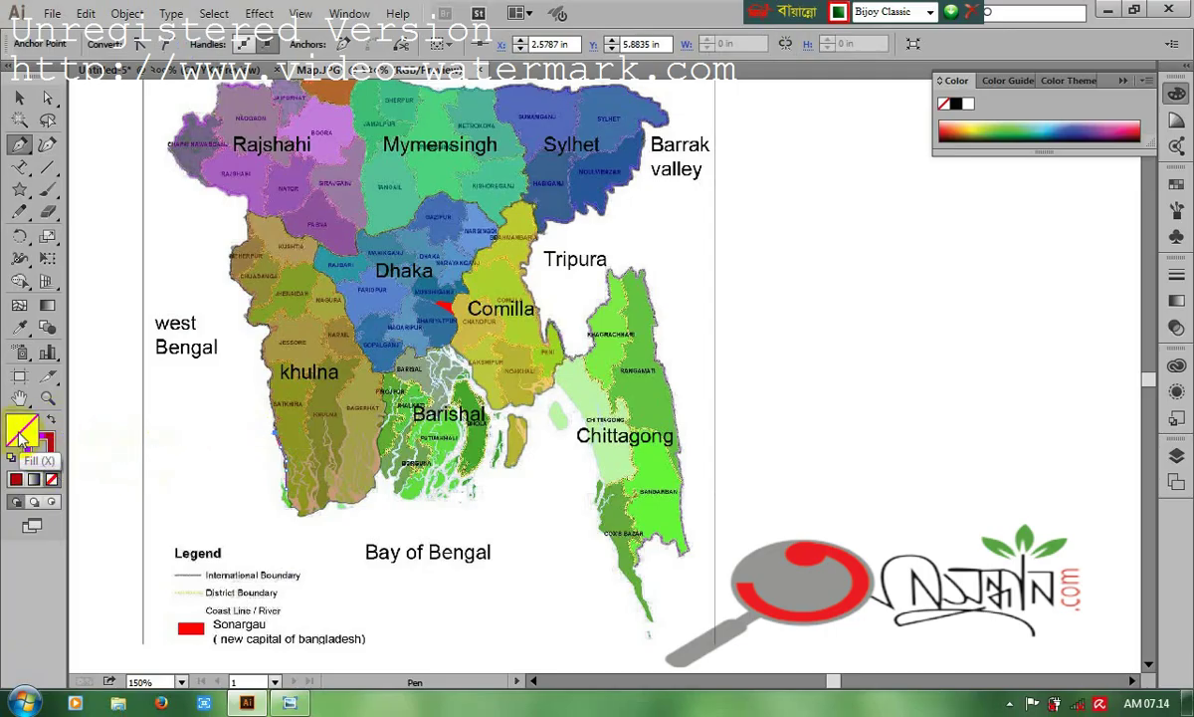
Step: Continue the Pen path up Khulna's western border to its junction with Rajshahi, undoing any misplaced anchor
{"action": "left_click", "coordinate": [267, 388]}
{"action": "left_click", "coordinate": [267, 373]}
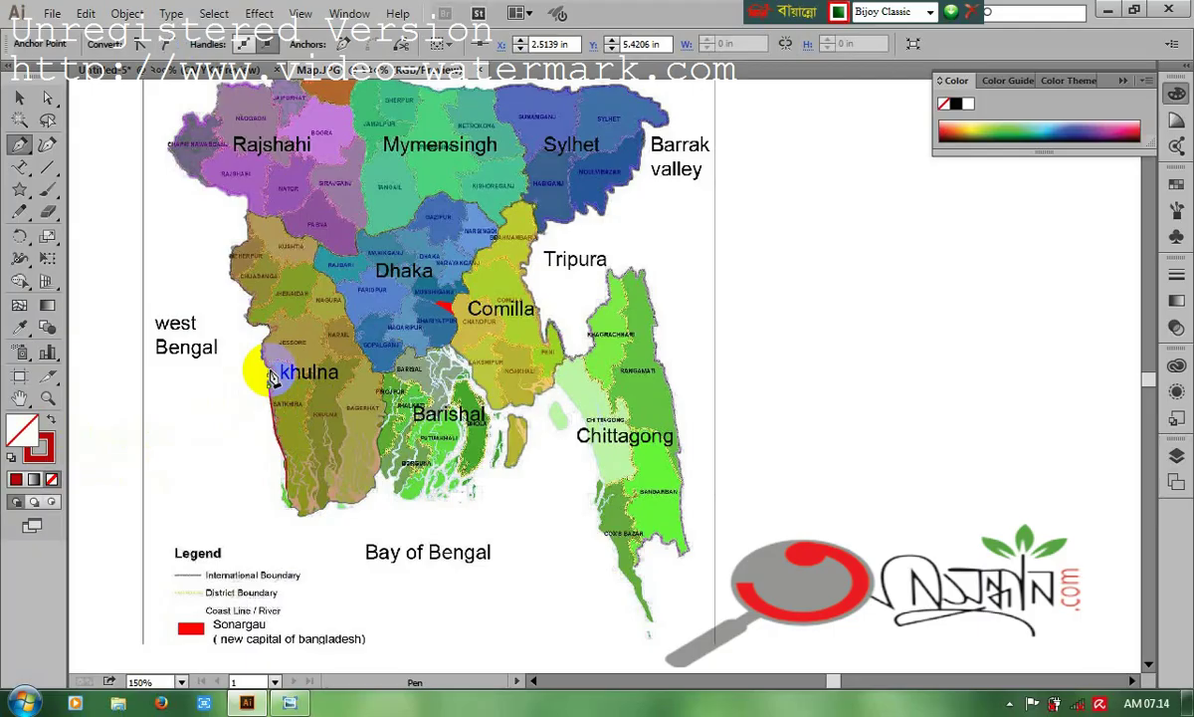
{"action": "left_click", "coordinate": [264, 355]}
{"action": "left_click", "coordinate": [265, 340]}
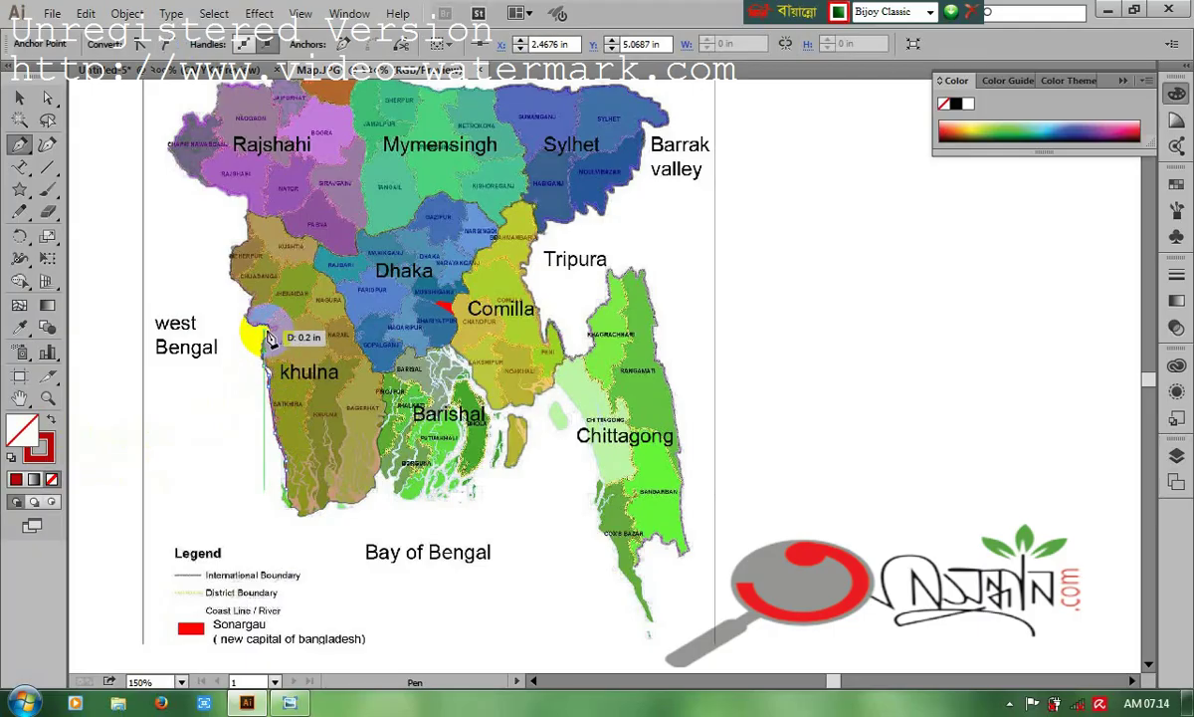
{"action": "left_click", "coordinate": [263, 330]}
{"action": "key", "text": "ctrl+z"}
{"action": "left_click", "coordinate": [253, 315]}
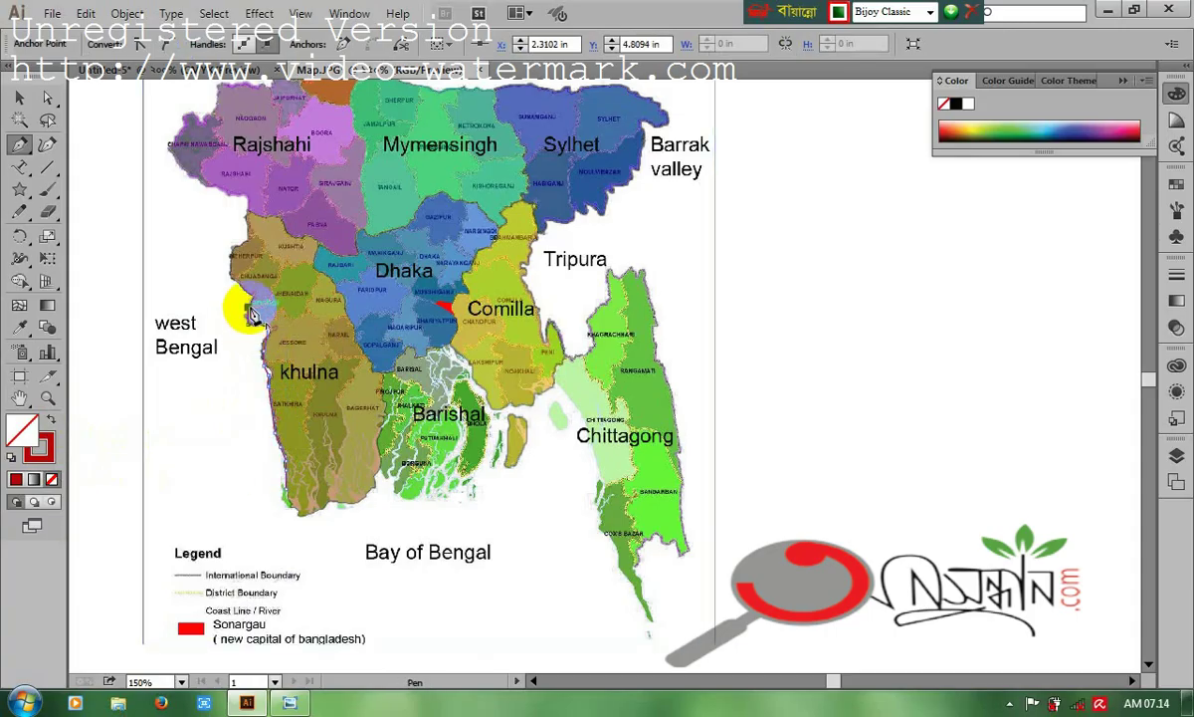
{"action": "left_click", "coordinate": [250, 309]}
{"action": "left_click", "coordinate": [239, 283]}
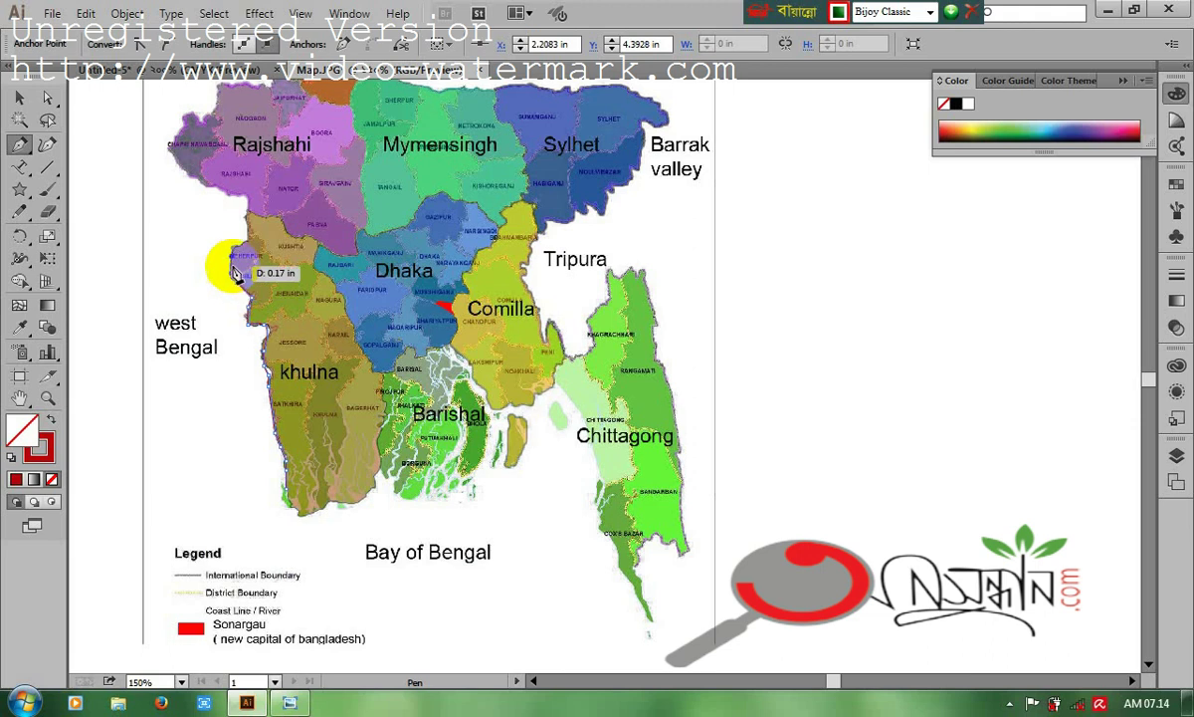
{"action": "left_click", "coordinate": [245, 250]}
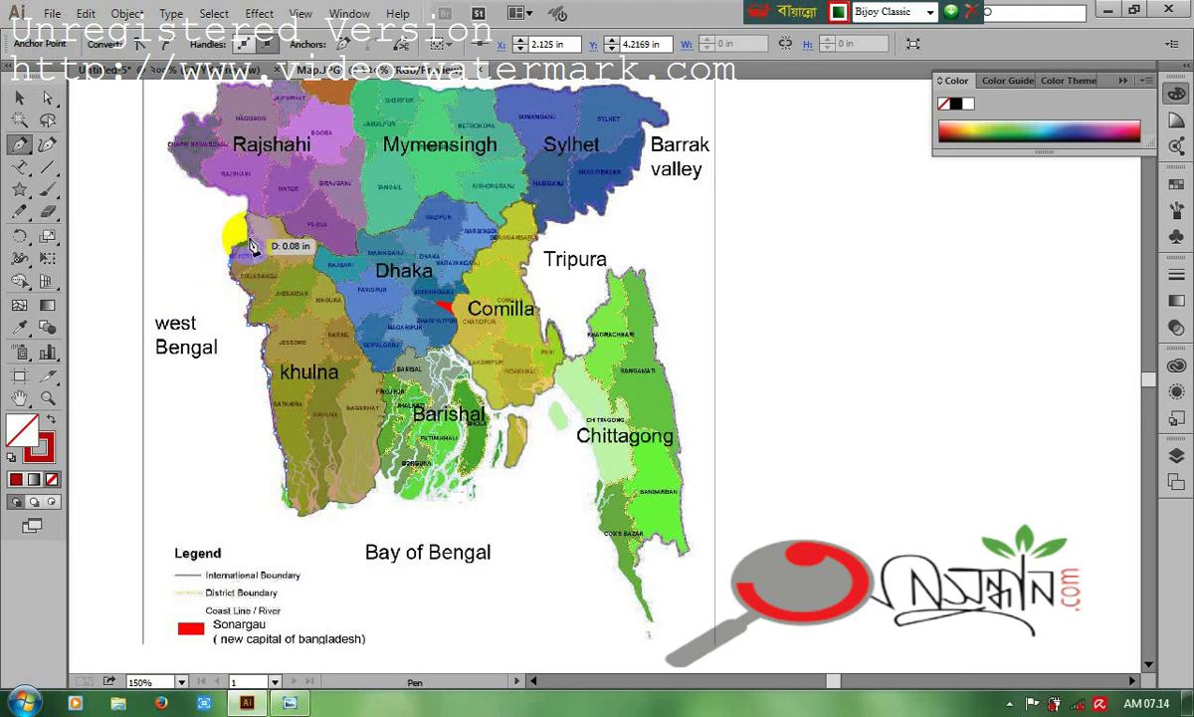
{"action": "left_click", "coordinate": [246, 213]}
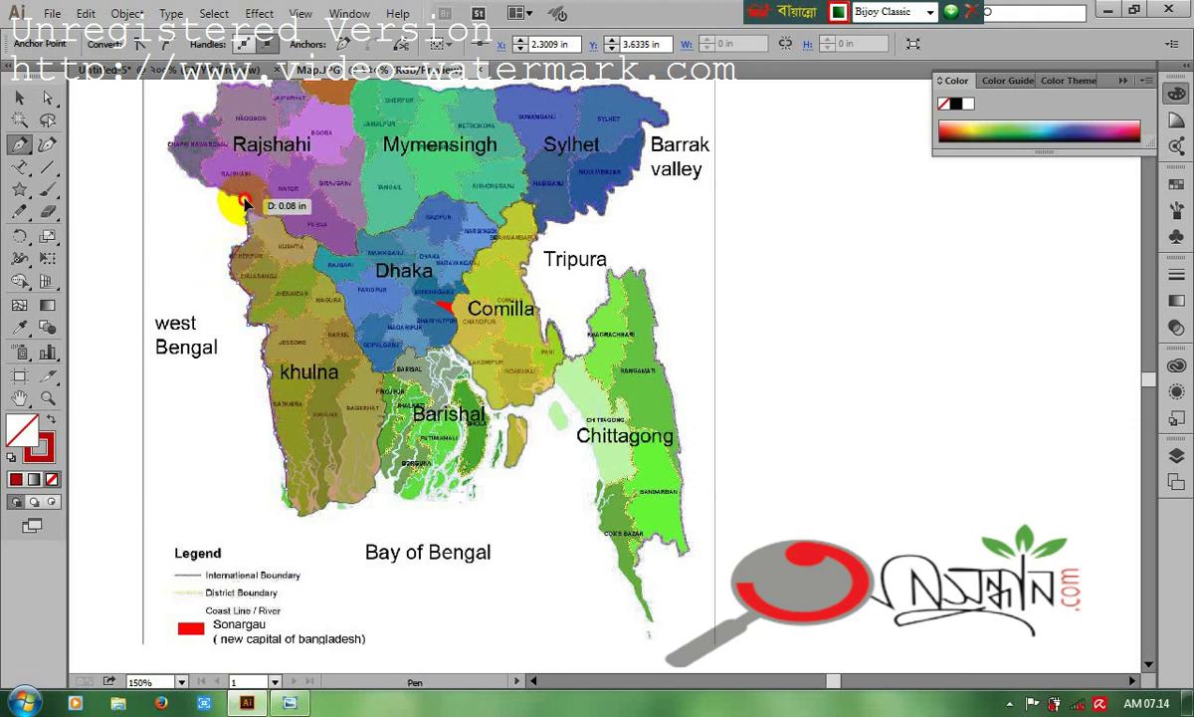
Step: Trace Rajshahi's western and northern border with Pen anchors up to where it meets Rangpur
{"action": "left_click", "coordinate": [239, 194]}
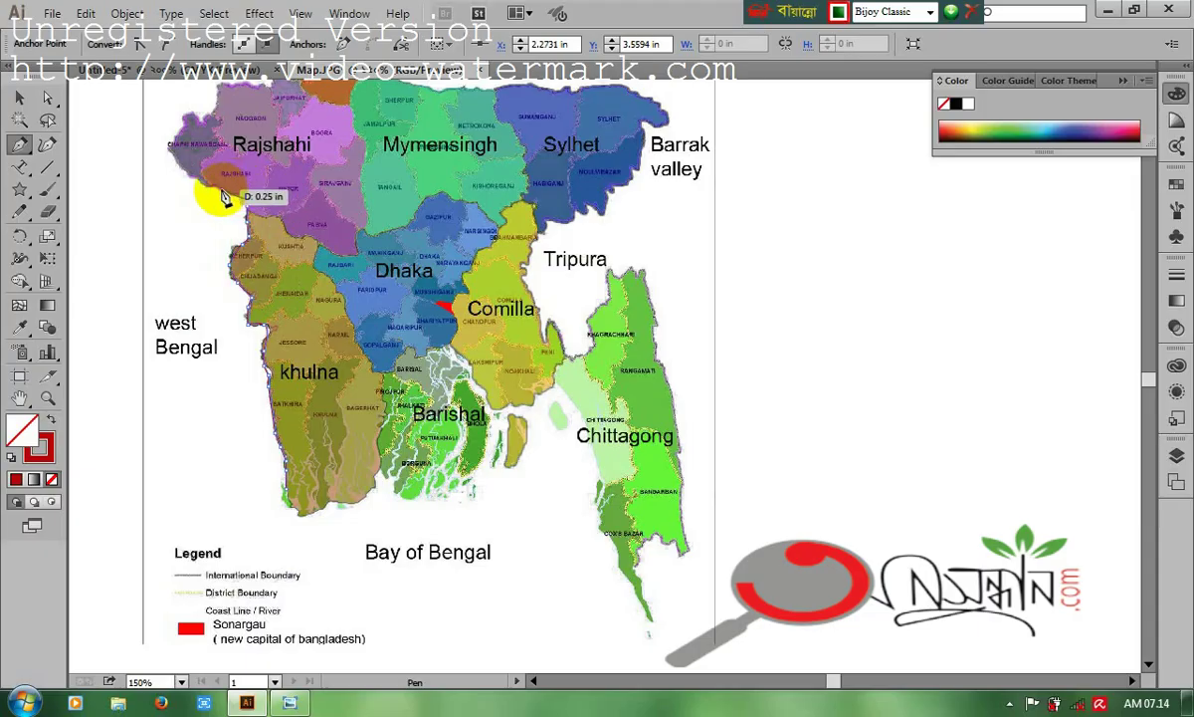
{"action": "left_click", "coordinate": [197, 182]}
{"action": "left_click", "coordinate": [177, 165]}
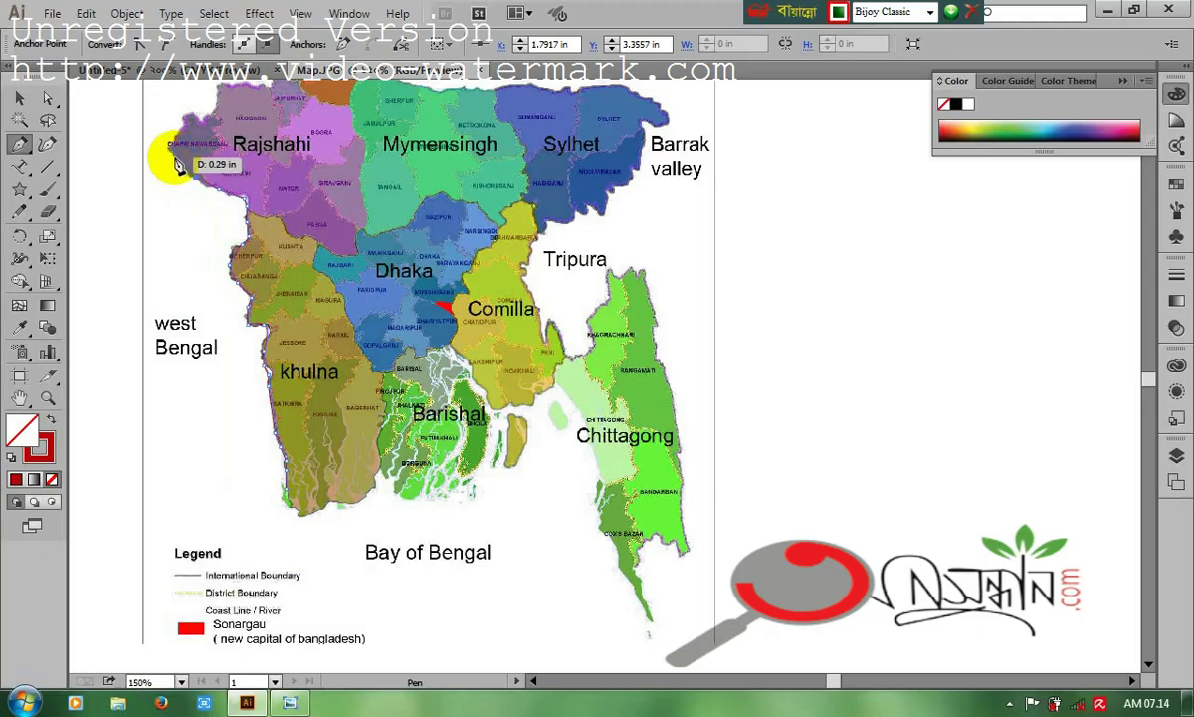
{"action": "left_click", "coordinate": [185, 137]}
{"action": "left_click", "coordinate": [198, 122]}
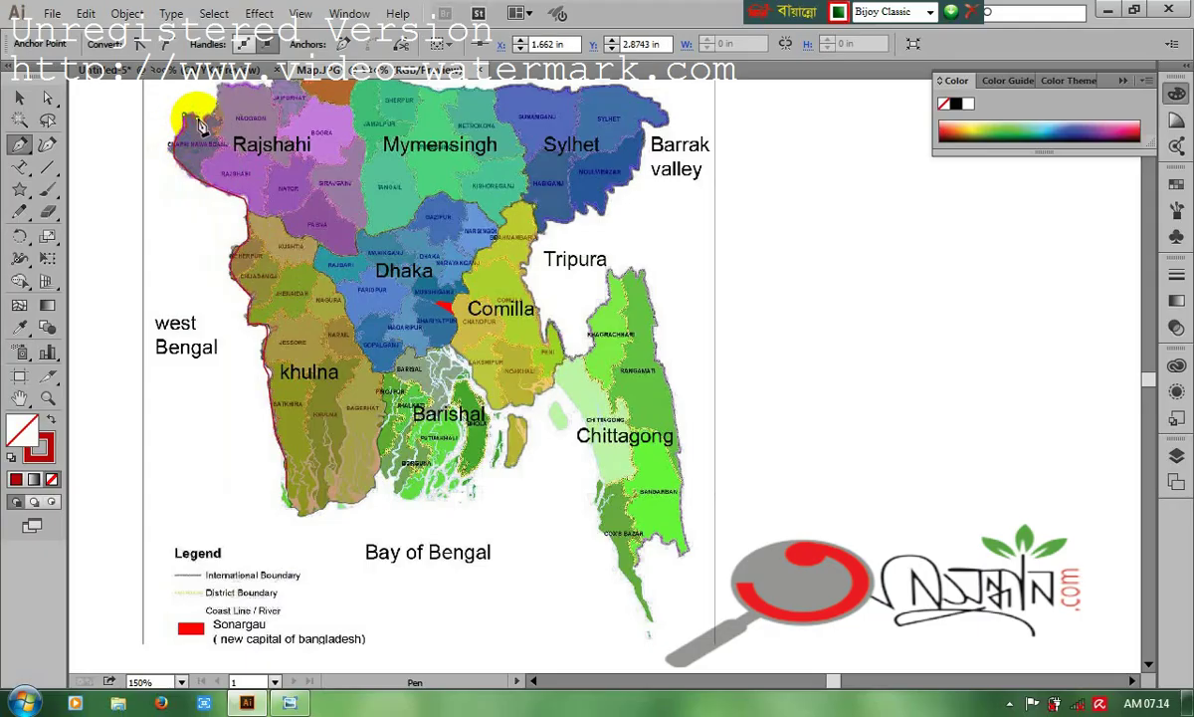
{"action": "left_click", "coordinate": [212, 110]}
{"action": "left_click", "coordinate": [219, 96]}
{"action": "scroll", "coordinate": [223, 88], "scroll_direction": "up", "scroll_amount": 1}
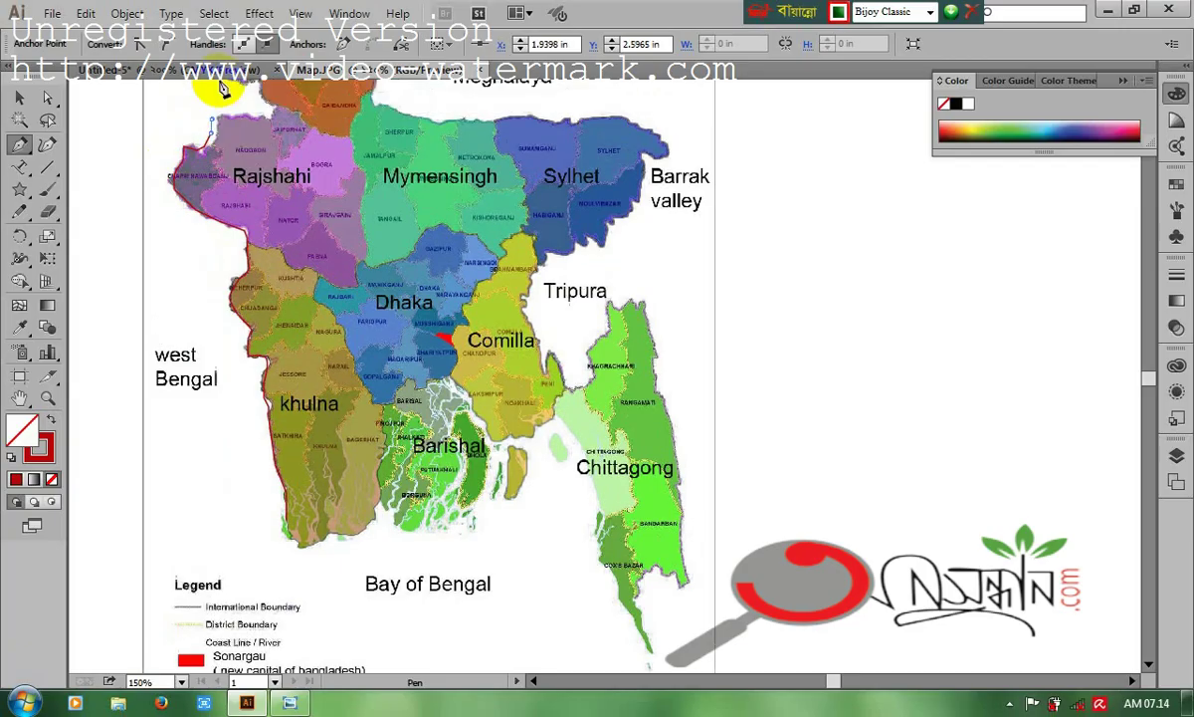
{"action": "left_click", "coordinate": [273, 111]}
{"action": "left_click", "coordinate": [289, 148]}
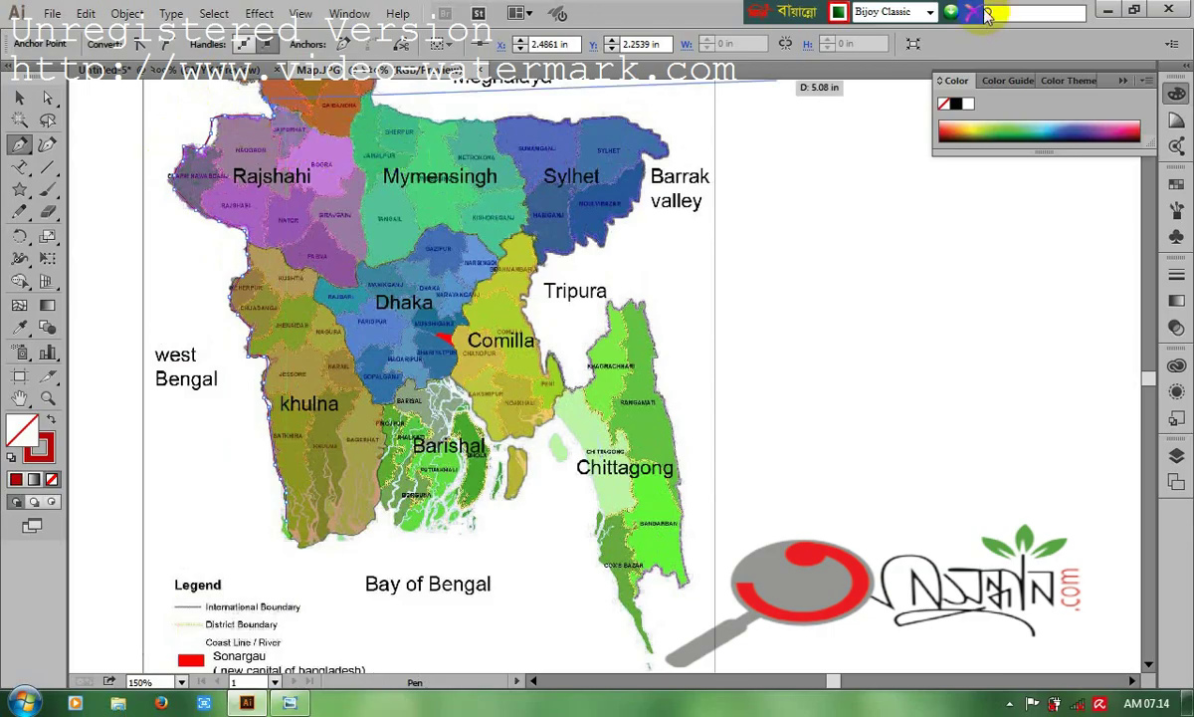
Step: Switch the keyboard layout from Bijoy Classic to English
{"action": "left_click", "coordinate": [922, 16]}
{"action": "left_click", "coordinate": [872, 30]}
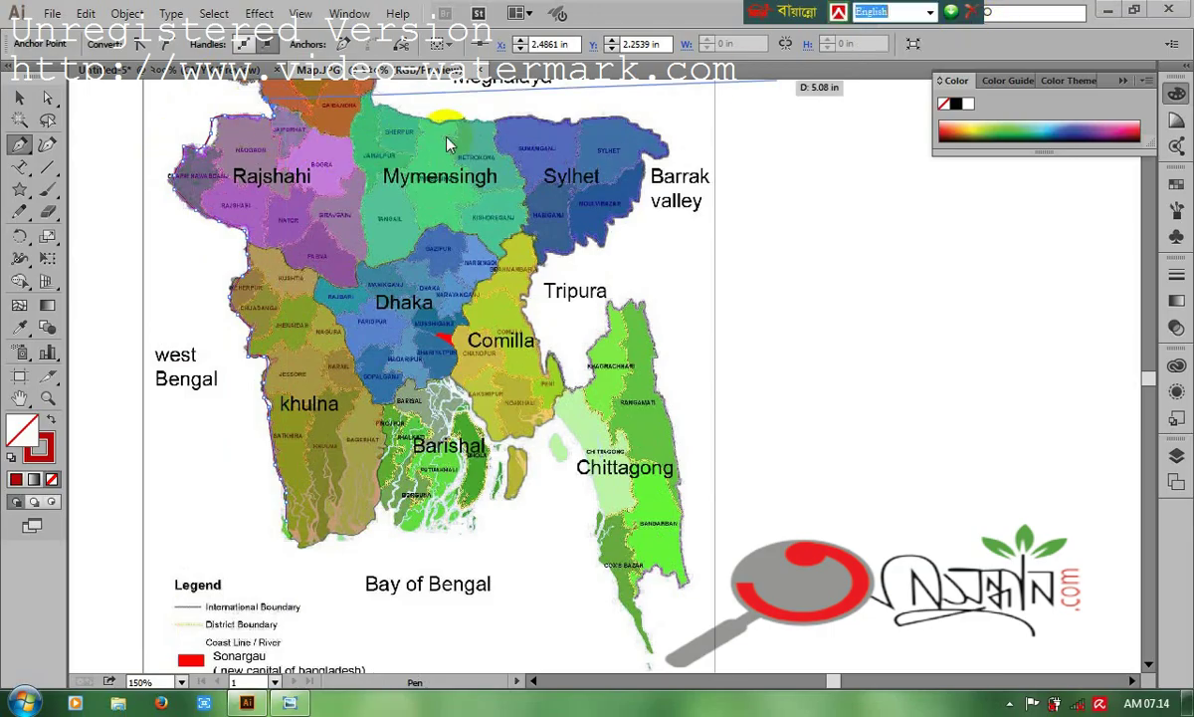
{"action": "left_click_drag", "start_coordinate": [309, 257], "coordinate": [313, 417]}
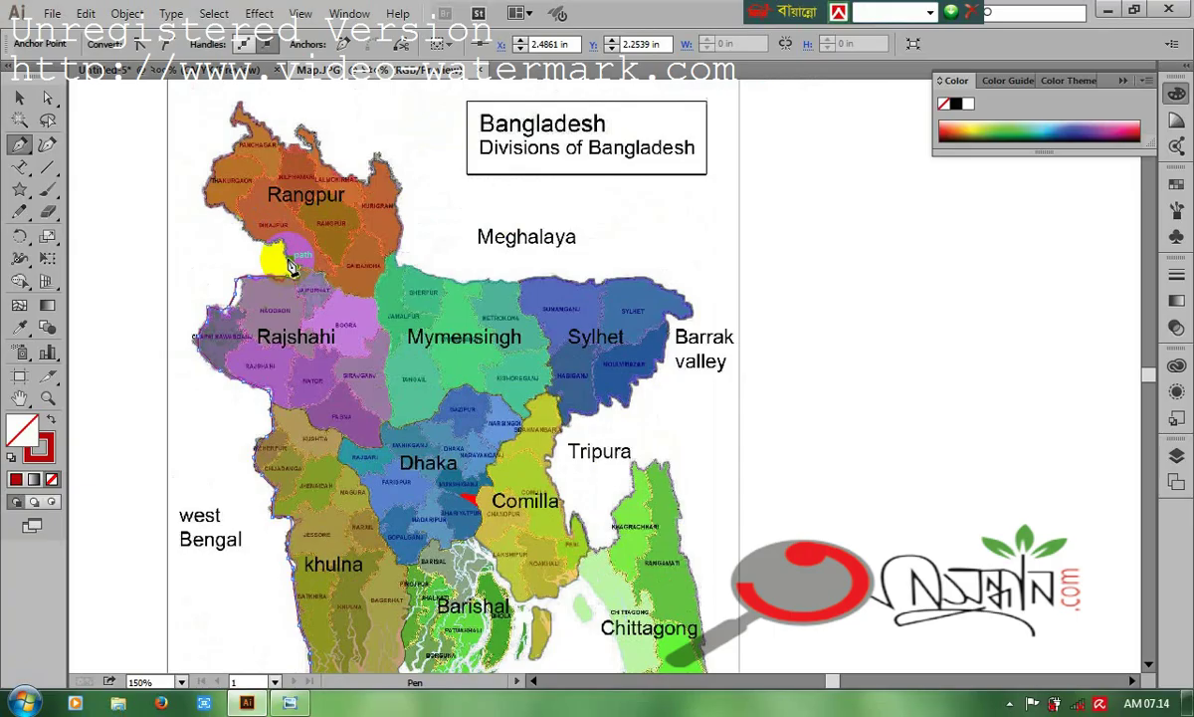
Step: Extend the Pen path along Rangpur's southwestern border to the region's westernmost point
{"action": "left_click", "coordinate": [274, 242]}
{"action": "left_click", "coordinate": [249, 235]}
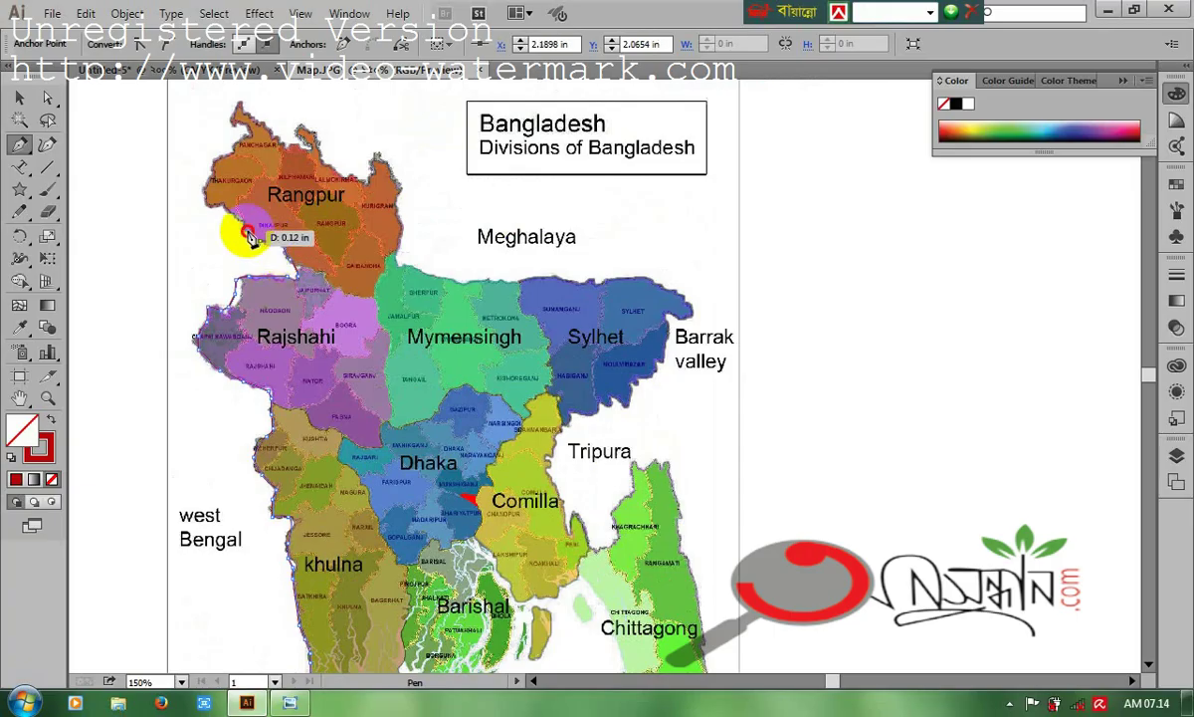
{"action": "left_click", "coordinate": [229, 213]}
{"action": "left_click", "coordinate": [210, 207]}
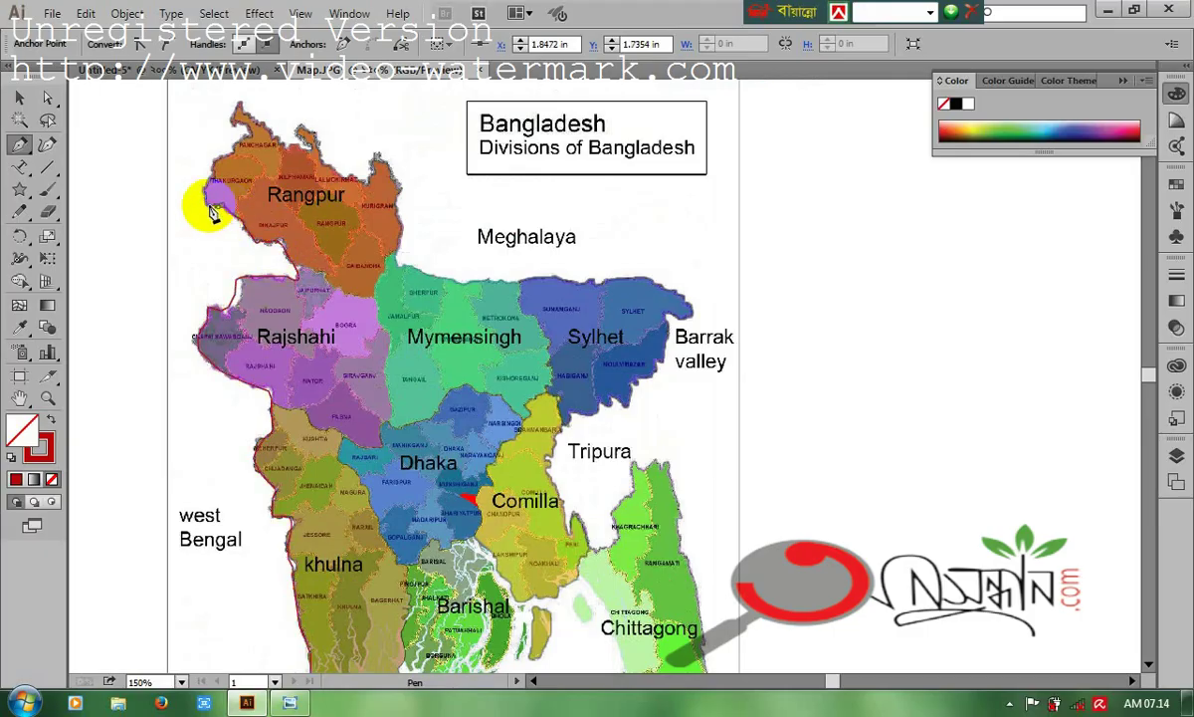
{"action": "left_click", "coordinate": [207, 192]}
Step: Trace Rangpur's northwestern border with Pen anchors up to the country's northern tip
{"action": "left_click", "coordinate": [215, 177]}
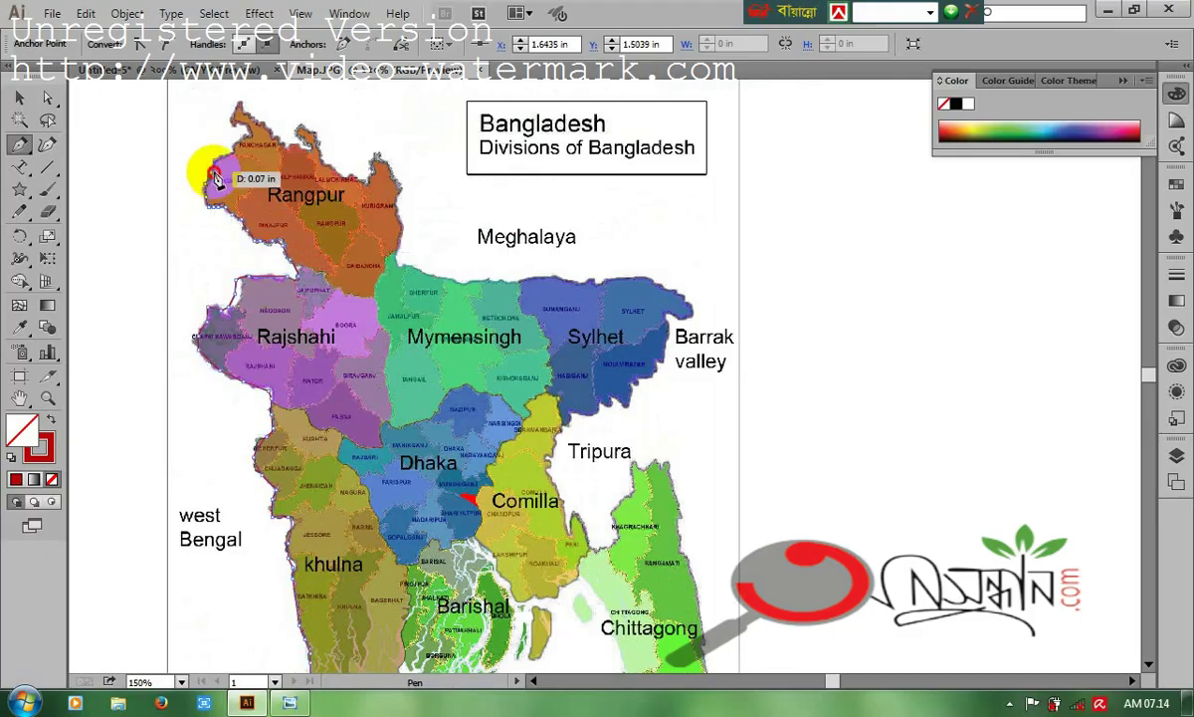
{"action": "left_click", "coordinate": [219, 164]}
{"action": "left_click", "coordinate": [237, 150]}
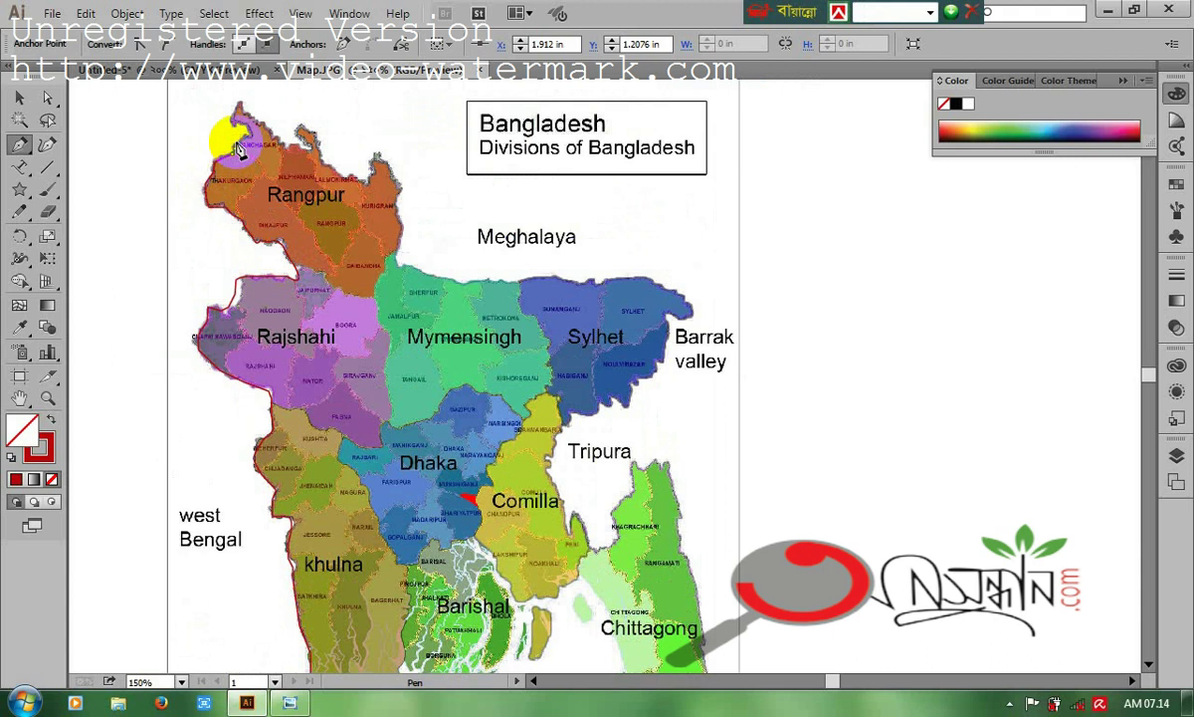
{"action": "left_click", "coordinate": [247, 137]}
{"action": "left_click", "coordinate": [242, 132]}
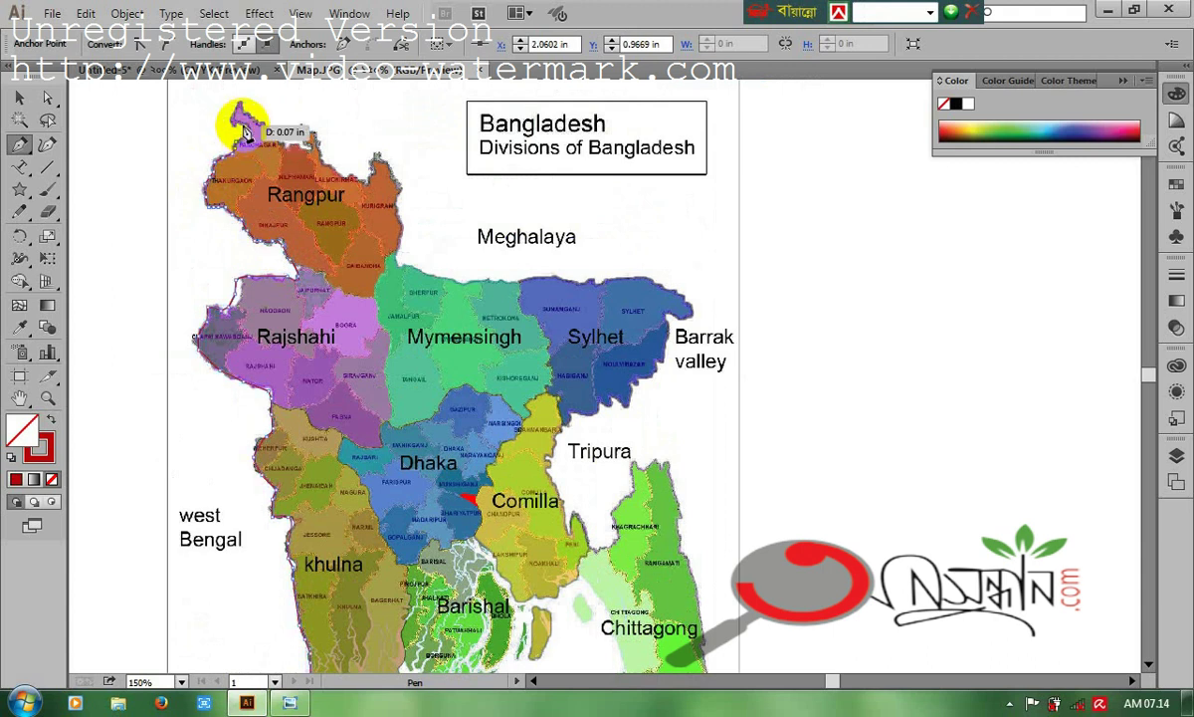
{"action": "left_click", "coordinate": [235, 124]}
{"action": "left_click", "coordinate": [244, 102]}
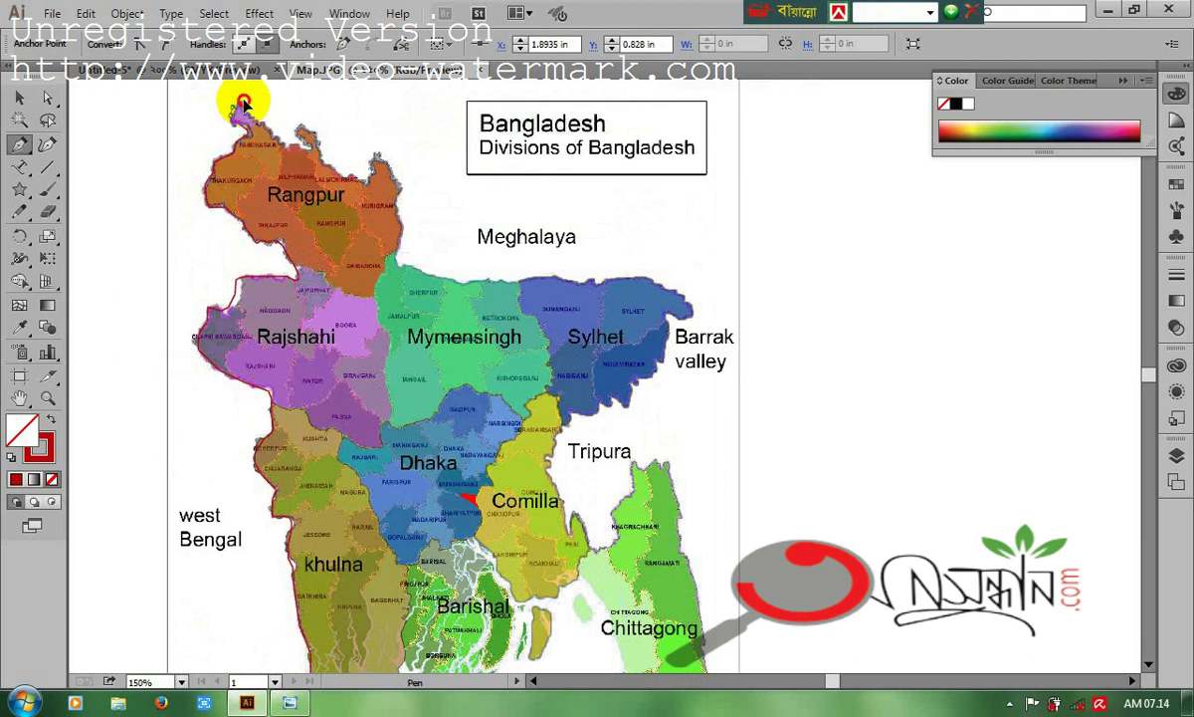
Step: Carry the Pen path from the northern tip along Rangpur's jagged northern edge and down its eastern side
{"action": "left_click", "coordinate": [269, 133]}
{"action": "left_click", "coordinate": [288, 143]}
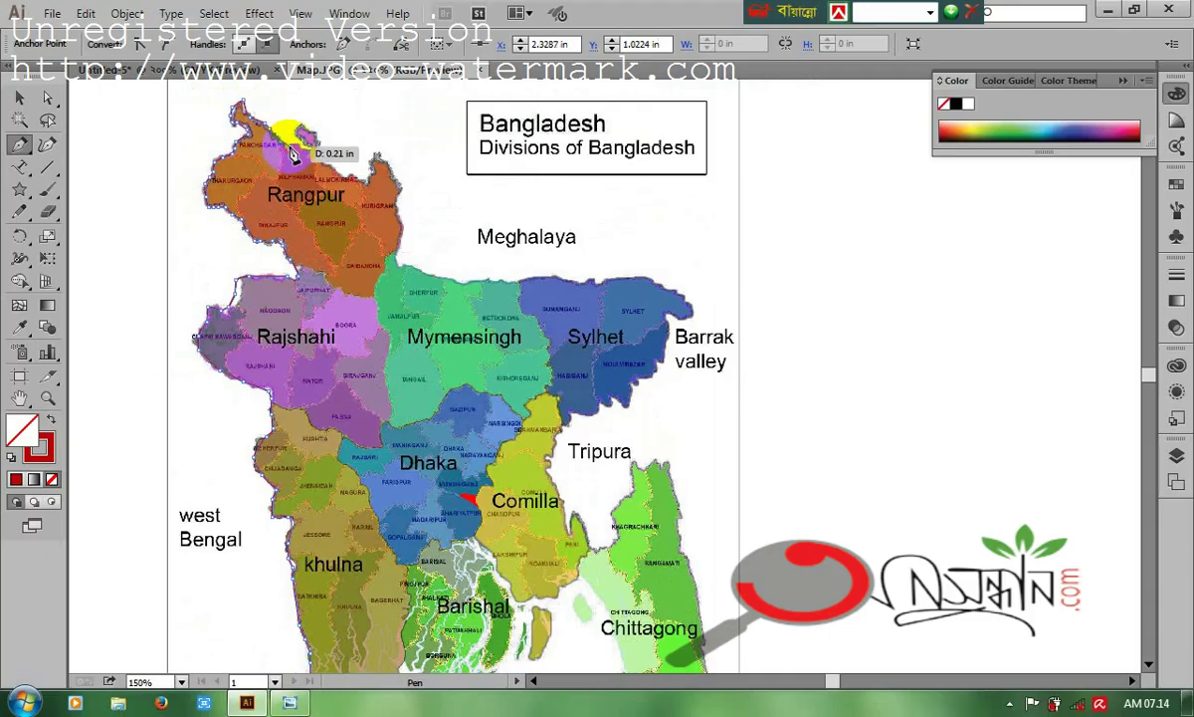
{"action": "left_click", "coordinate": [308, 147]}
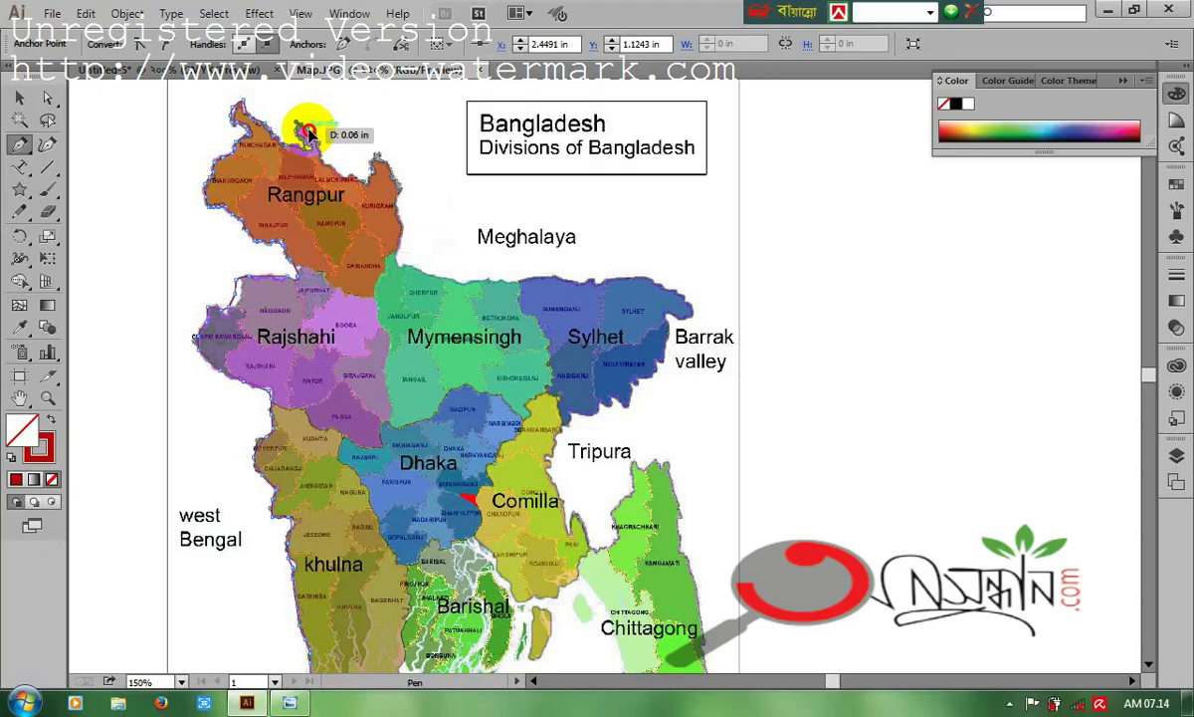
{"action": "left_click", "coordinate": [322, 160]}
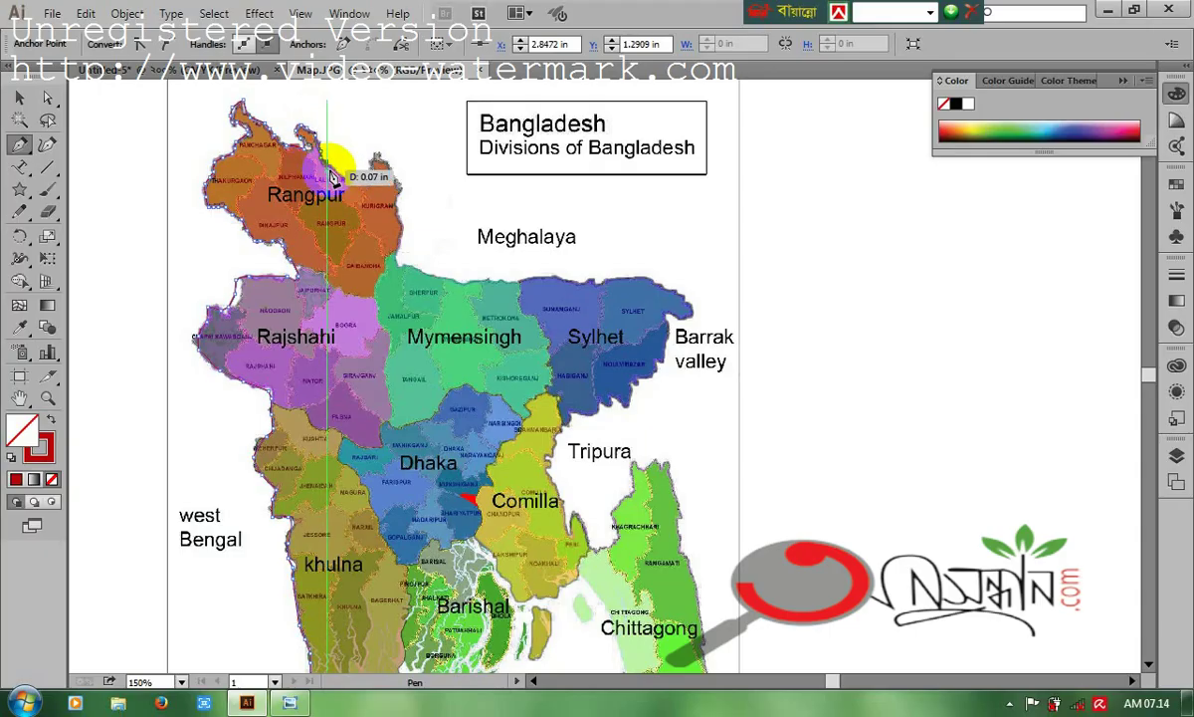
{"action": "left_click", "coordinate": [353, 179]}
{"action": "left_click", "coordinate": [374, 156]}
{"action": "left_click", "coordinate": [399, 189]}
{"action": "left_click", "coordinate": [397, 235]}
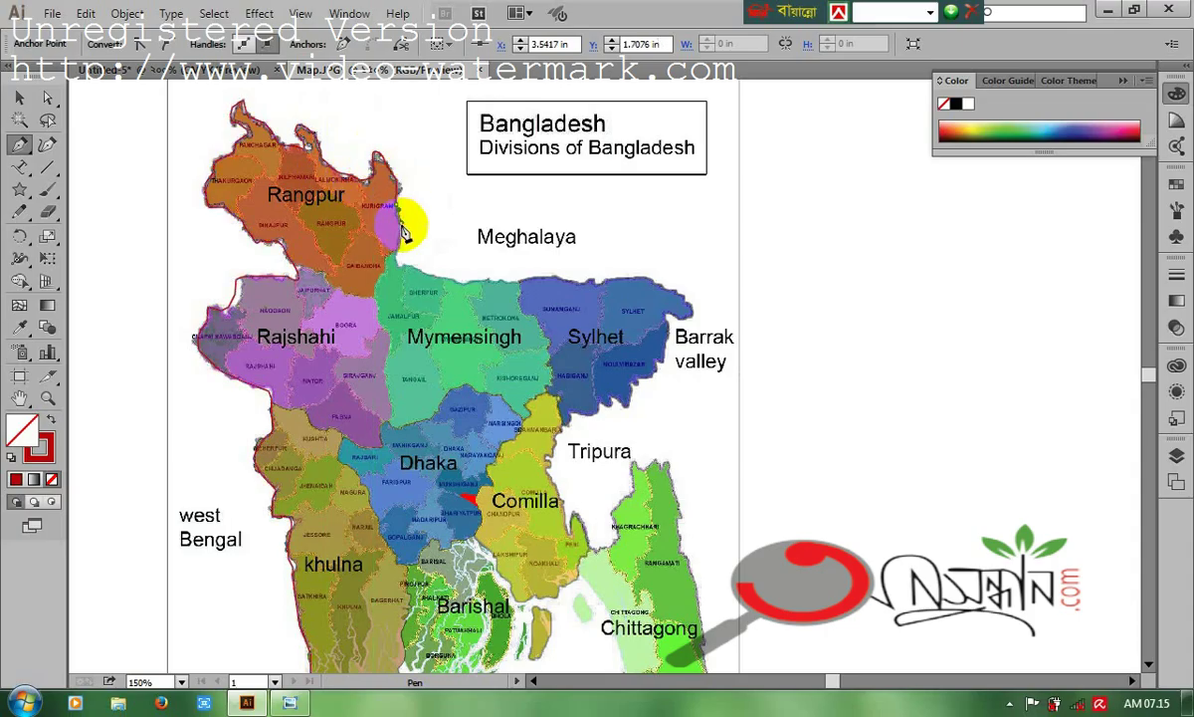
Step: Extend the Pen path along the northern border of Mymensingh and Sylhet towards the country's northeastern corner
{"action": "left_click", "coordinate": [403, 262]}
{"action": "left_click", "coordinate": [423, 274]}
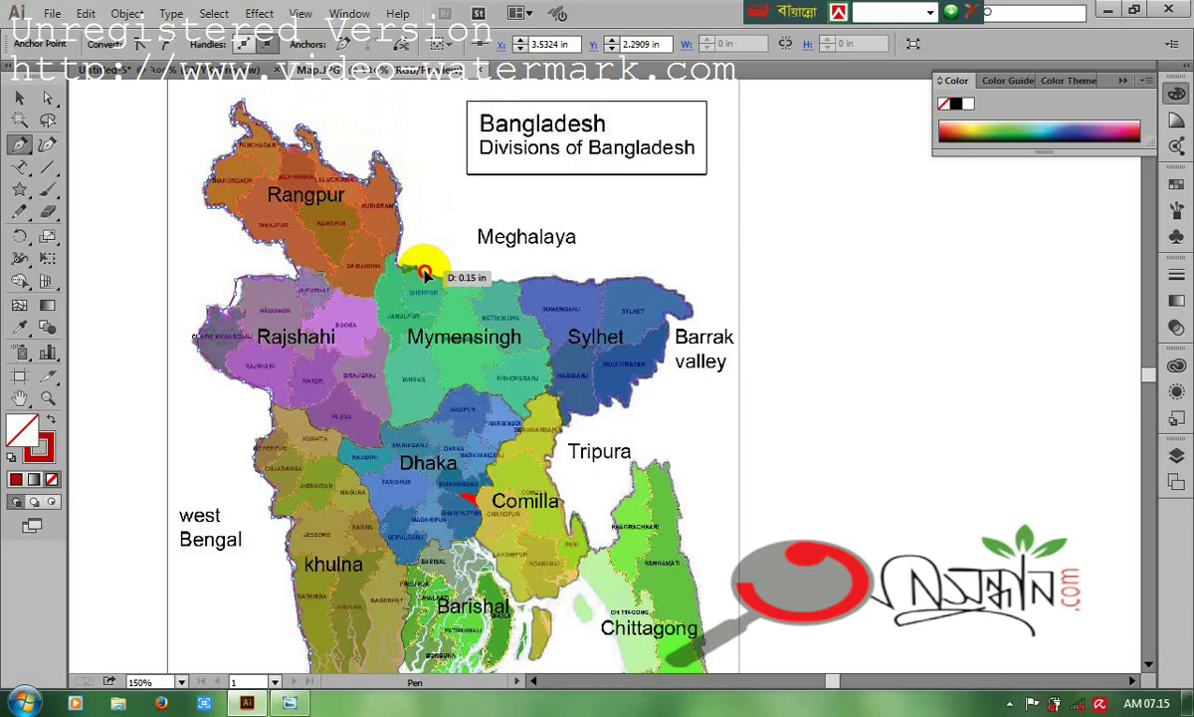
{"action": "left_click", "coordinate": [471, 287]}
{"action": "left_click", "coordinate": [535, 288]}
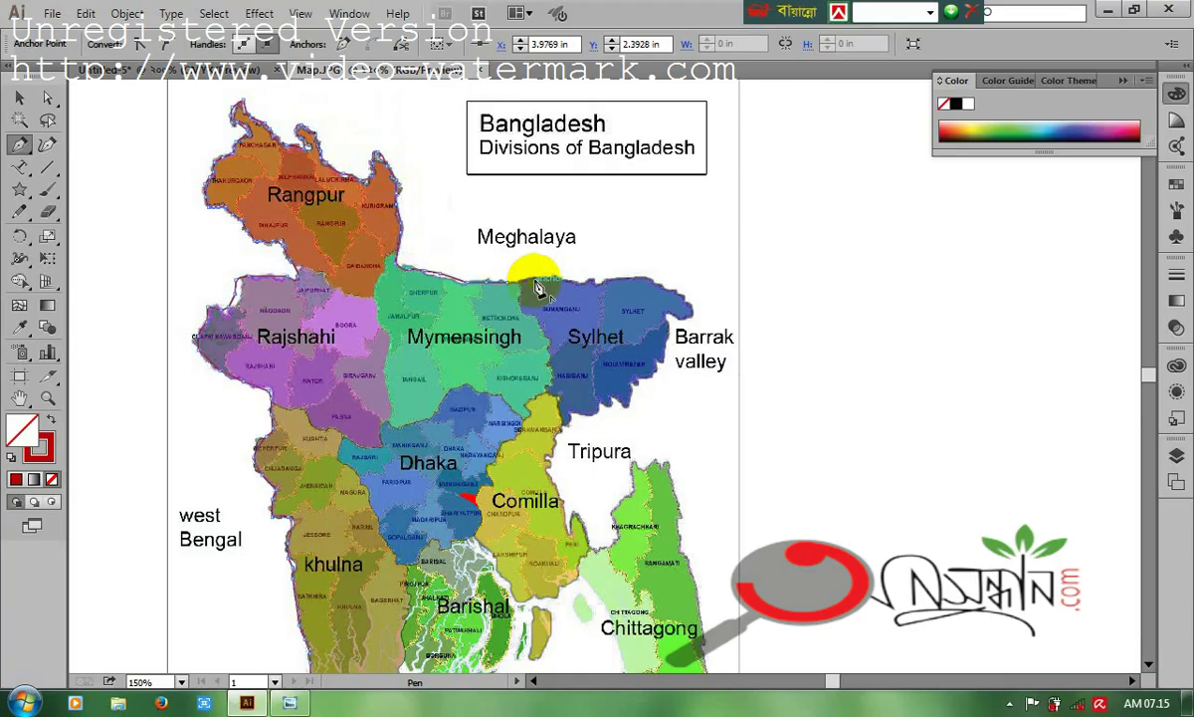
{"action": "left_click", "coordinate": [603, 286]}
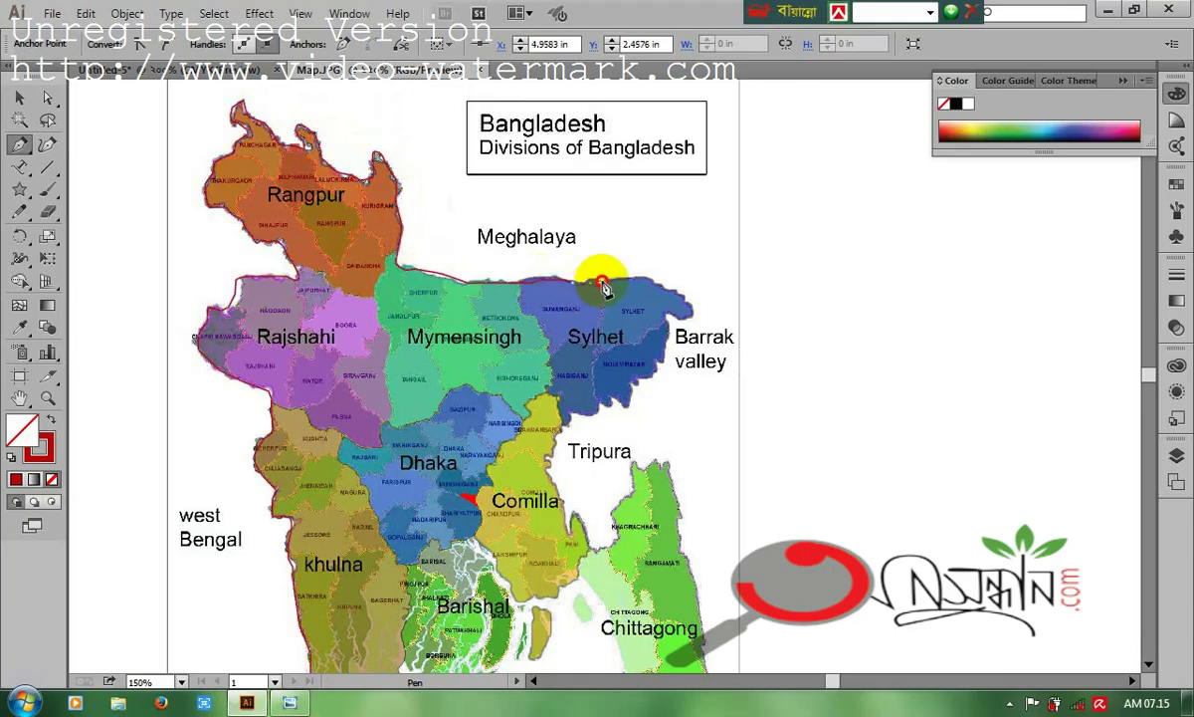
{"action": "left_click", "coordinate": [653, 290]}
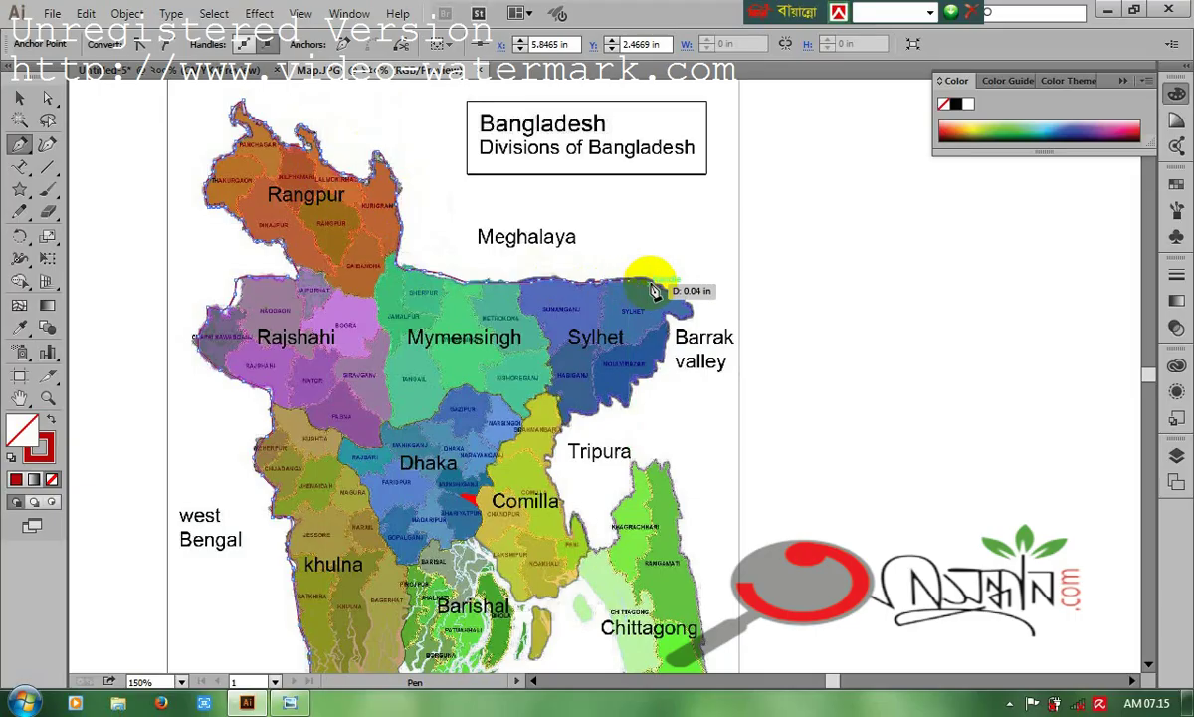
Step: Trace Sylhet's eastern tip and continue the Pen path down Comilla's eastern border to the notch beside Chittagong
{"action": "left_click", "coordinate": [664, 291]}
{"action": "left_click", "coordinate": [691, 320]}
{"action": "left_click", "coordinate": [669, 363]}
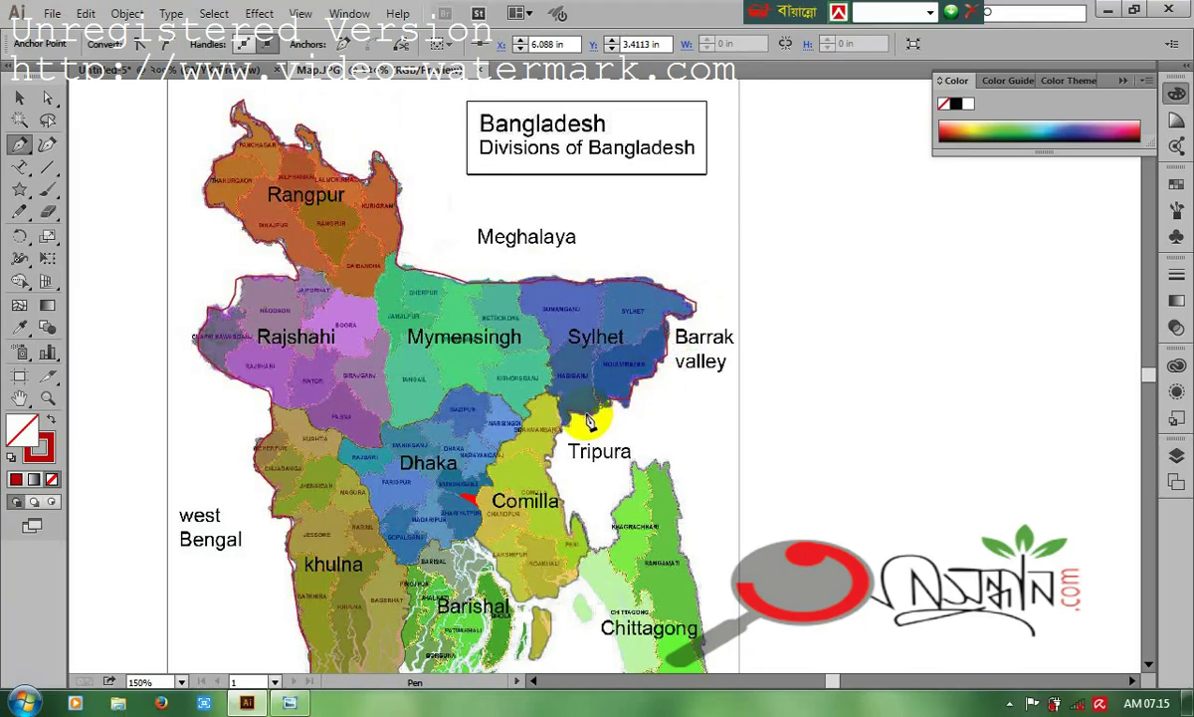
{"action": "left_click_drag", "start_coordinate": [566, 496], "coordinate": [613, 532]}
{"action": "left_click", "coordinate": [595, 551]}
{"action": "left_click", "coordinate": [609, 509]}
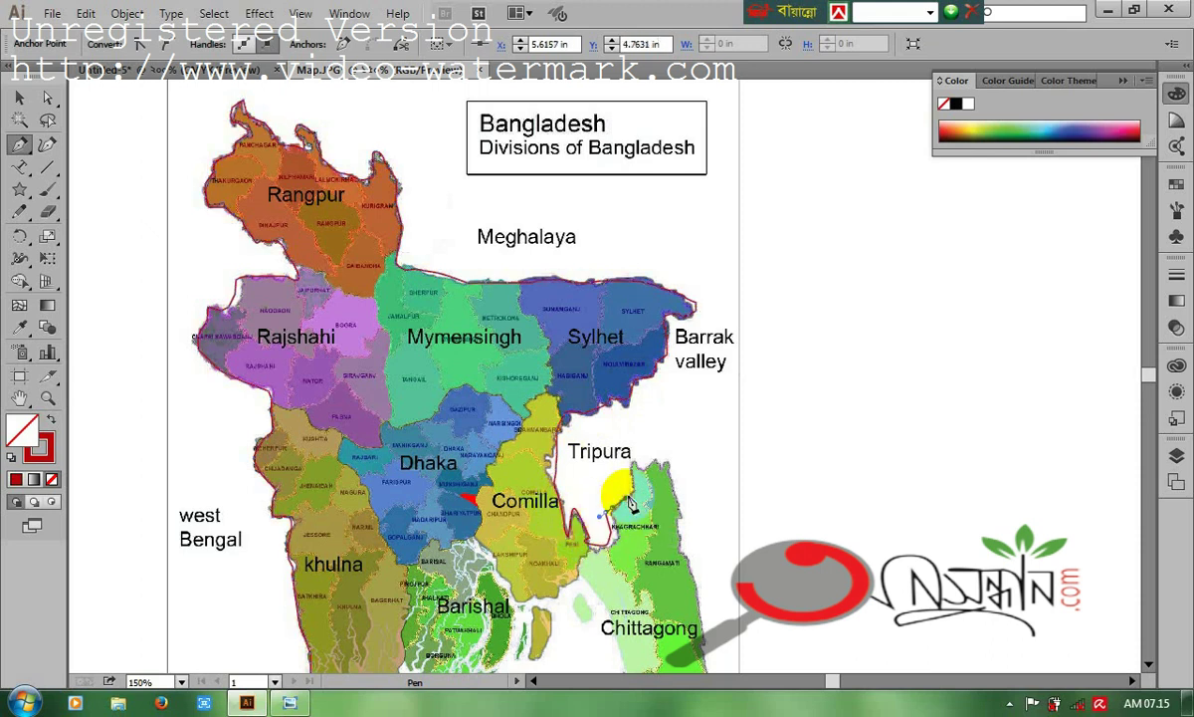
Step: Trace the jagged northern tip of Chittagong with the Pen, redoing the misplaced anchor
{"action": "left_click", "coordinate": [639, 476]}
{"action": "left_click", "coordinate": [666, 466]}
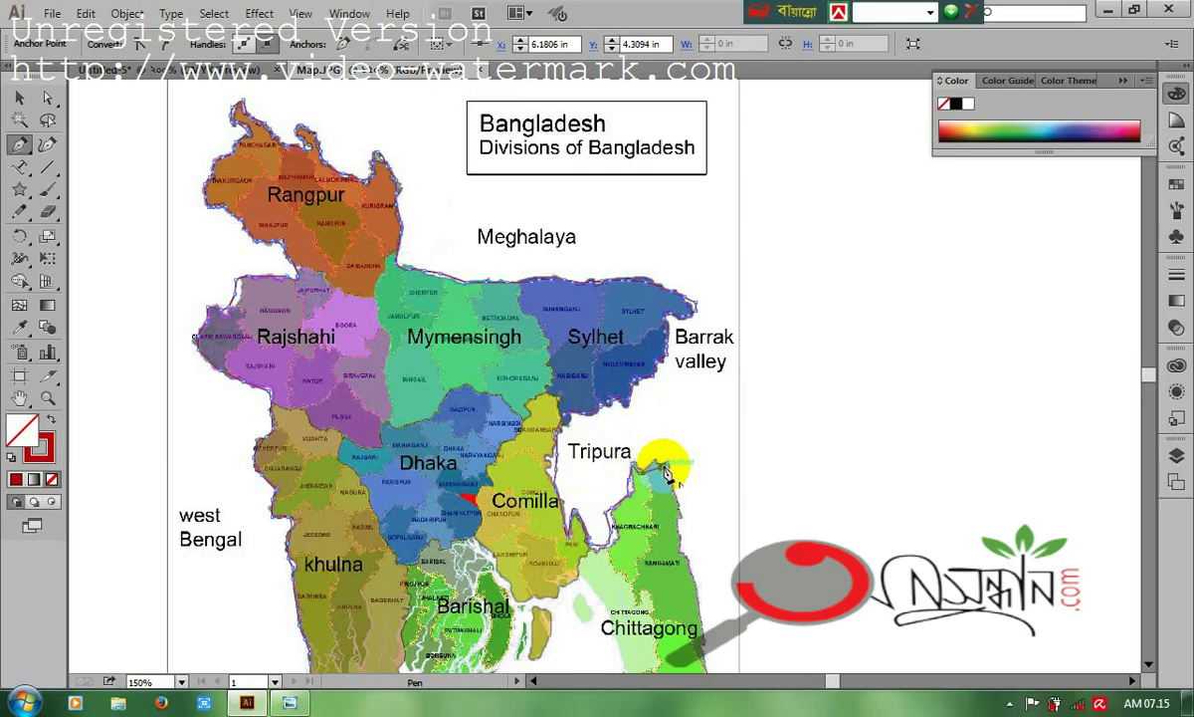
{"action": "left_click_drag", "start_coordinate": [666, 468], "coordinate": [675, 488]}
{"action": "key", "text": "ctrl"}
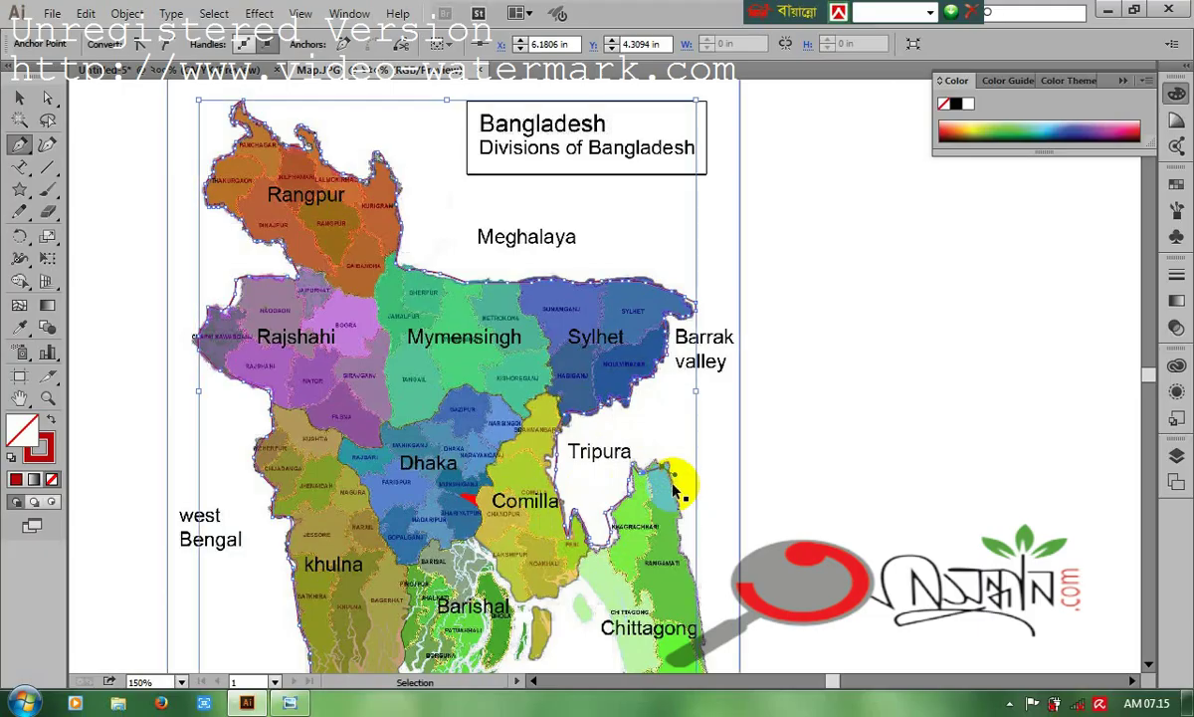
{"action": "key", "text": "ctrl+z"}
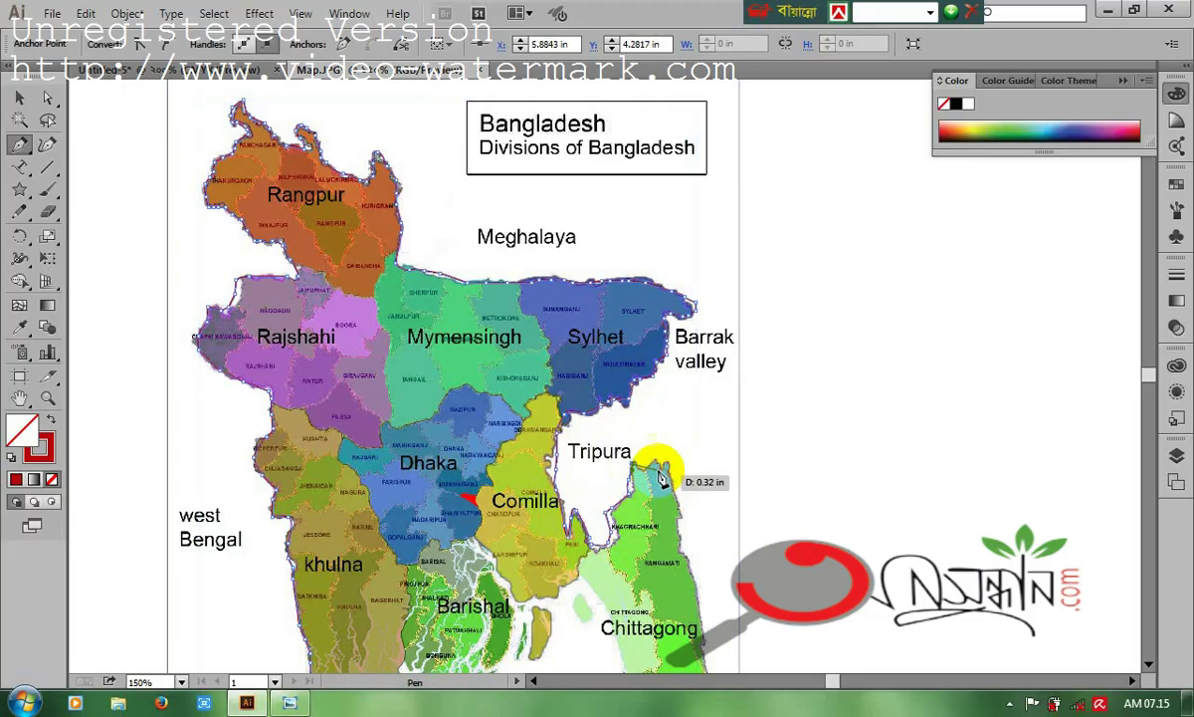
{"action": "left_click", "coordinate": [656, 473]}
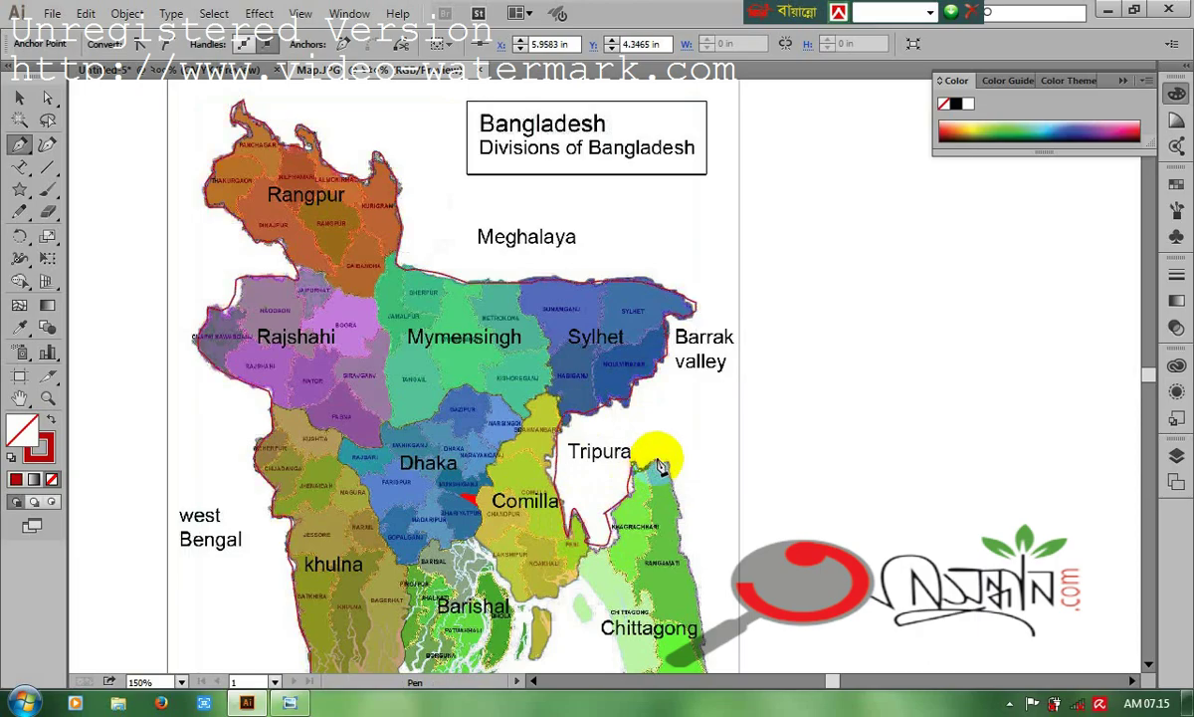
{"action": "left_click", "coordinate": [675, 486]}
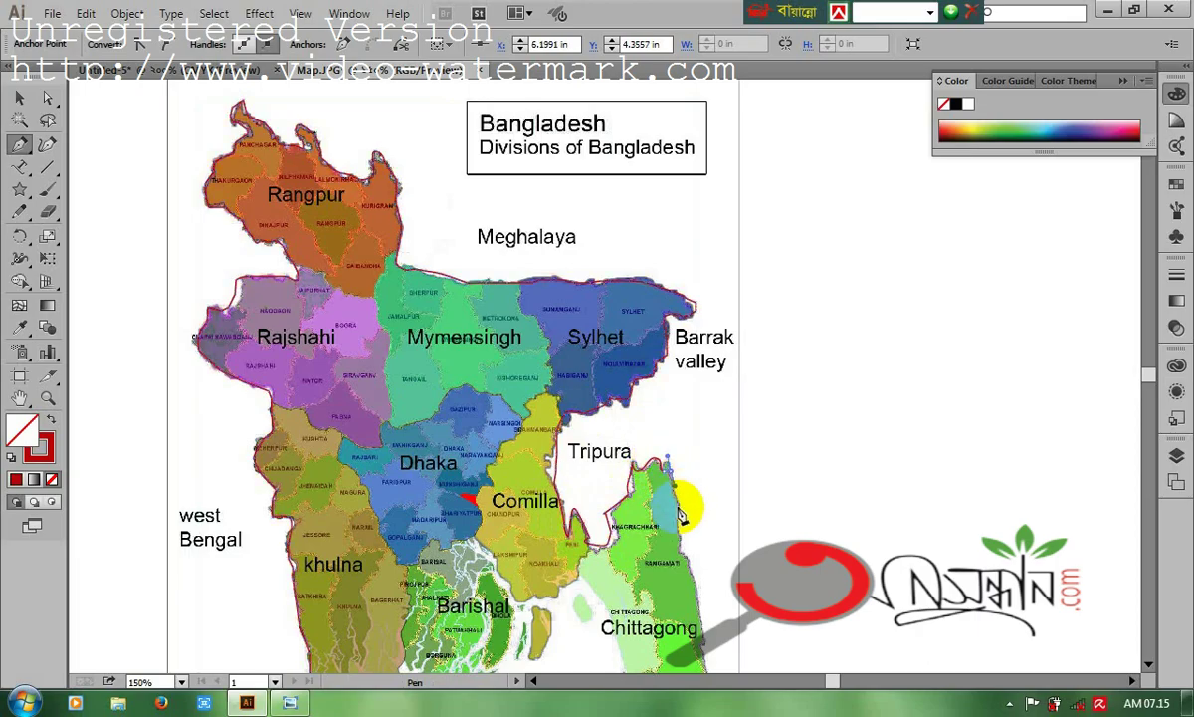
Step: Carry the Pen path down Chittagong's eastern border, around its southern tip and back up the coast
{"action": "left_click", "coordinate": [692, 573]}
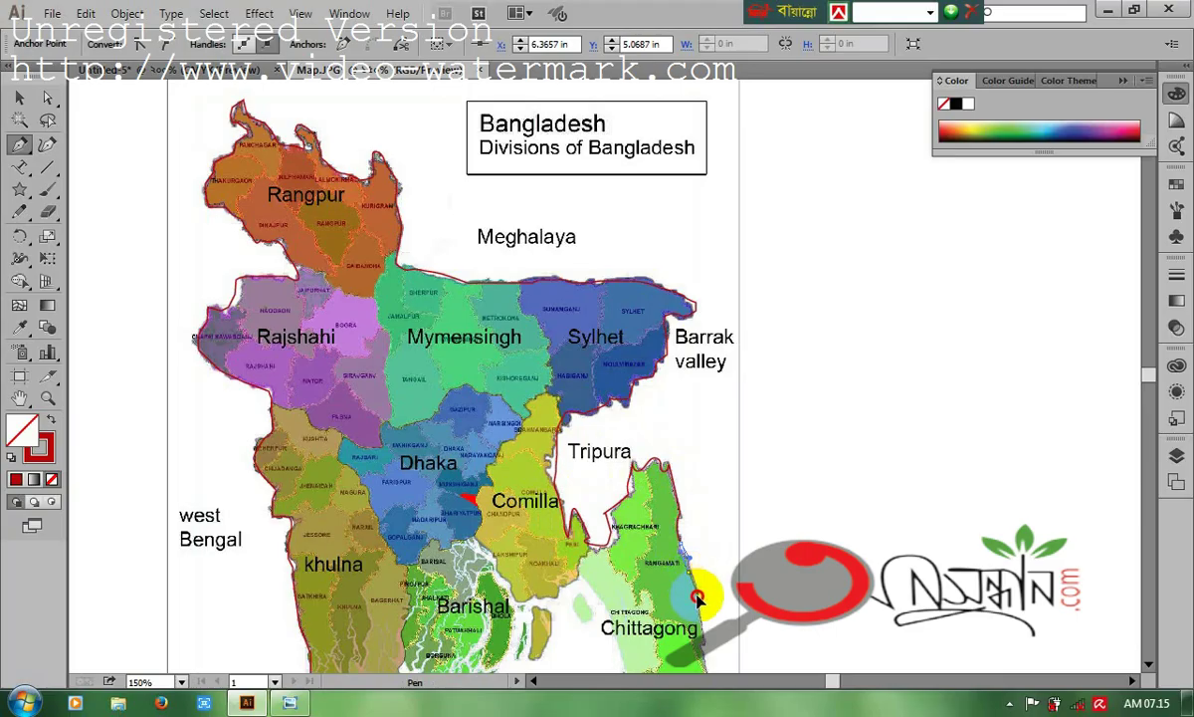
{"action": "left_click", "coordinate": [696, 601]}
{"action": "key", "text": "space"}
{"action": "left_click_drag", "start_coordinate": [720, 556], "coordinate": [754, 400]}
{"action": "left_click_drag", "start_coordinate": [734, 496], "coordinate": [707, 496]}
{"action": "mouse_move", "coordinate": [709, 563]}
{"action": "left_mouse_down"}
{"action": "mouse_move", "coordinate": [674, 497]}
{"action": "mouse_move", "coordinate": [626, 339]}
{"action": "mouse_move", "coordinate": [590, 408]}
{"action": "mouse_move", "coordinate": [560, 419]}
{"action": "left_mouse_up"}
Step: Trace the southern coast past Barishal and Khulna, redoing the misplaced anchor, and close the country outline
{"action": "left_click", "coordinate": [715, 577]}
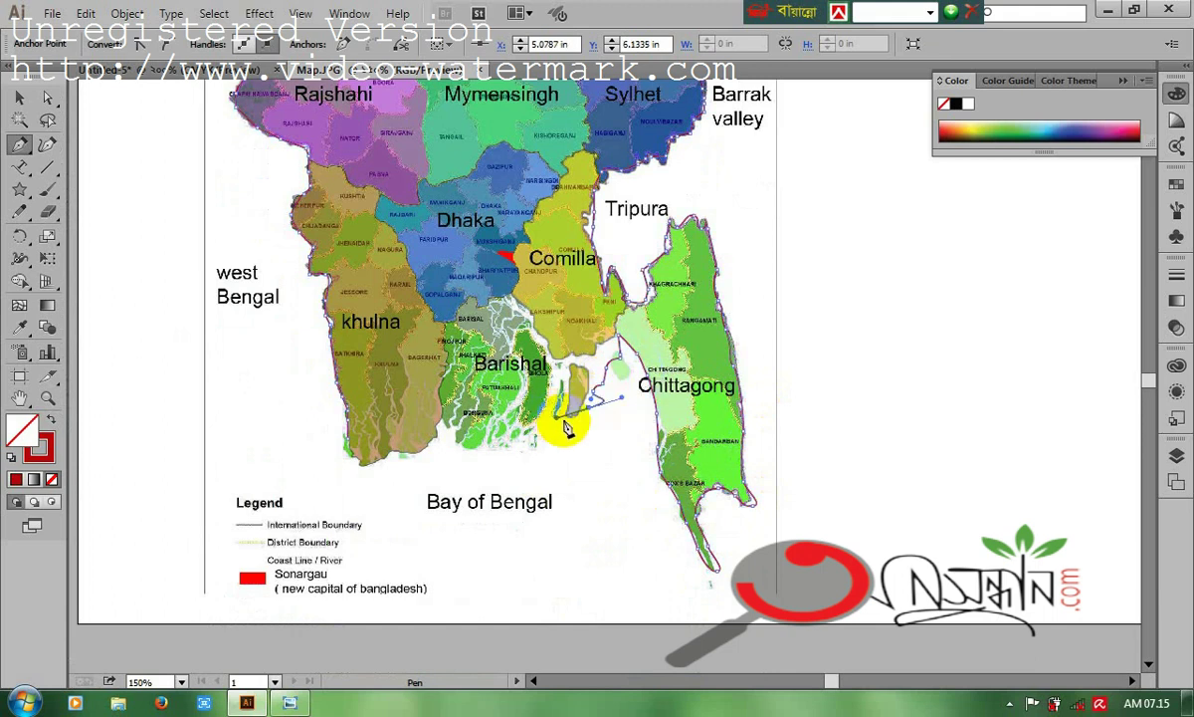
{"action": "key", "text": "ctrl+z"}
{"action": "left_click_drag", "start_coordinate": [577, 425], "coordinate": [381, 470]}
{"action": "left_click", "coordinate": [443, 429]}
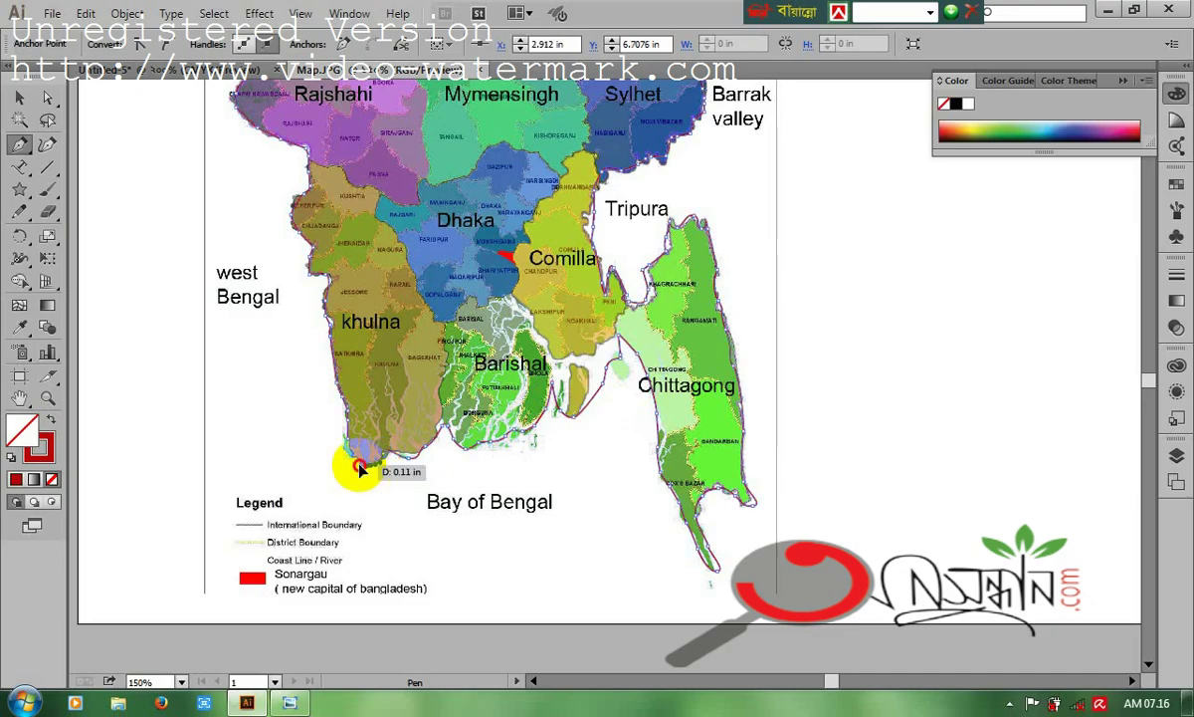
{"action": "left_click", "coordinate": [343, 448]}
{"action": "left_click_drag", "start_coordinate": [351, 454], "coordinate": [388, 468]}
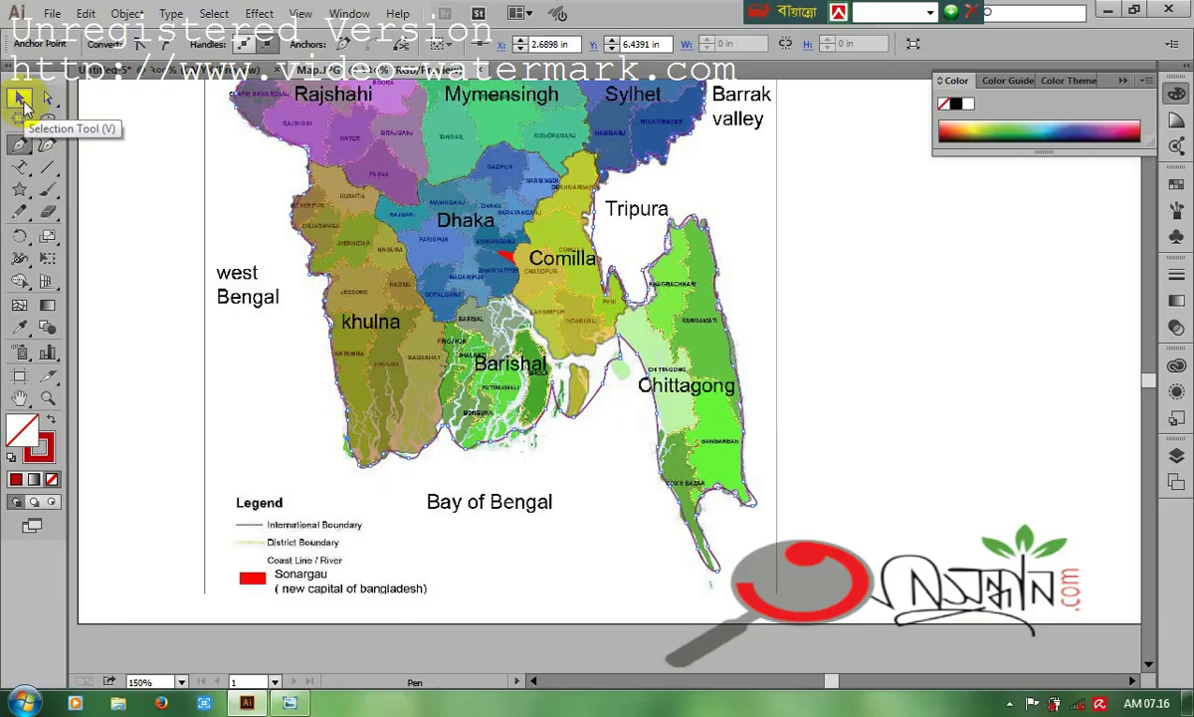
Step: Delete the map image beneath the traced outline
{"action": "left_click", "coordinate": [22, 102]}
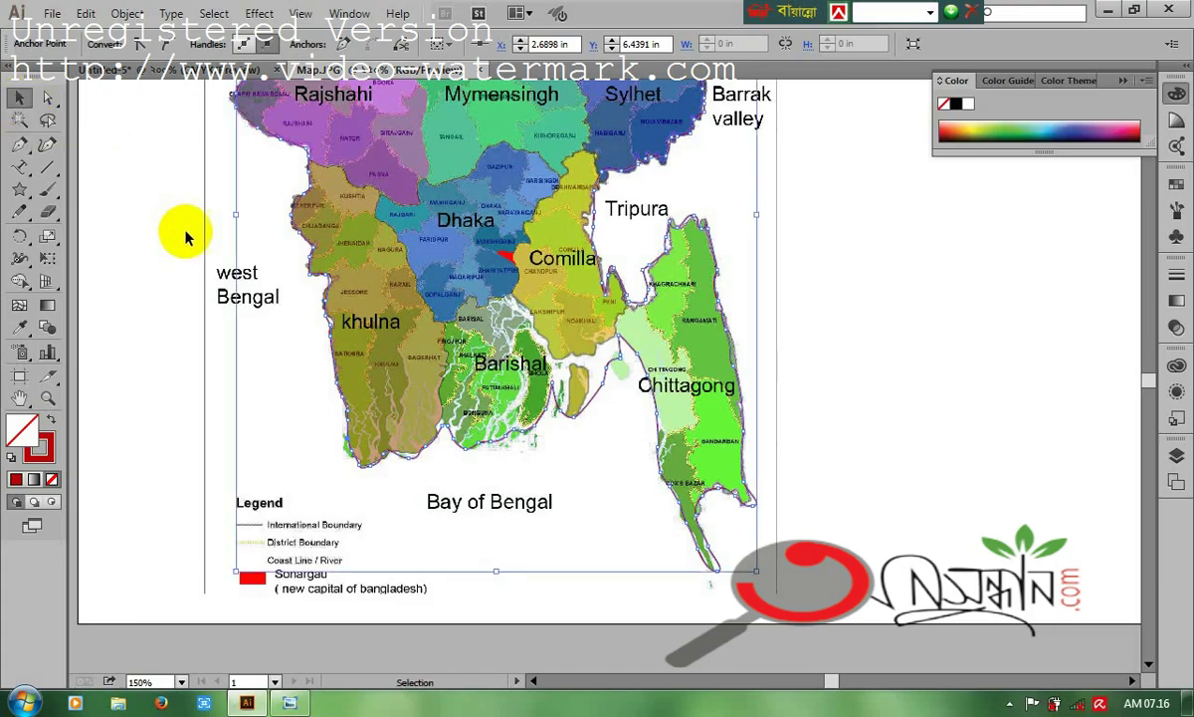
{"action": "left_click", "coordinate": [173, 234]}
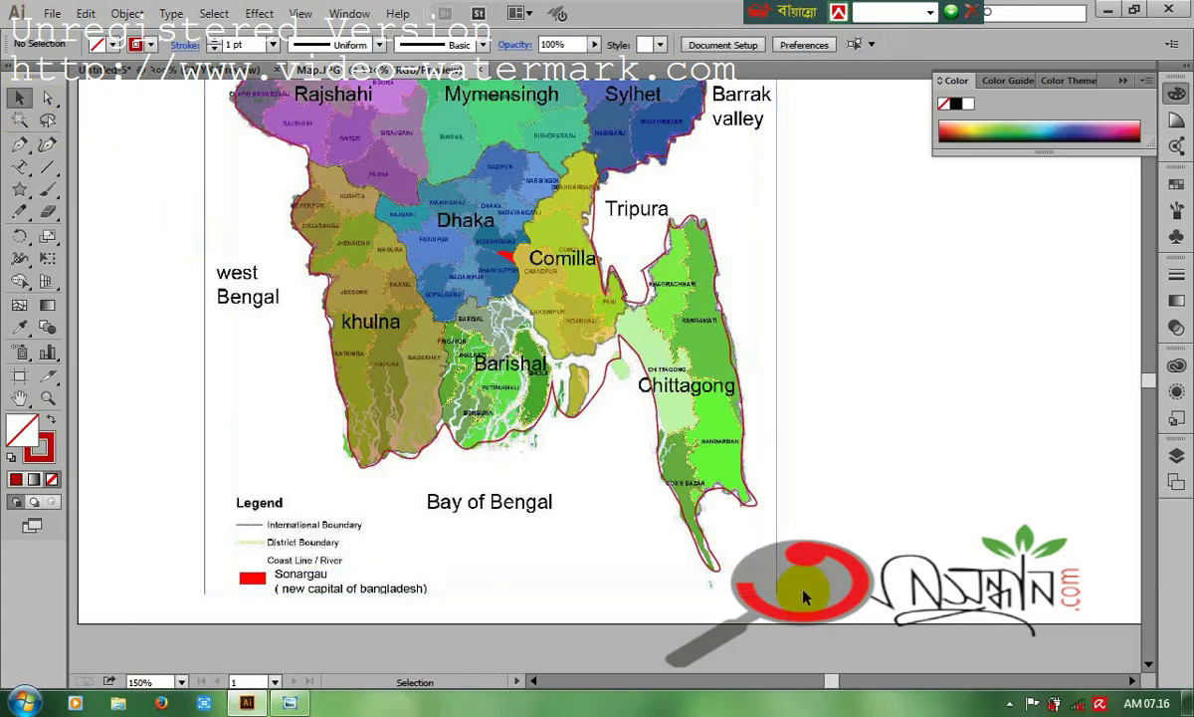
{"action": "left_click_drag", "start_coordinate": [800, 591], "coordinate": [754, 563]}
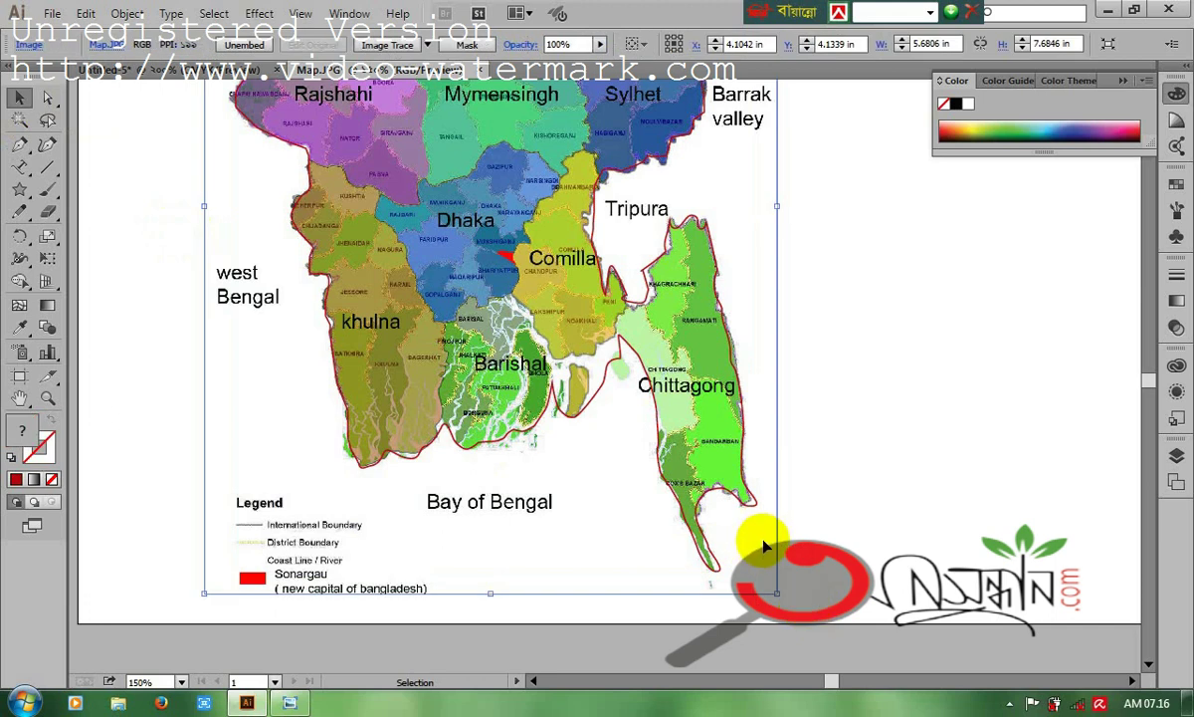
{"action": "key", "text": "Delete"}
Step: Select the whole country outline and bring it into the Untitled-5 logo document
{"action": "key", "text": "a"}
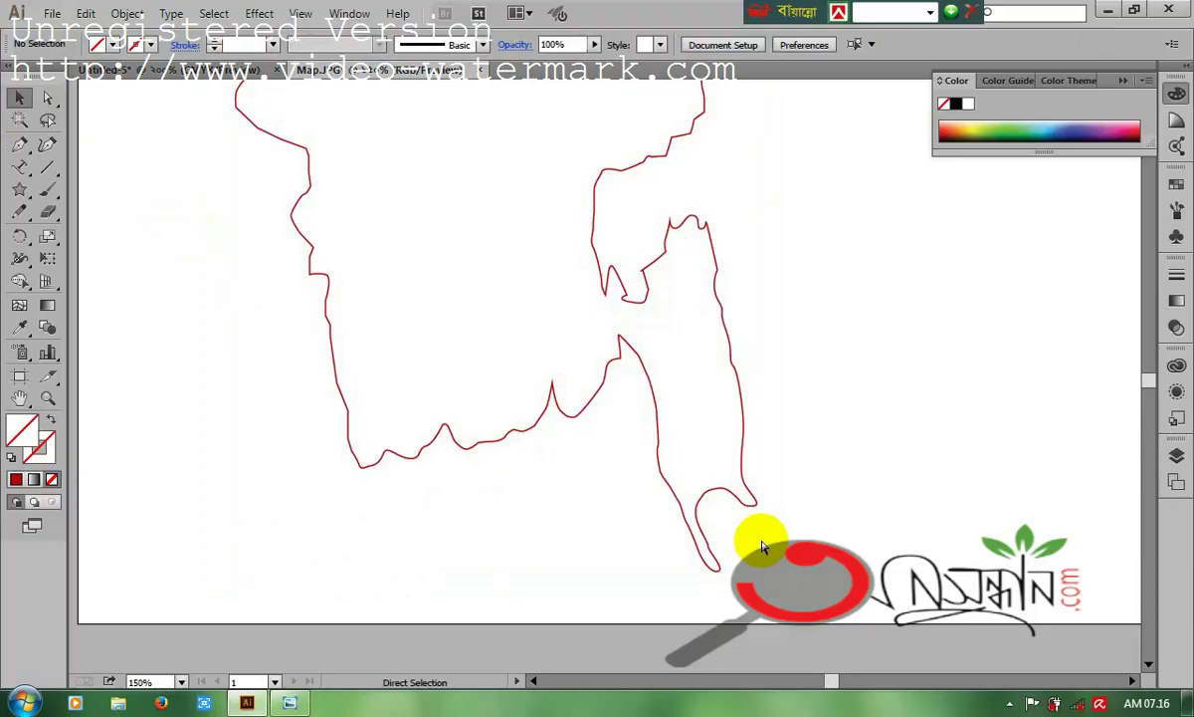
{"action": "key", "text": "ctrl+1"}
{"action": "key", "text": "ctrl+minus"}
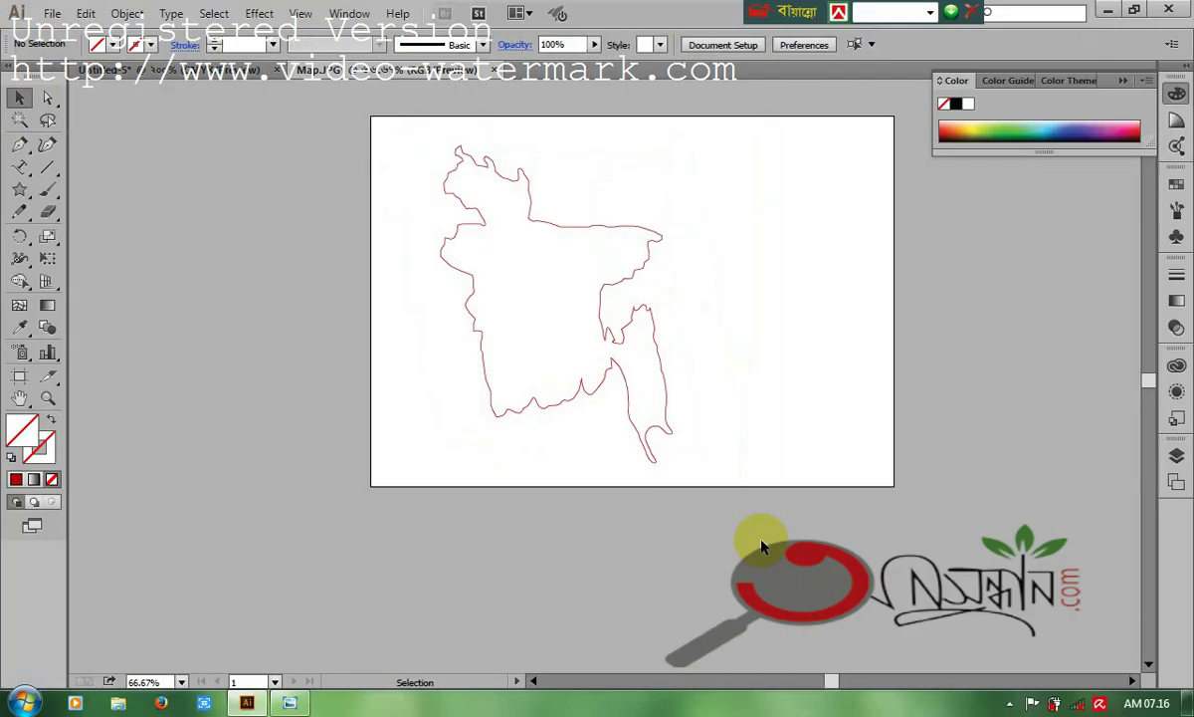
{"action": "left_click", "coordinate": [445, 140]}
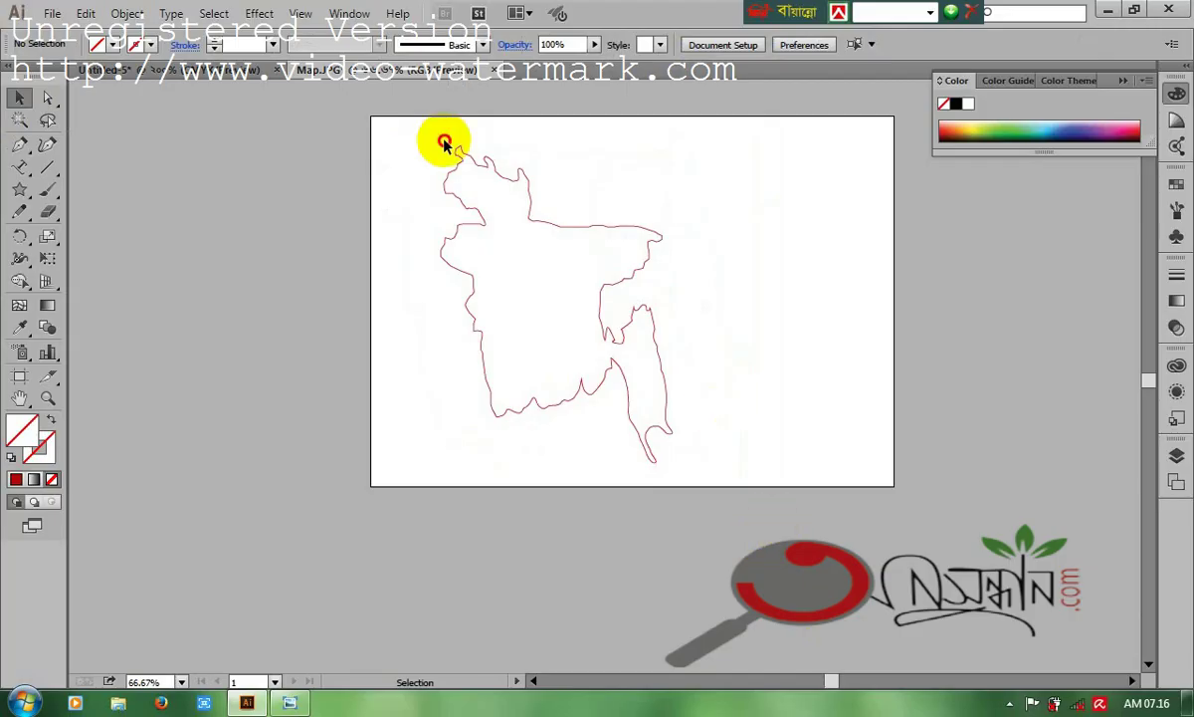
{"action": "mouse_move", "coordinate": [445, 141]}
{"action": "left_mouse_down"}
{"action": "mouse_move", "coordinate": [476, 206]}
{"action": "mouse_move", "coordinate": [483, 172]}
{"action": "left_mouse_up"}
{"action": "left_click_drag", "start_coordinate": [490, 227], "coordinate": [189, 83]}
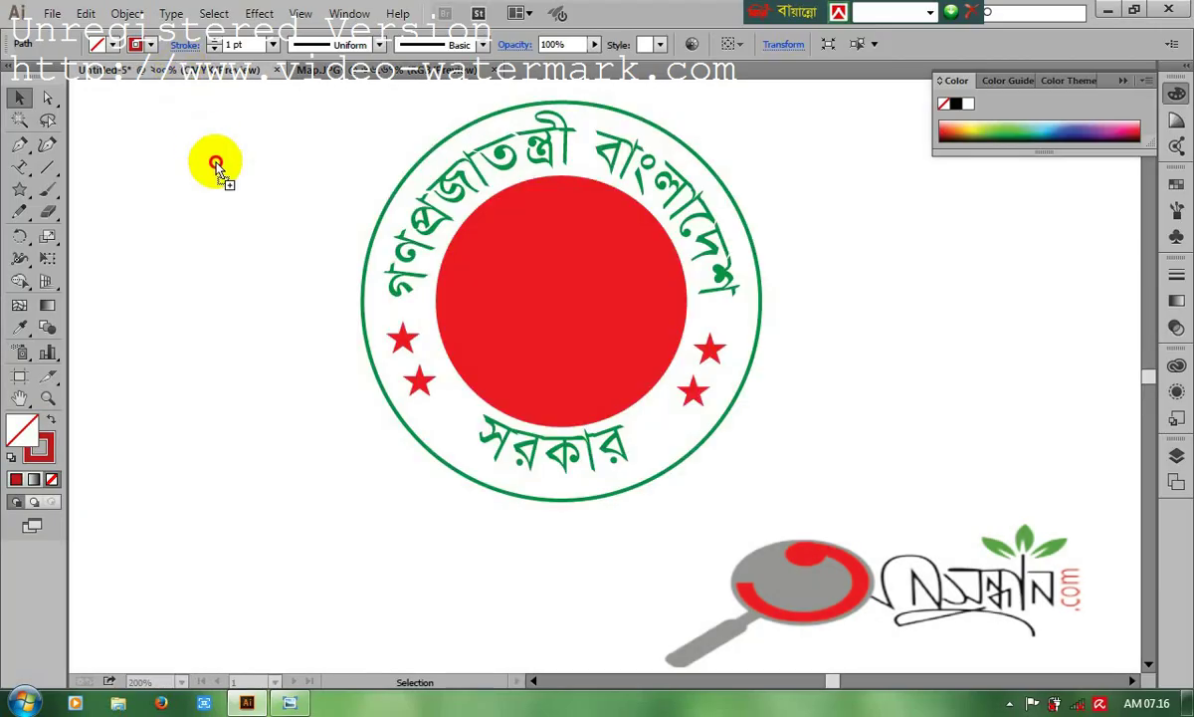
{"action": "left_click", "coordinate": [221, 198]}
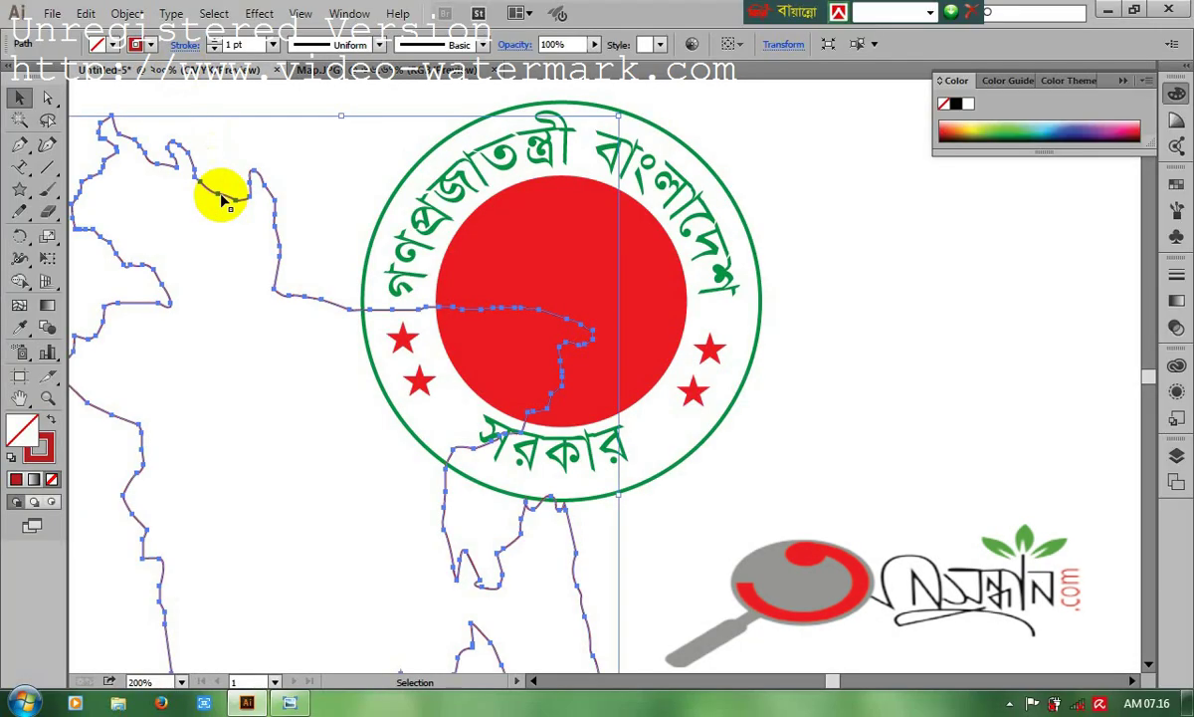
Step: Scale the country outline down proportionally and place it to the right of the round logo
{"action": "left_click_drag", "start_coordinate": [206, 189], "coordinate": [309, 168]}
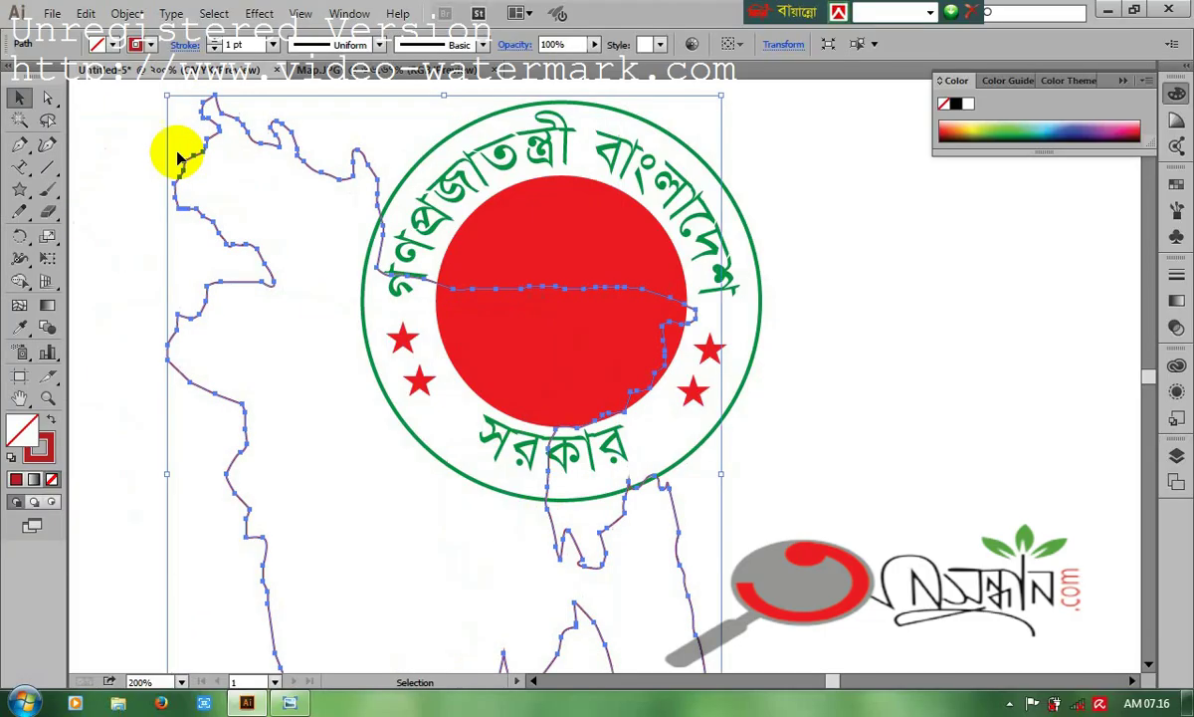
{"action": "left_click_drag", "start_coordinate": [166, 96], "coordinate": [507, 561]}
{"action": "left_click_drag", "start_coordinate": [609, 567], "coordinate": [989, 227]}
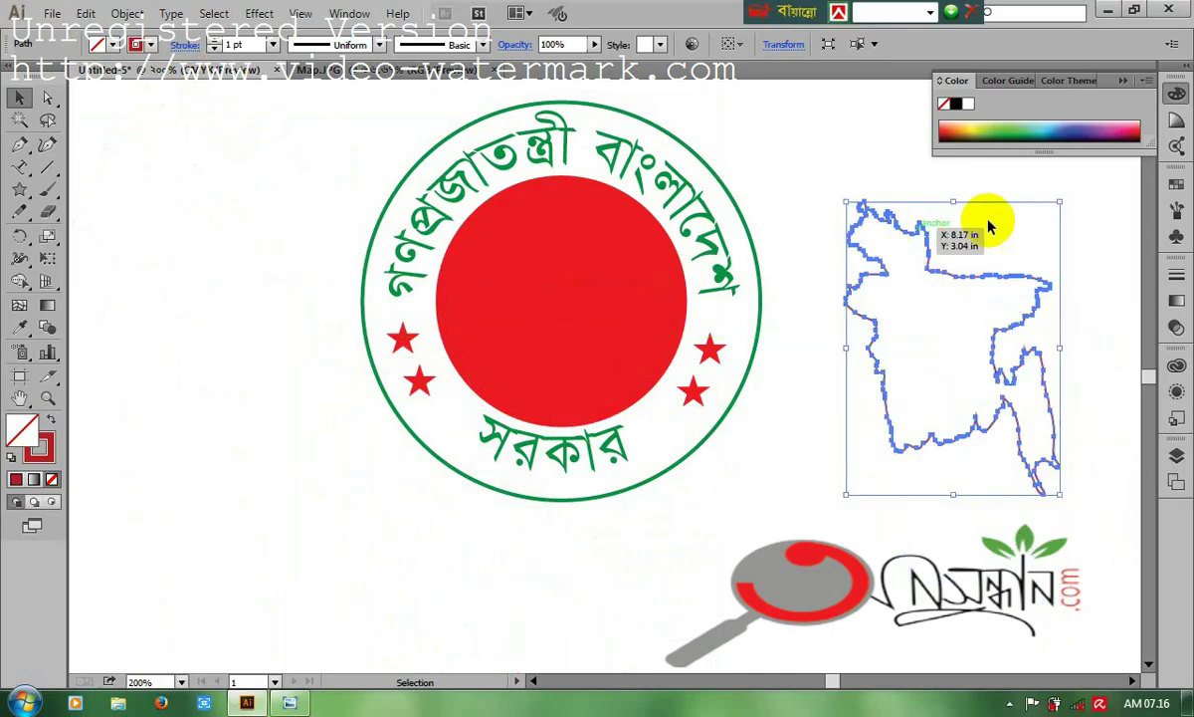
Step: Fill the country map with CMYK Yellow and set its stroke to None
{"action": "left_click", "coordinate": [1177, 184]}
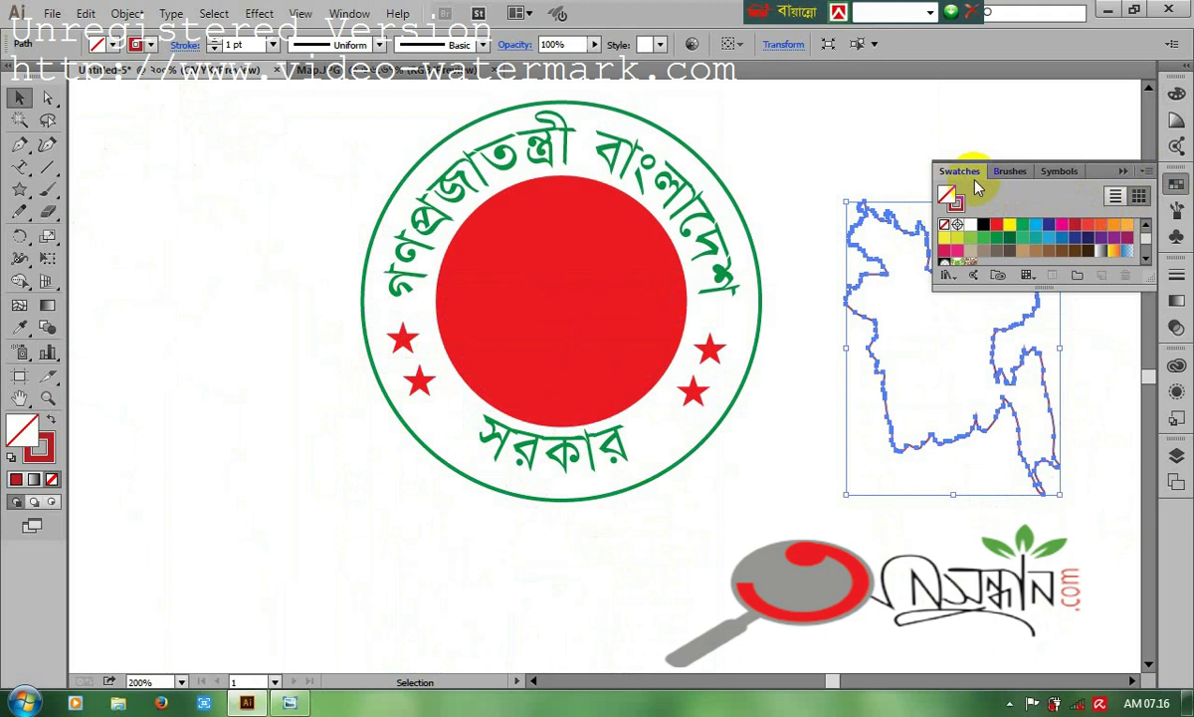
{"action": "left_click", "coordinate": [1009, 227]}
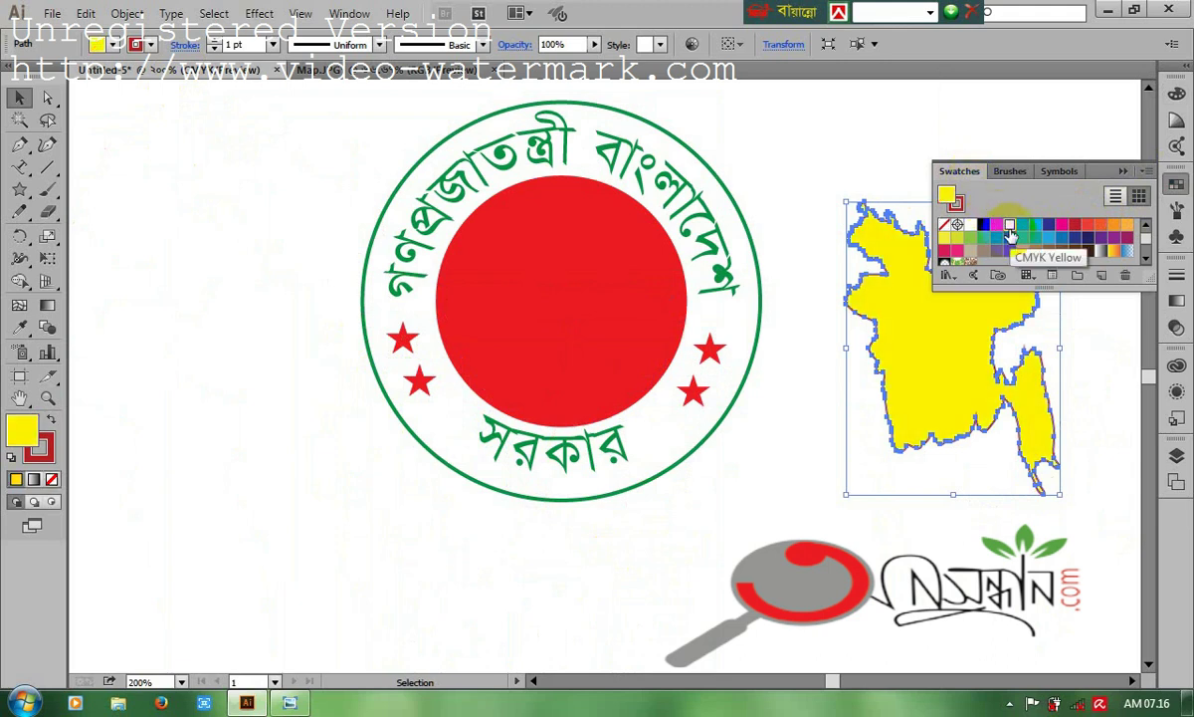
{"action": "left_click", "coordinate": [46, 459]}
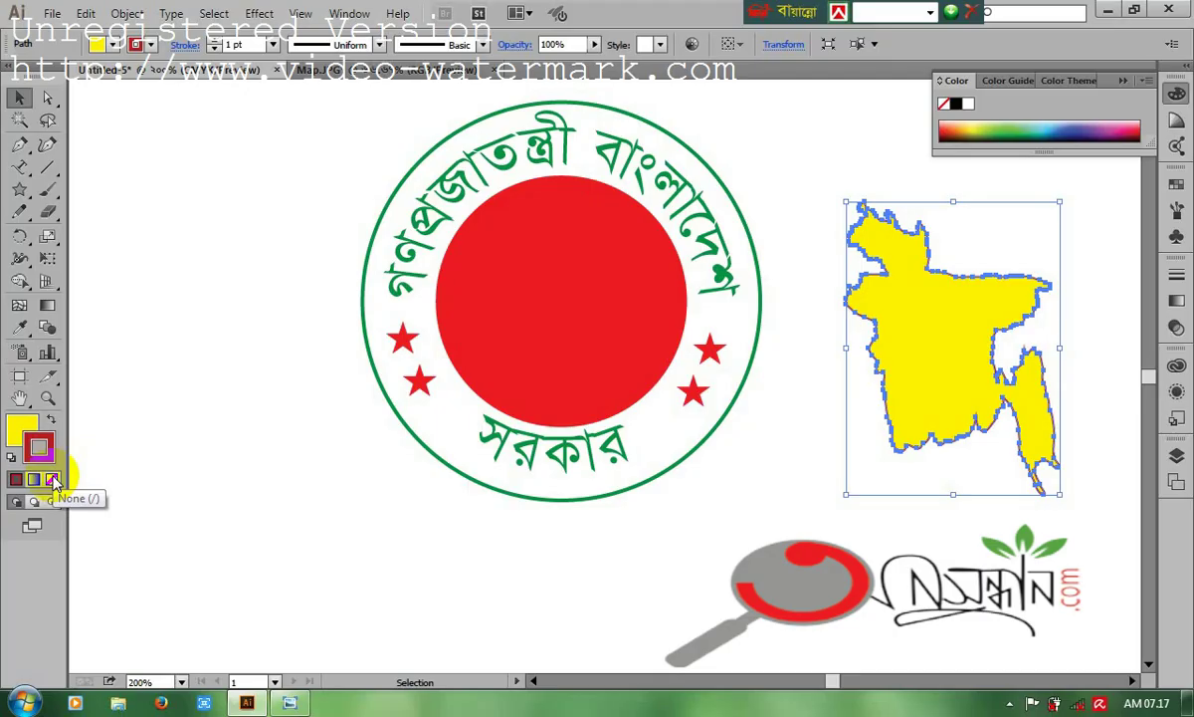
{"action": "left_click", "coordinate": [53, 480]}
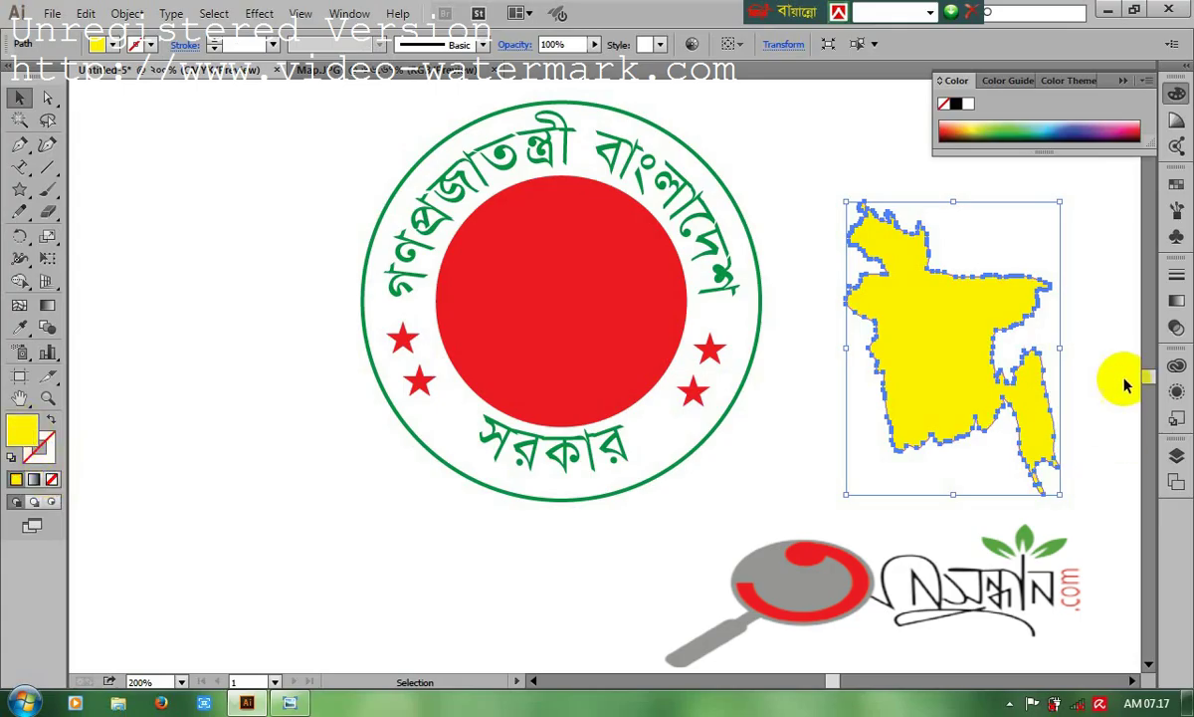
Step: Place the yellow map on the logo's red circle and scale it proportionally until it fits inside
{"action": "left_click_drag", "start_coordinate": [846, 202], "coordinate": [880, 235]}
{"action": "left_click_drag", "start_coordinate": [903, 331], "coordinate": [530, 287]}
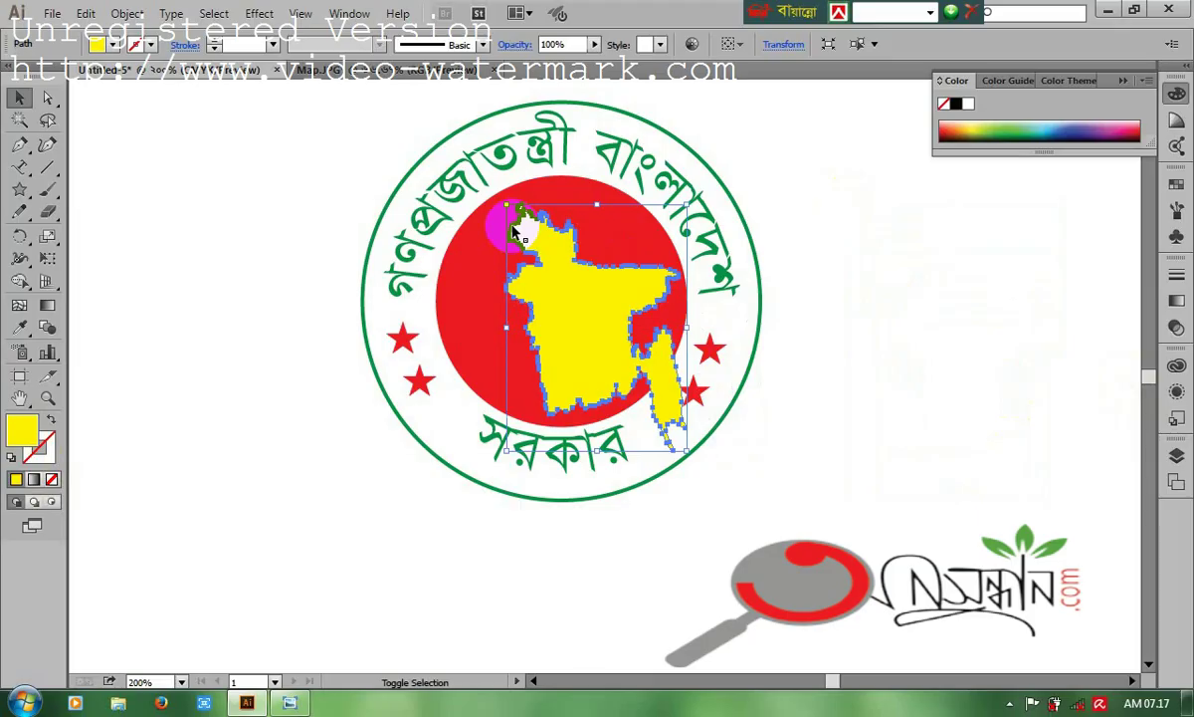
{"action": "left_click_drag", "start_coordinate": [509, 207], "coordinate": [510, 207]}
{"action": "left_click_drag", "start_coordinate": [511, 209], "coordinate": [519, 224]}
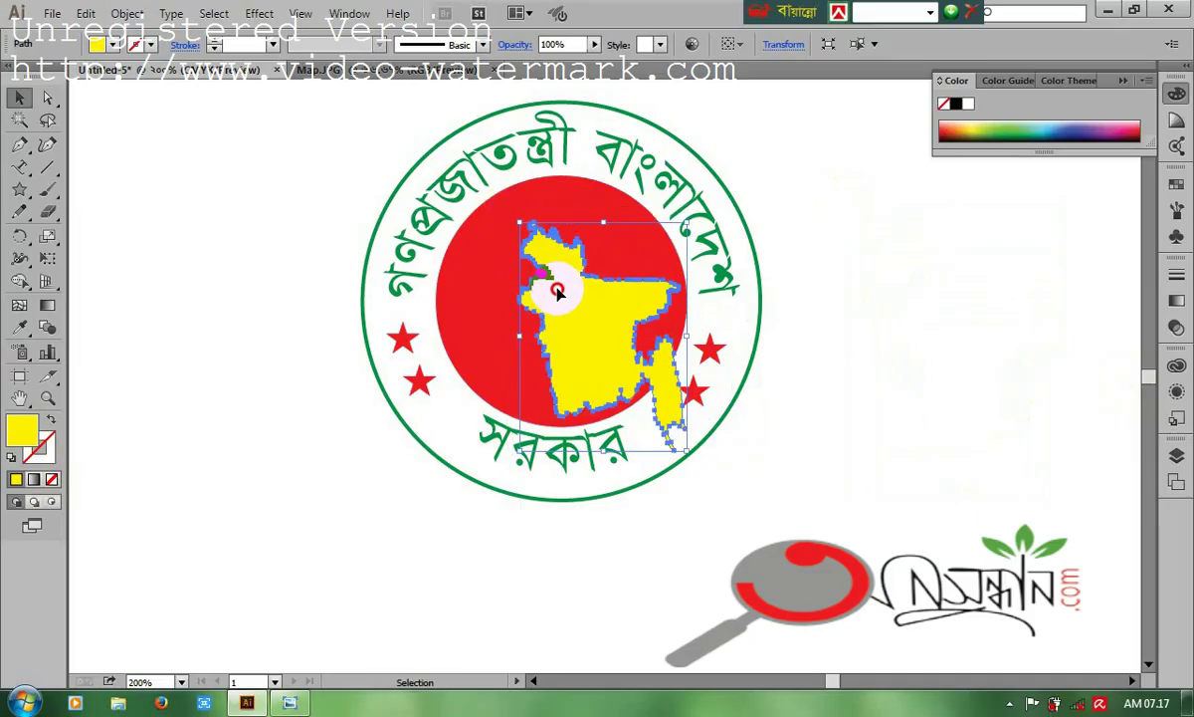
{"action": "left_click_drag", "start_coordinate": [557, 289], "coordinate": [612, 370]}
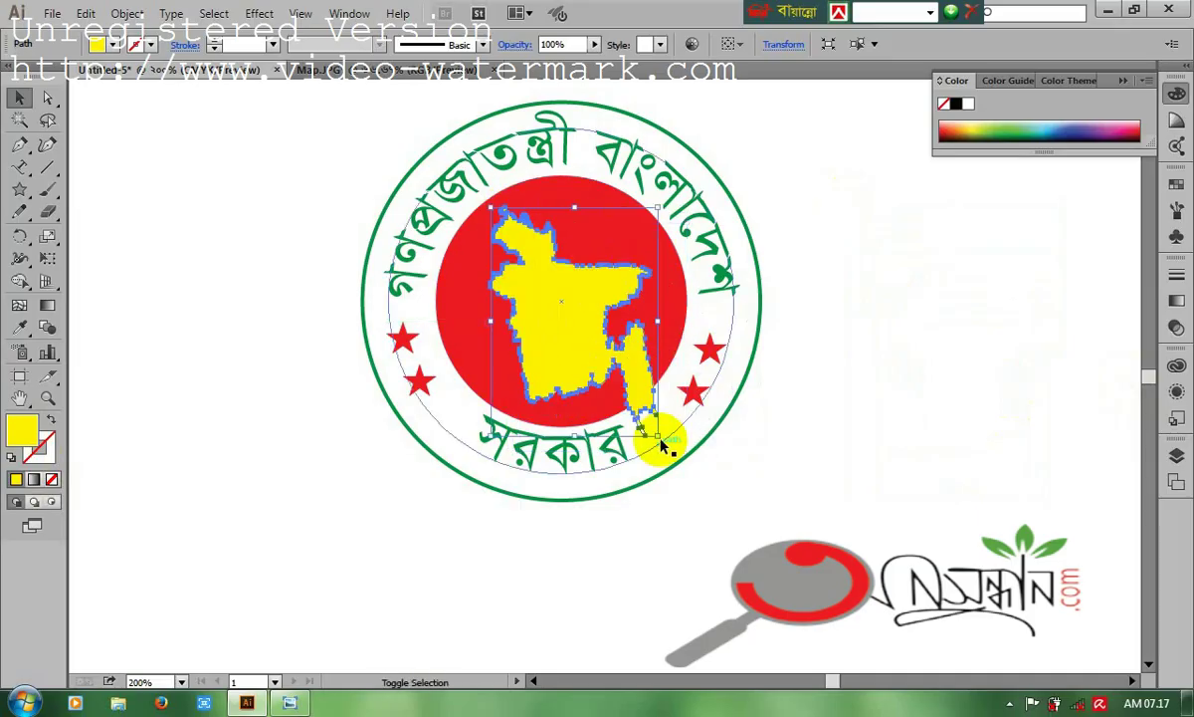
{"action": "left_click_drag", "start_coordinate": [657, 438], "coordinate": [635, 410]}
{"action": "left_click", "coordinate": [783, 517]}
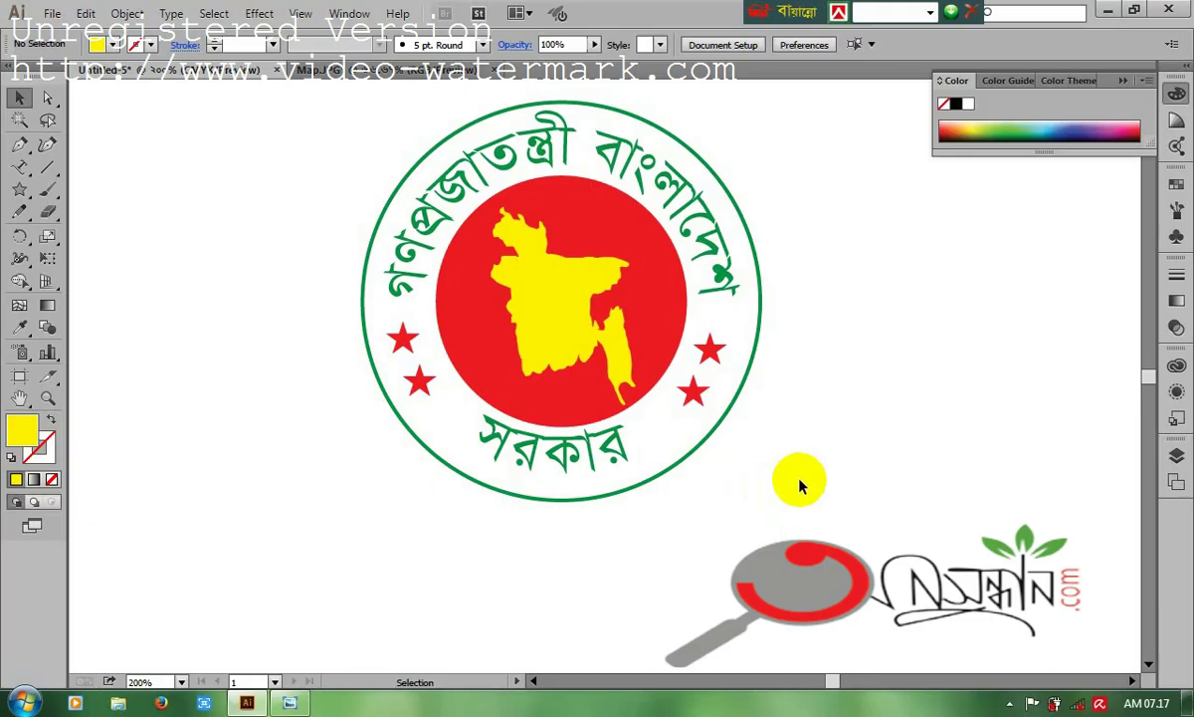
Step: Rotate the curved text সরকার at the bottom of the logo slightly counterclockwise along the ring
{"action": "key", "text": "a"}
{"action": "key", "text": "ctrl+minus"}
{"action": "key", "text": "ctrl+minus"}
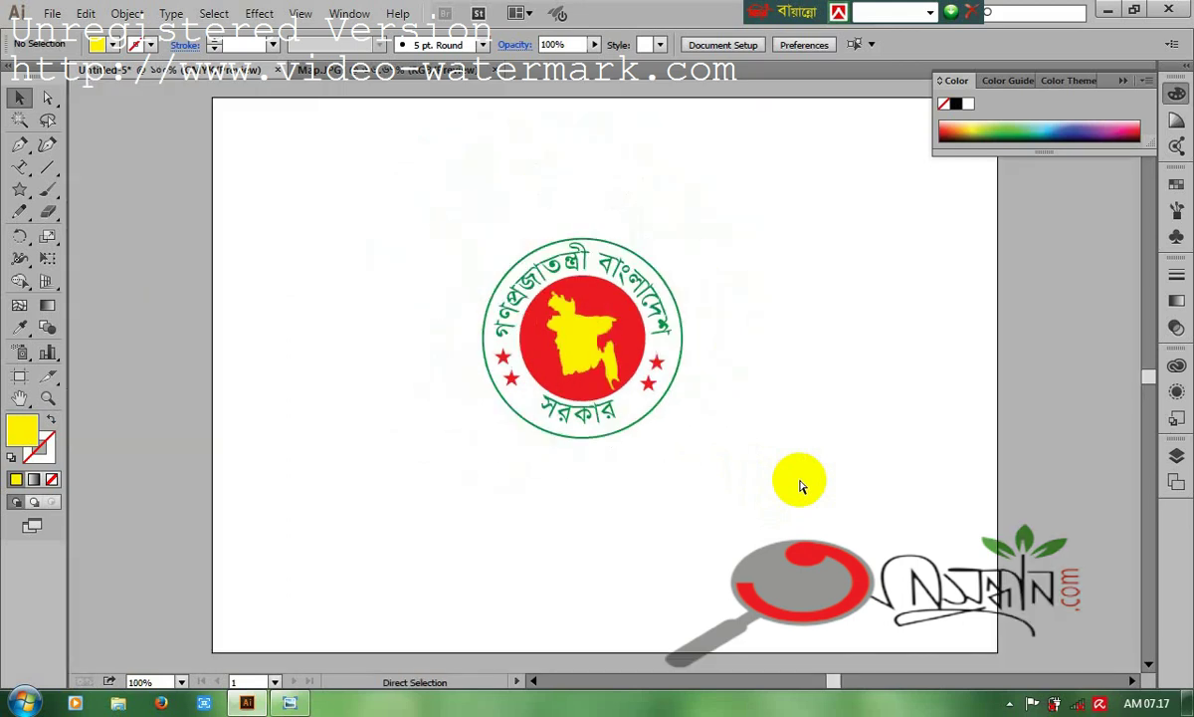
{"action": "key", "text": "v"}
{"action": "left_click", "coordinate": [597, 443]}
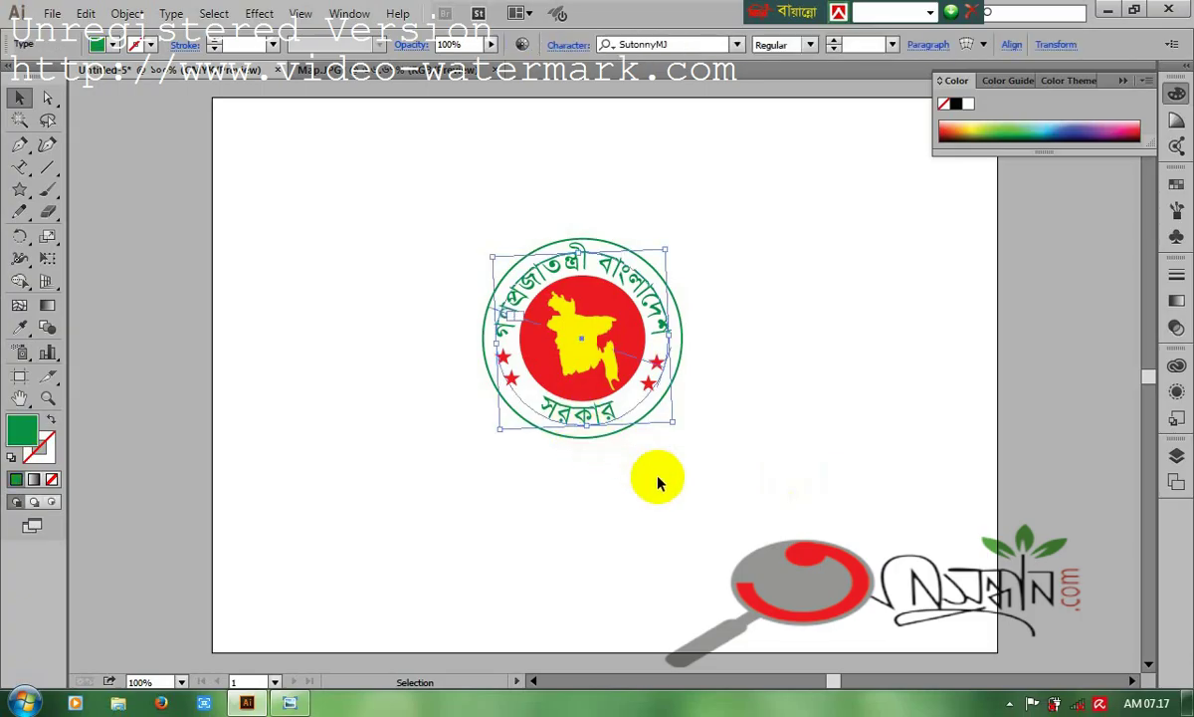
{"action": "mouse_move", "coordinate": [676, 430]}
{"action": "left_mouse_down"}
{"action": "mouse_move", "coordinate": [689, 427]}
{"action": "mouse_move", "coordinate": [692, 444]}
{"action": "left_mouse_up"}
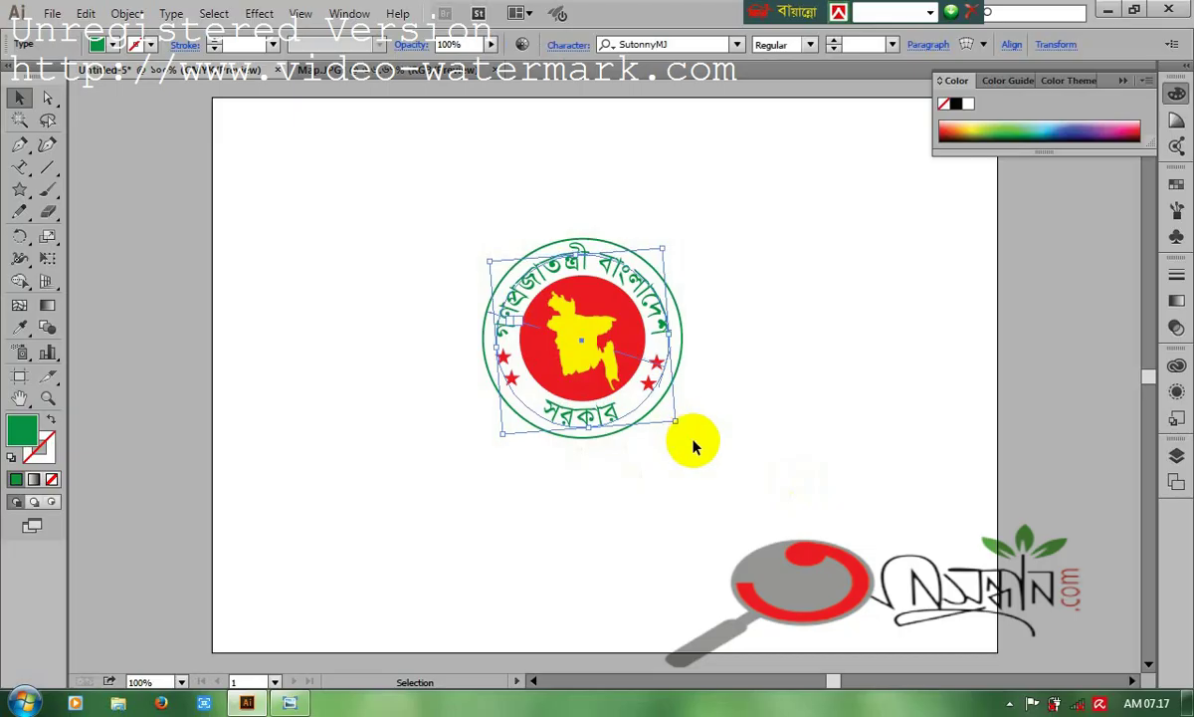
{"action": "left_click", "coordinate": [742, 476]}
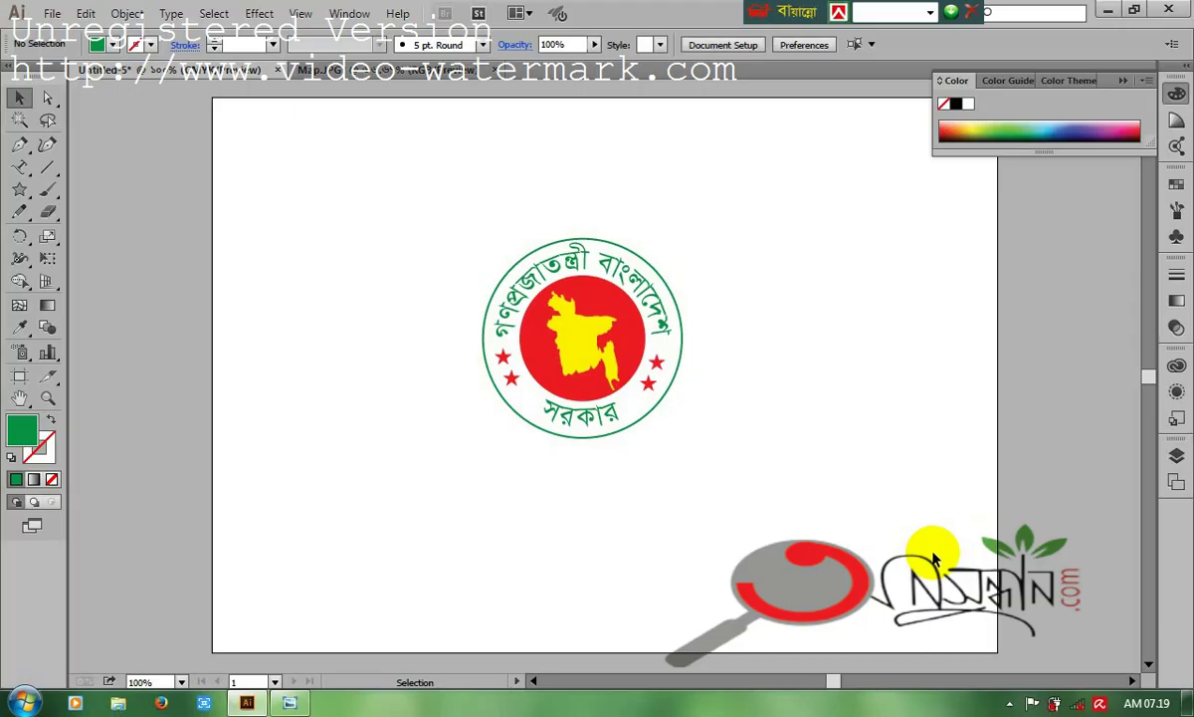
{"action": "left_click", "coordinate": [1010, 704]}
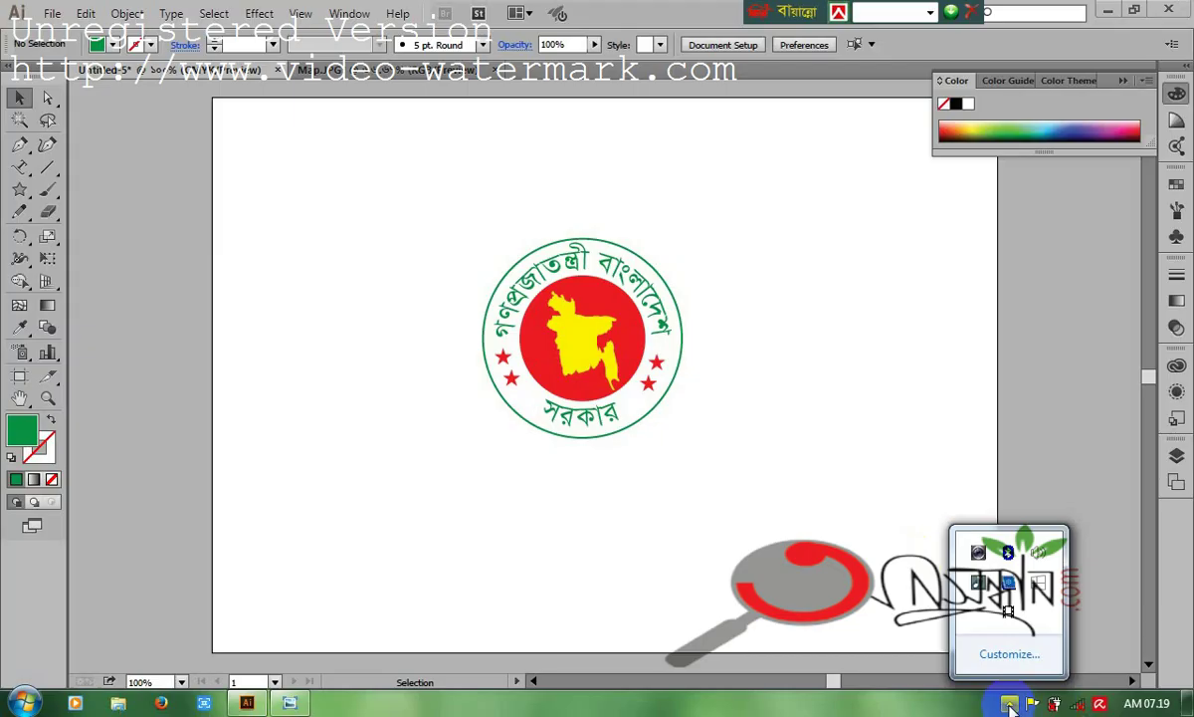